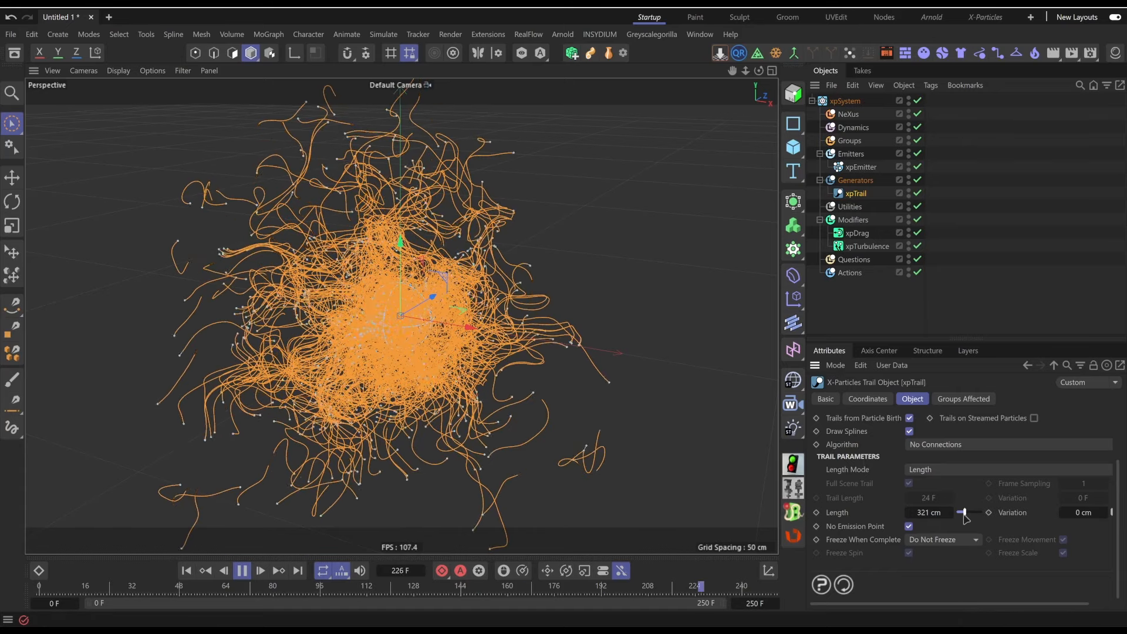
- Reduce the xpTrail length to 218 cm and stop the simulation playback
drag(966, 517, 964, 517)
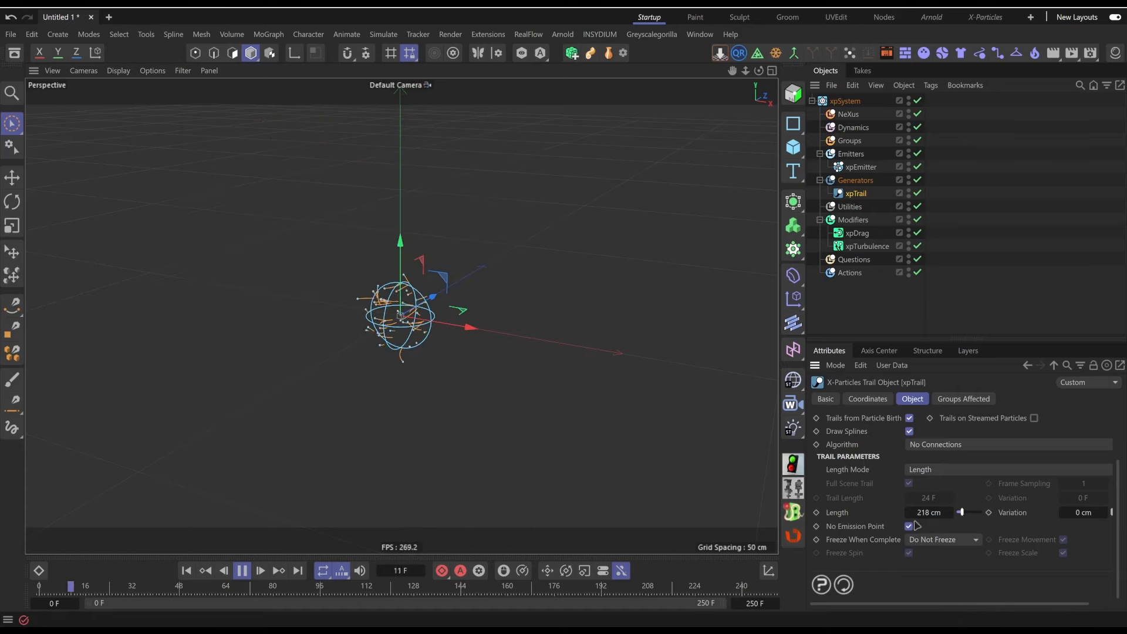
click(241, 571)
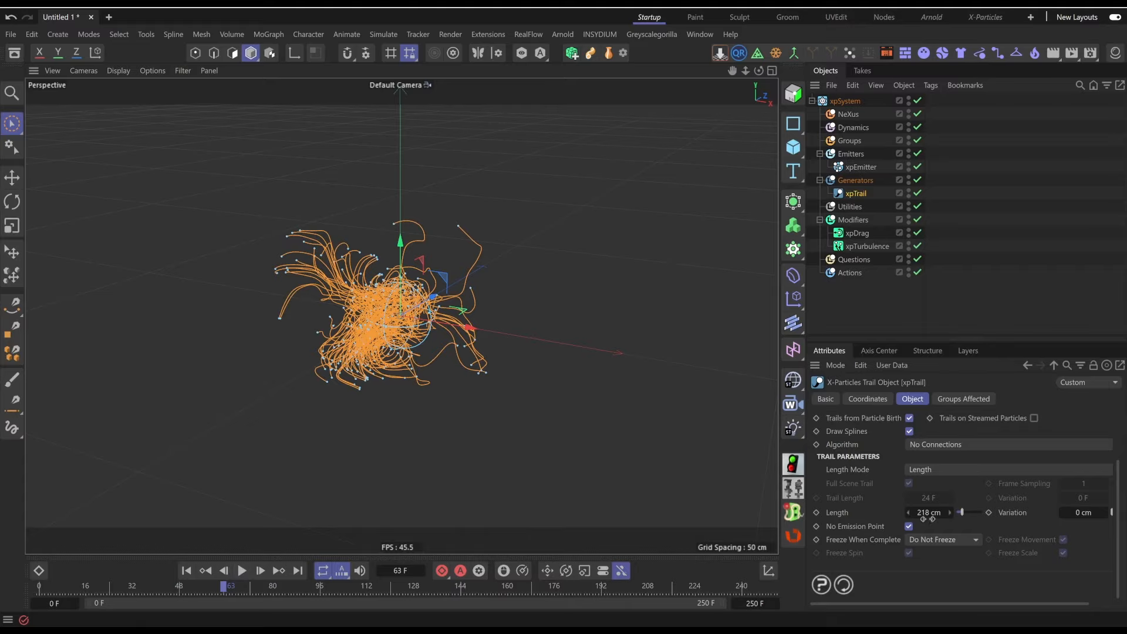
alt+drag(354, 325, 632, 406)
- Replay the particle simulation from the first frame and stop it at frame 61
click(862, 168)
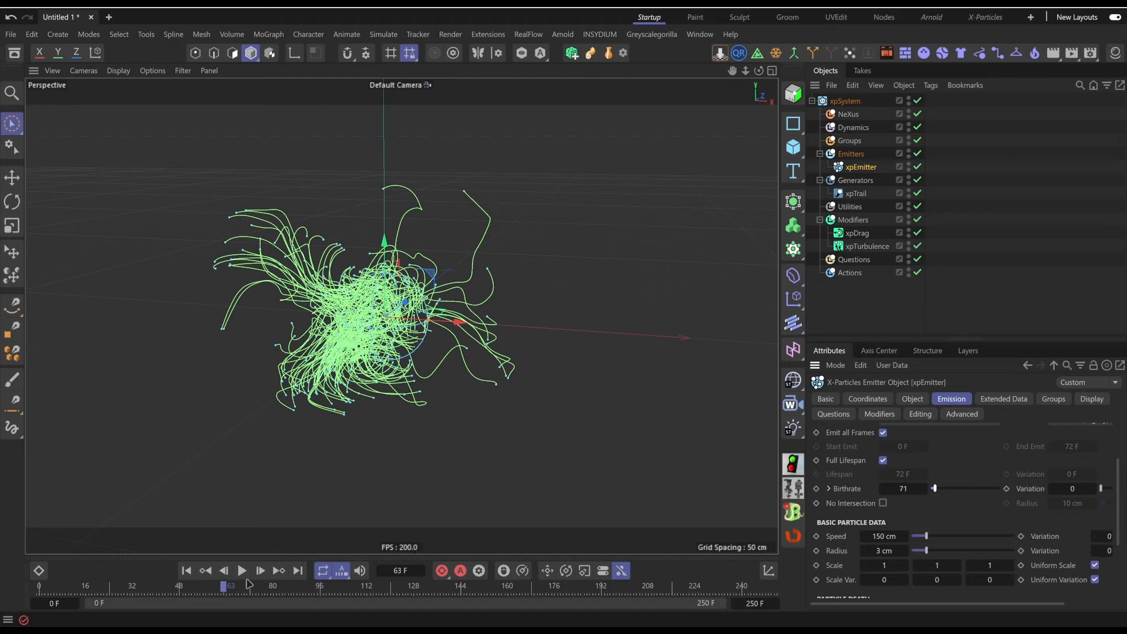
click(186, 571)
click(242, 572)
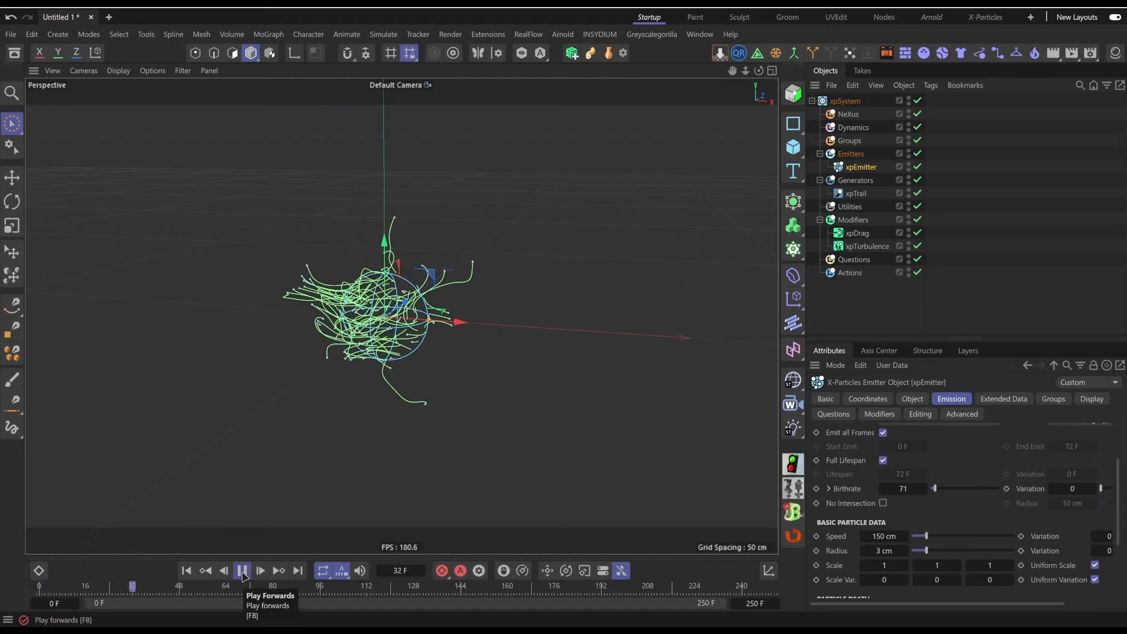
click(242, 573)
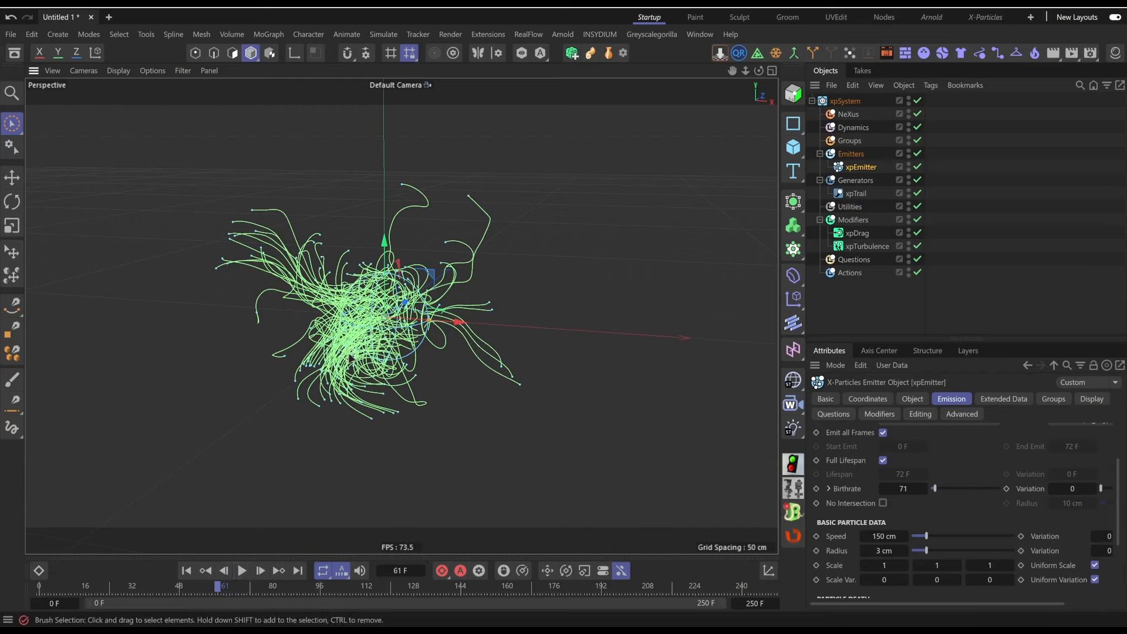
alt+drag(349, 355, 381, 341)
alt+middle_drag(381, 341, 377, 380)
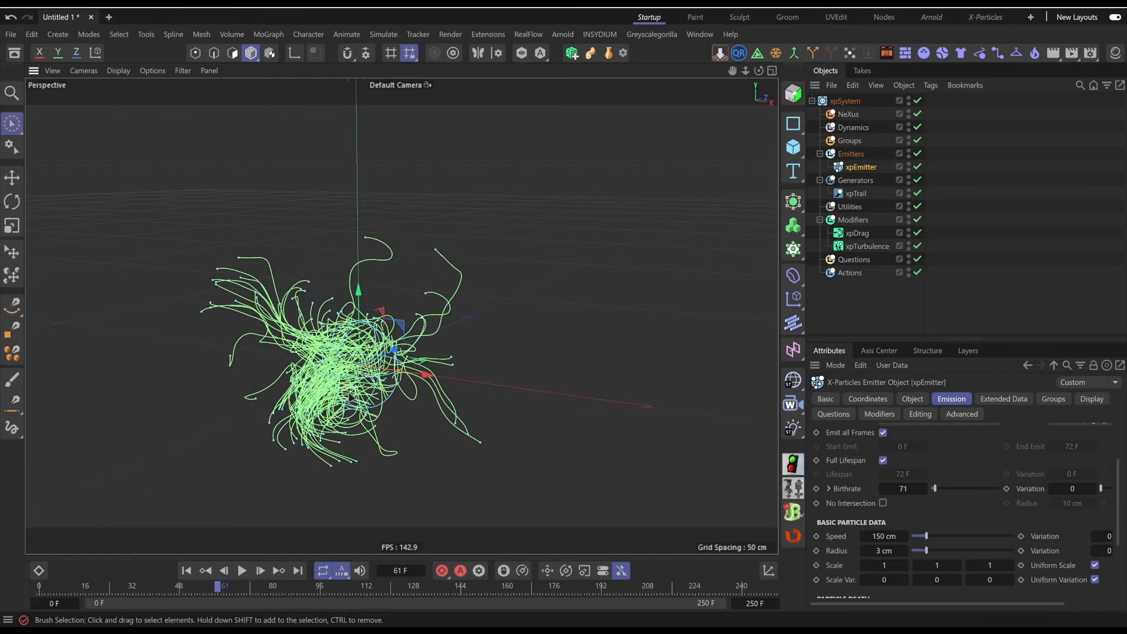
scroll(381, 367, up, 4)
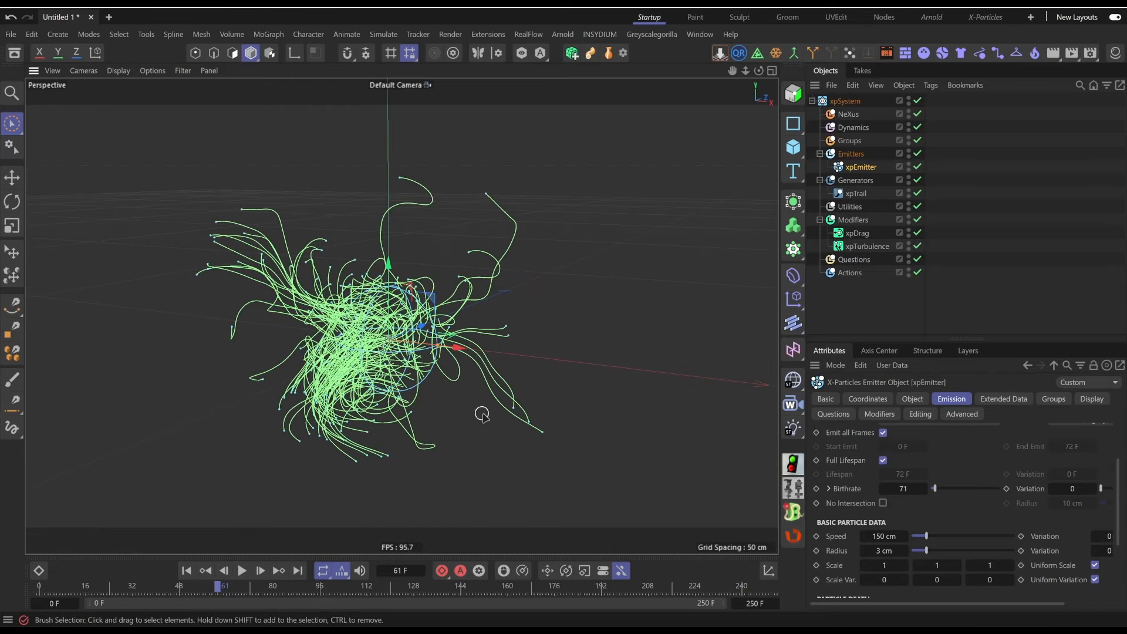
- Create a spline copy of the xpTrail object with Connect Objects and move it out of the xpSystem hierarchy
click(852, 194)
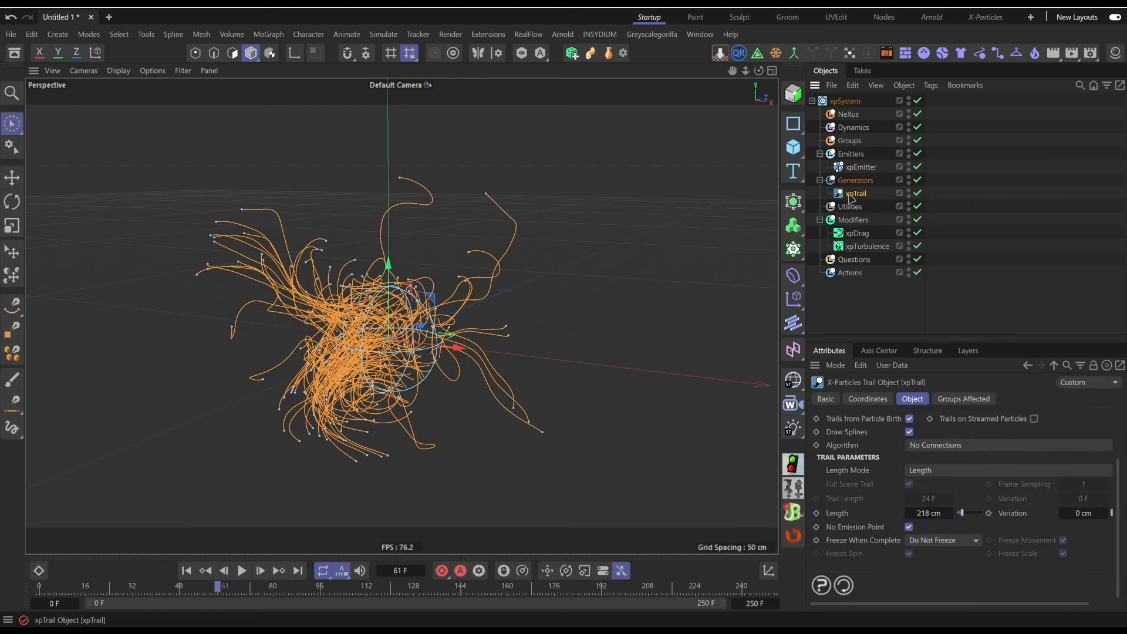
right_click(849, 199)
click(835, 200)
right_click(852, 198)
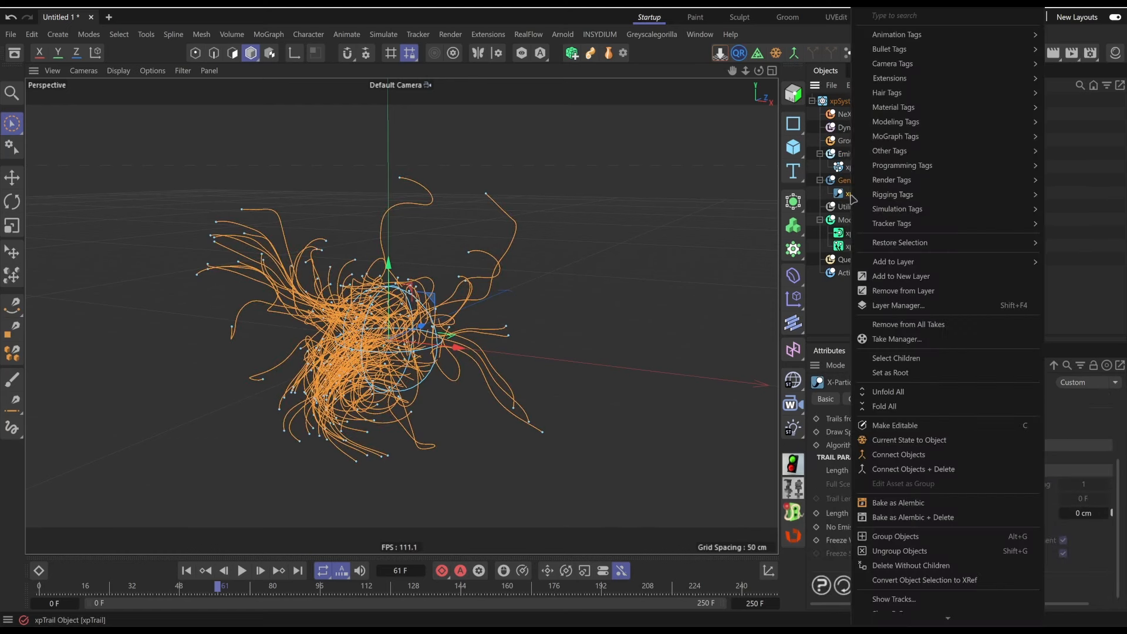
click(910, 454)
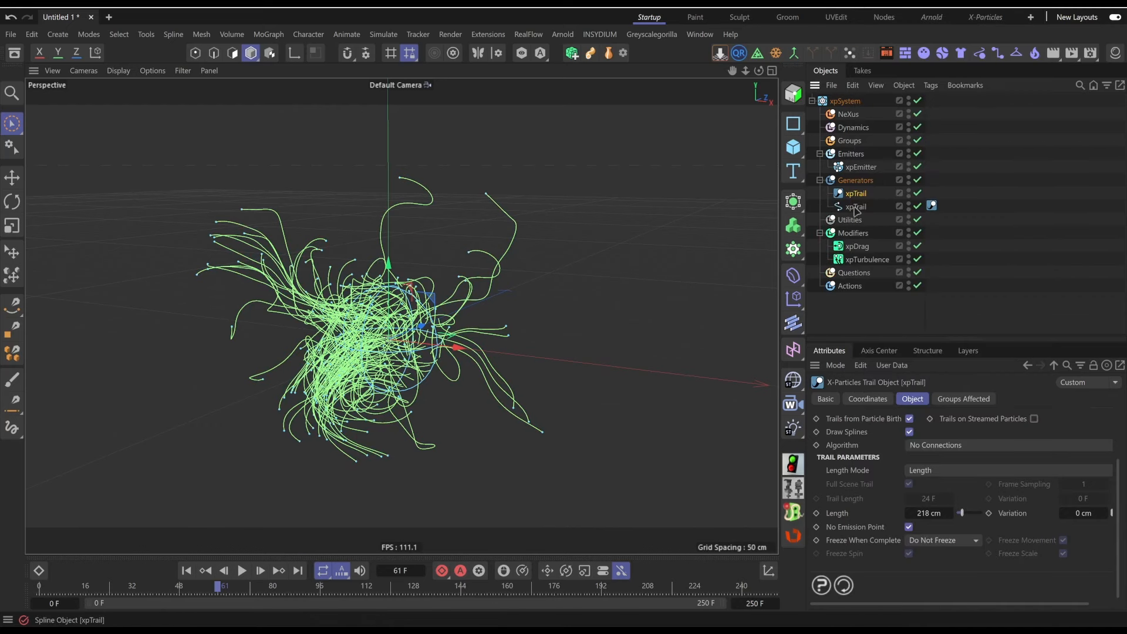
drag(856, 207, 828, 291)
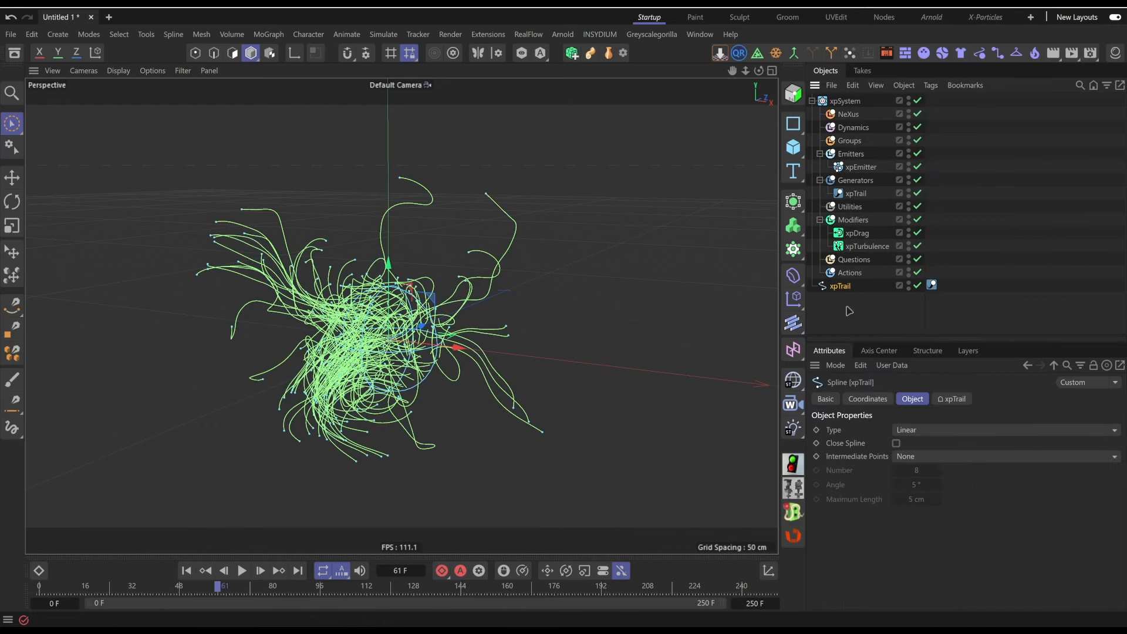
- Collapse and disable the xpSystem, leaving only the extracted trail spline active
click(811, 101)
click(888, 100)
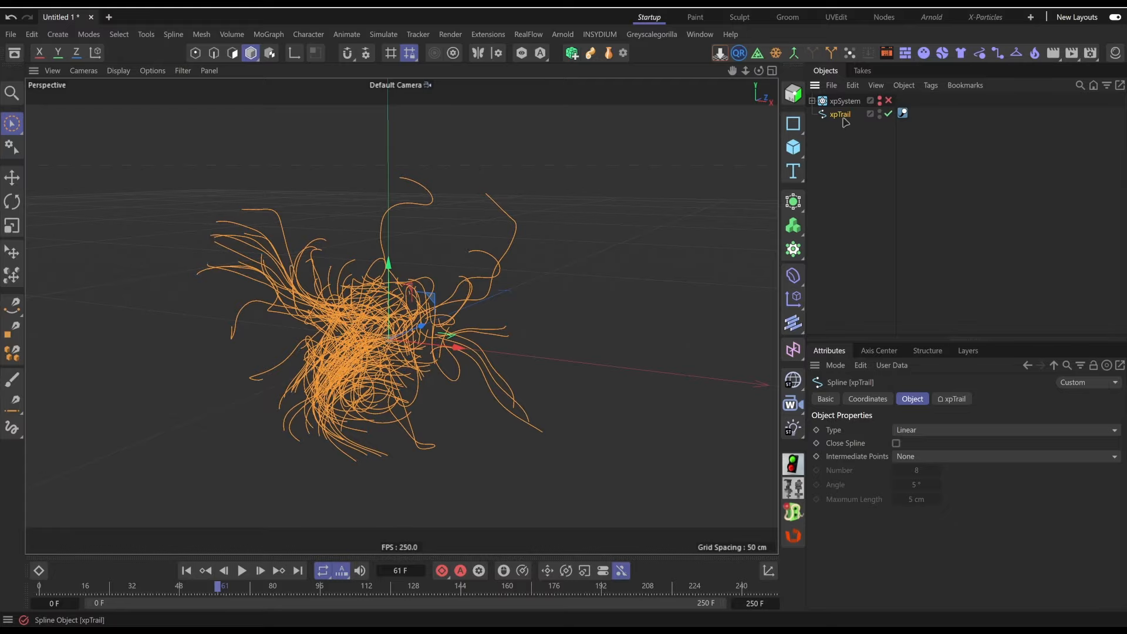
mouse_move(328, 376)
alt+mouse_down()
mouse_move(495, 369)
mouse_move(352, 384)
mouse_move(293, 404)
alt+mouse_up()
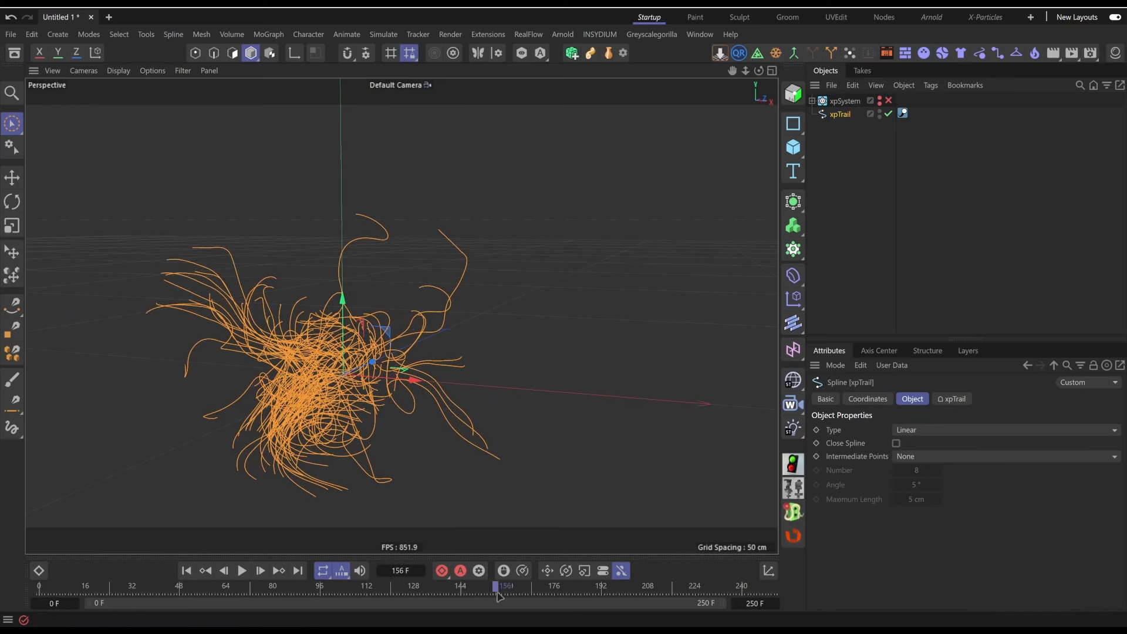
alt+drag(434, 439, 402, 373)
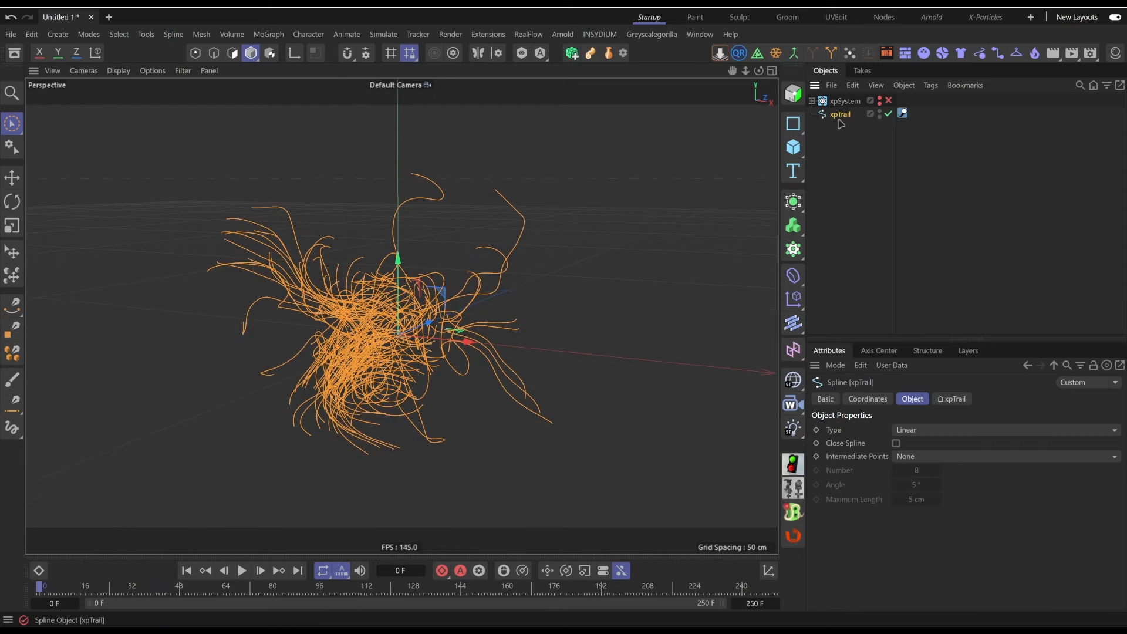
- Parent the trail spline under a Volume Builder and place that inside a Volume Mesher
alt+click(793, 226)
click(794, 227)
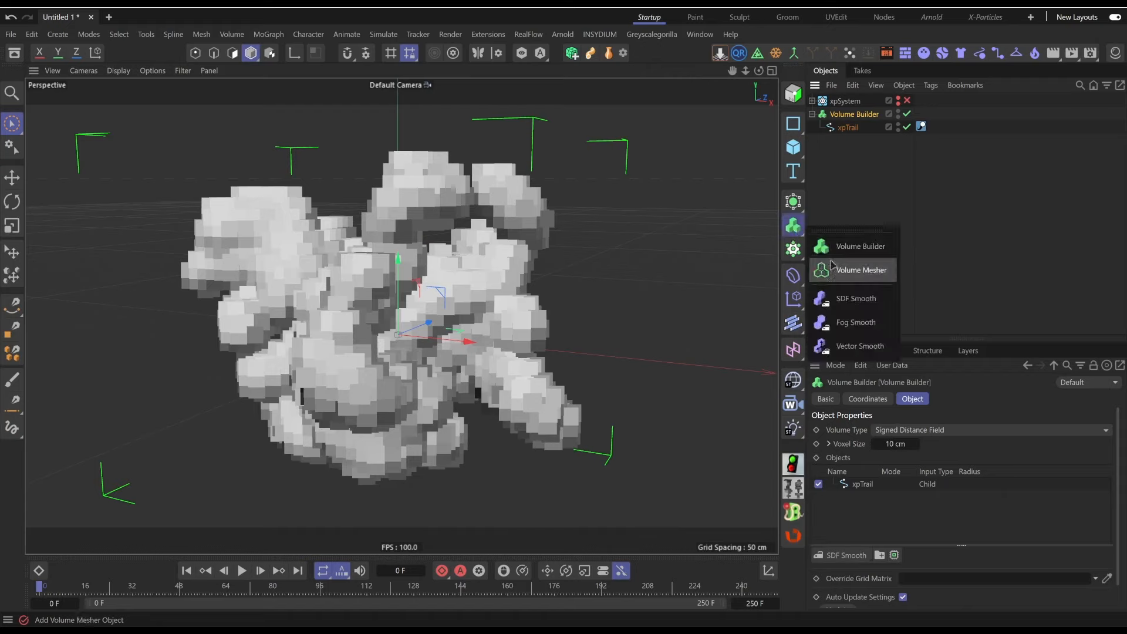
alt+click(843, 276)
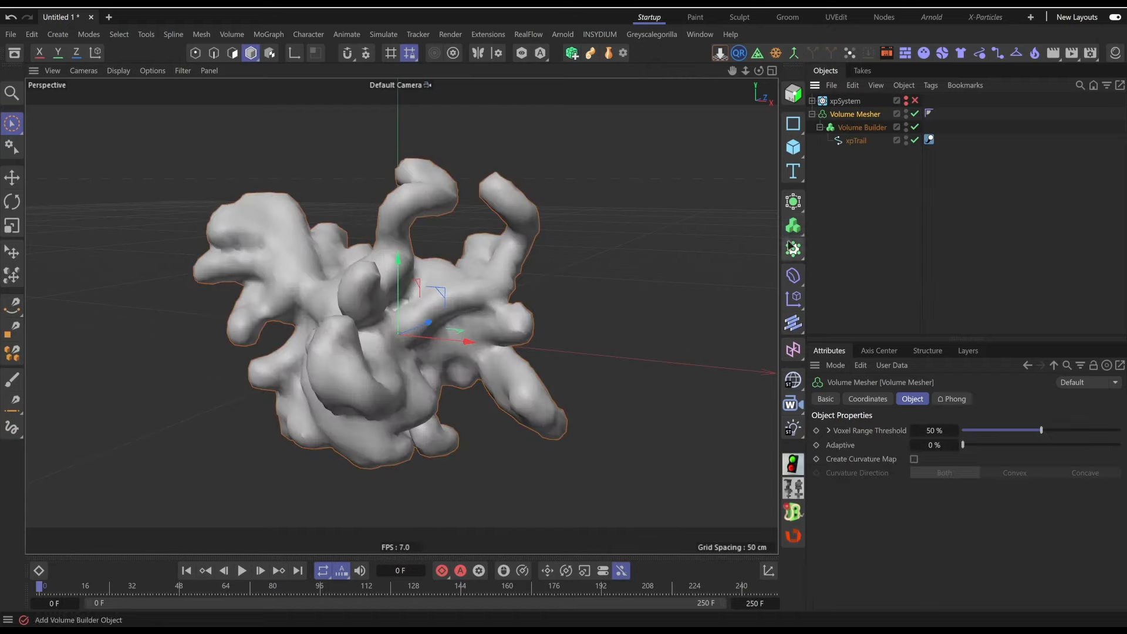
click(860, 148)
click(856, 145)
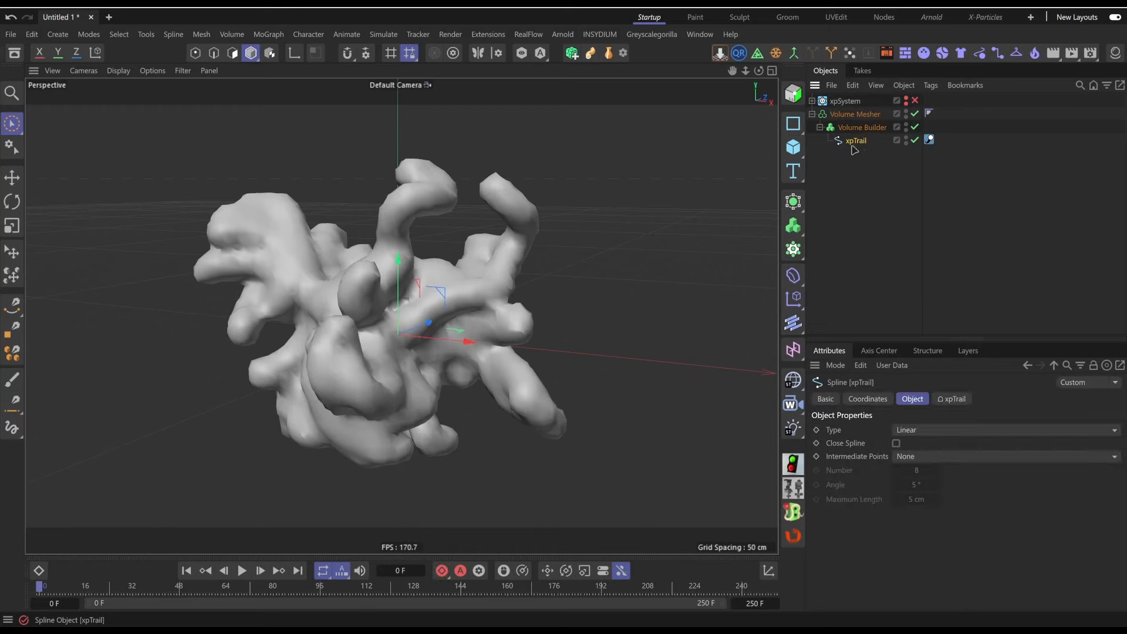
click(860, 127)
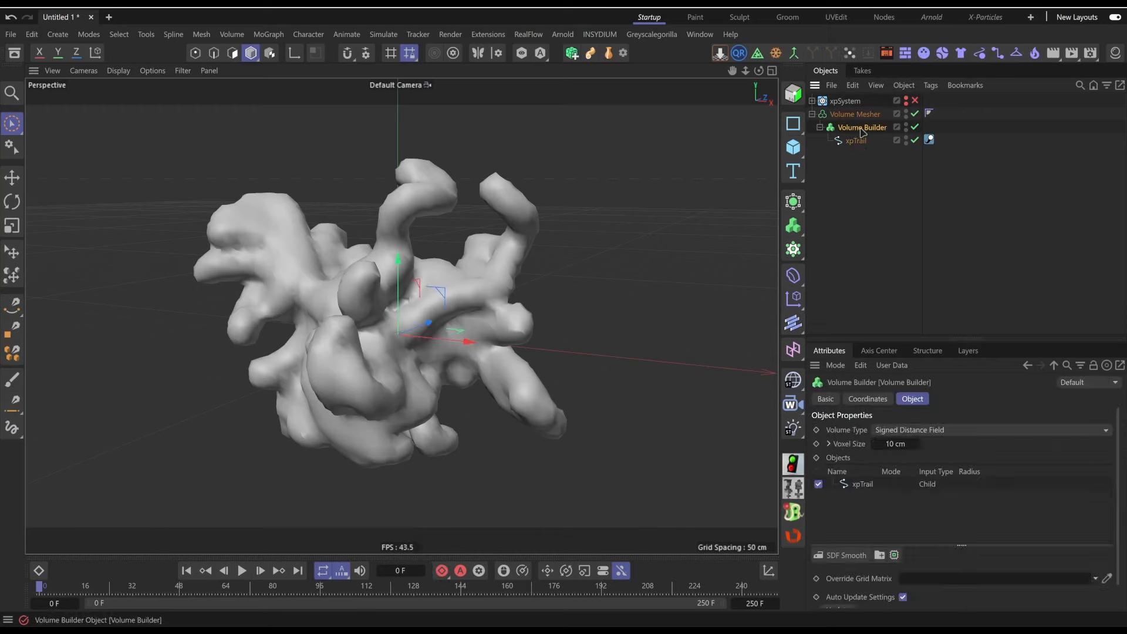
click(857, 117)
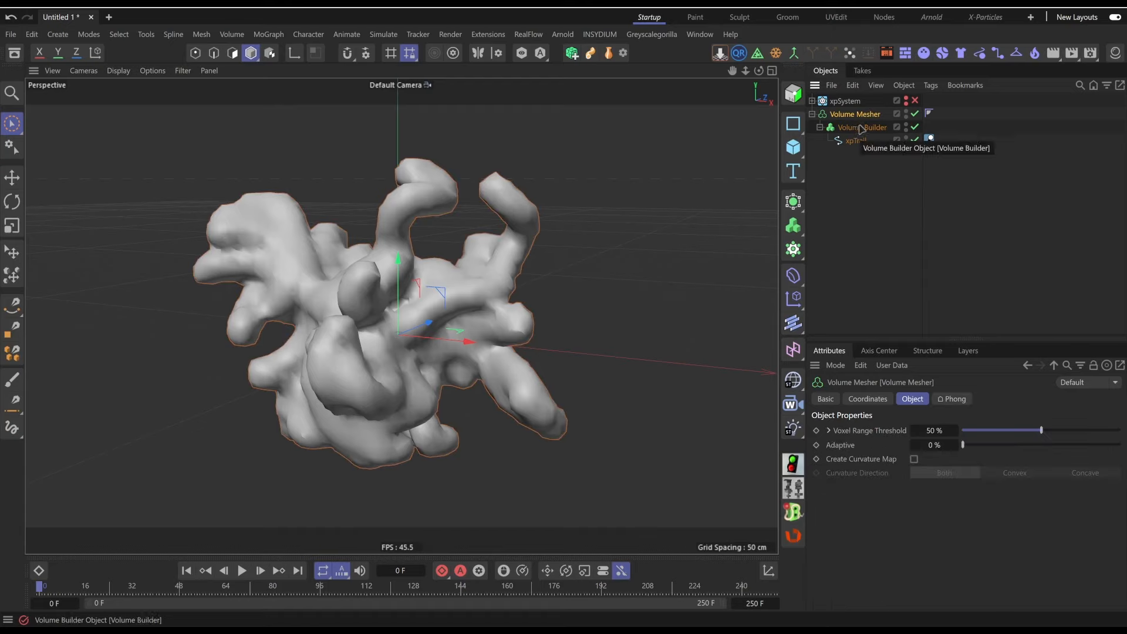
- Delete the xpTrail tag from the extracted spline object and rename the object "spline"
click(929, 139)
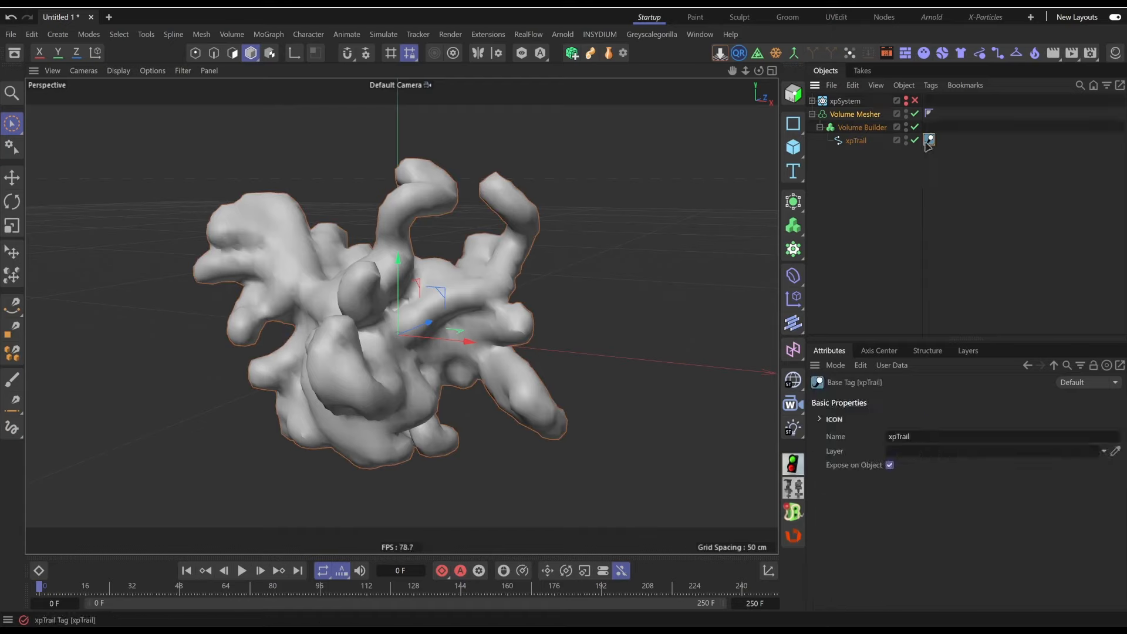
key(Delete)
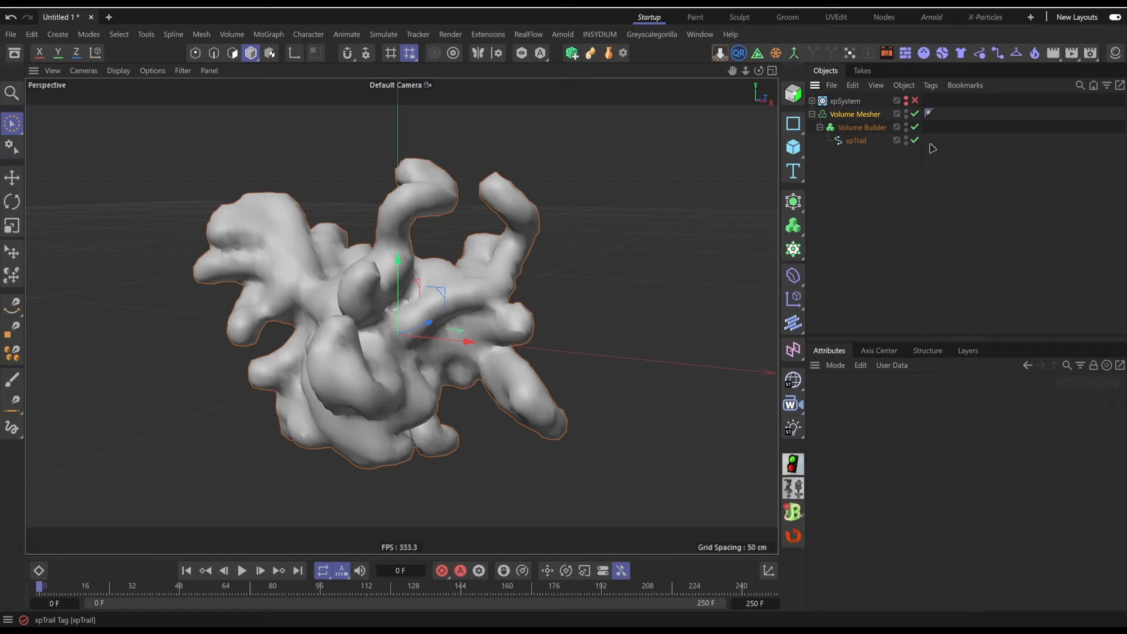
click(851, 142)
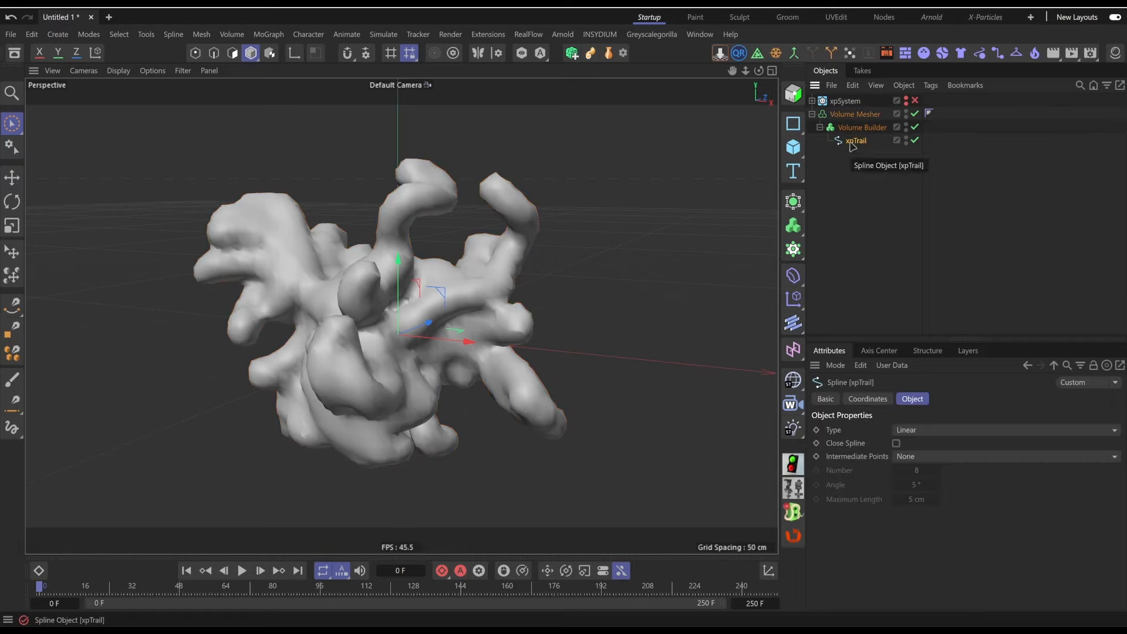
double_click(857, 141)
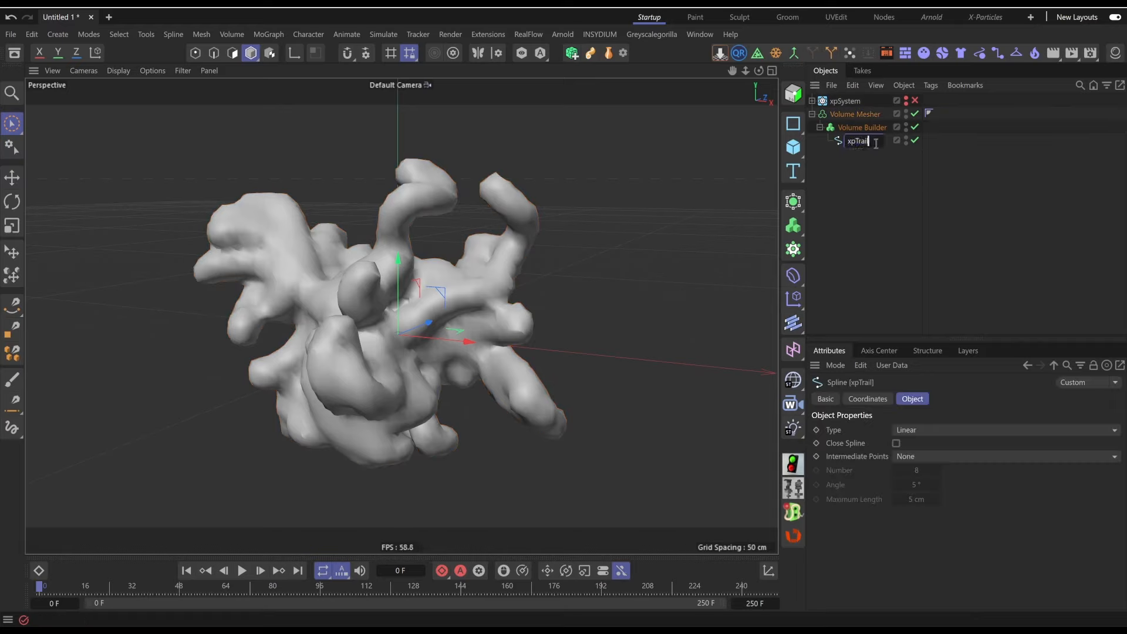
text(spline)
key(Return)
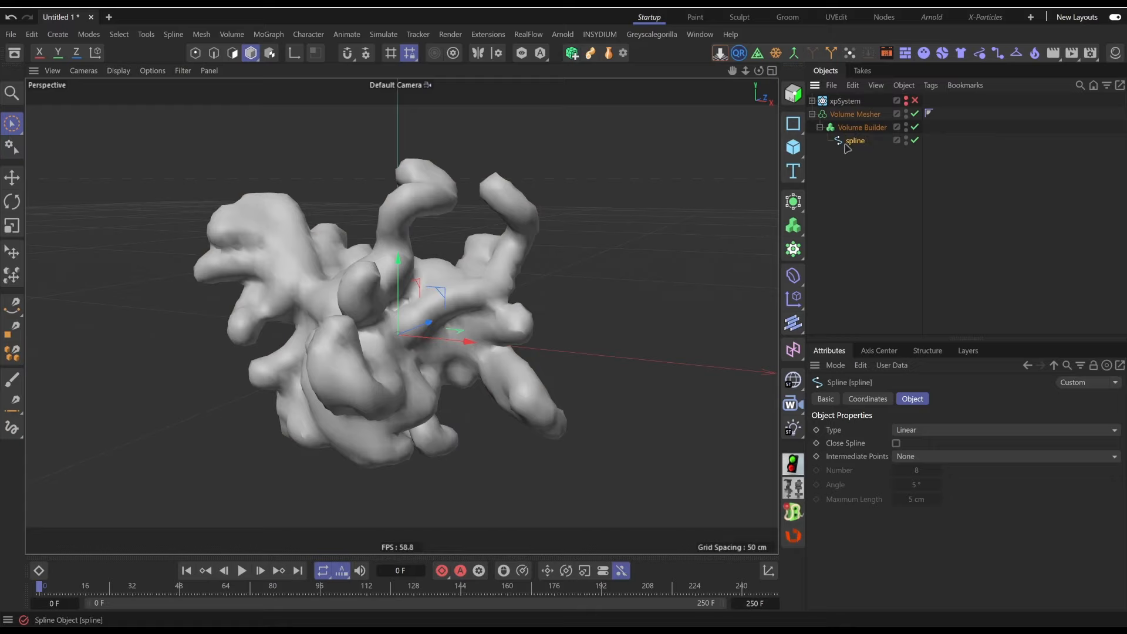
- Set the Volume Builder's voxel size to 5 cm
mouse_move(565, 239)
alt+mouse_down()
mouse_move(503, 309)
mouse_move(395, 335)
mouse_move(414, 336)
mouse_move(411, 324)
alt+mouse_up()
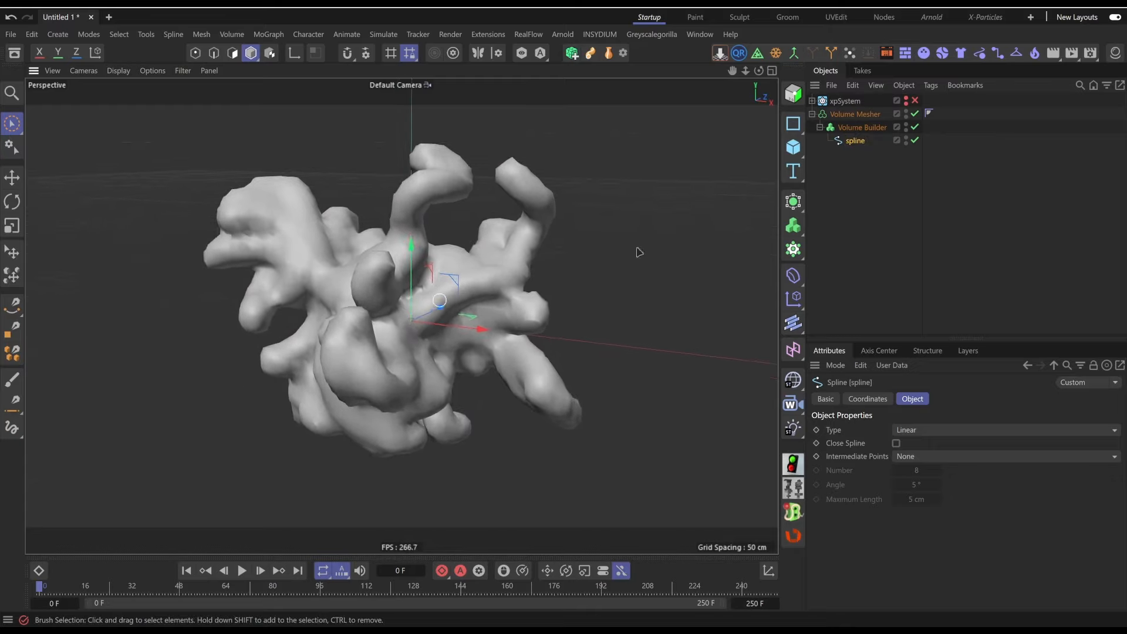
click(867, 127)
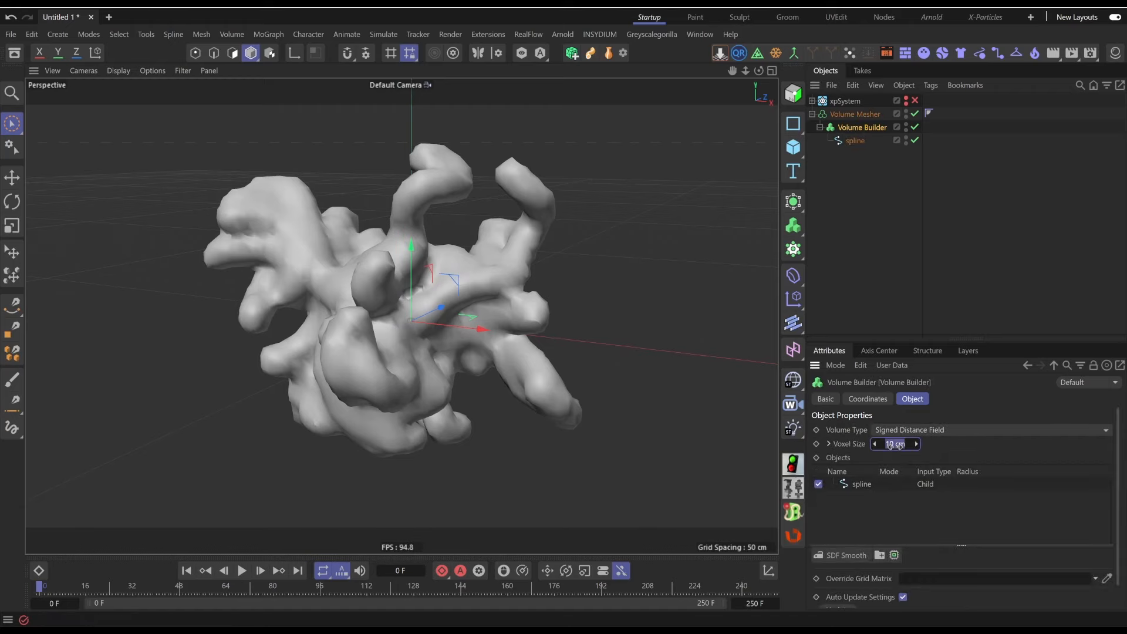
key(Return)
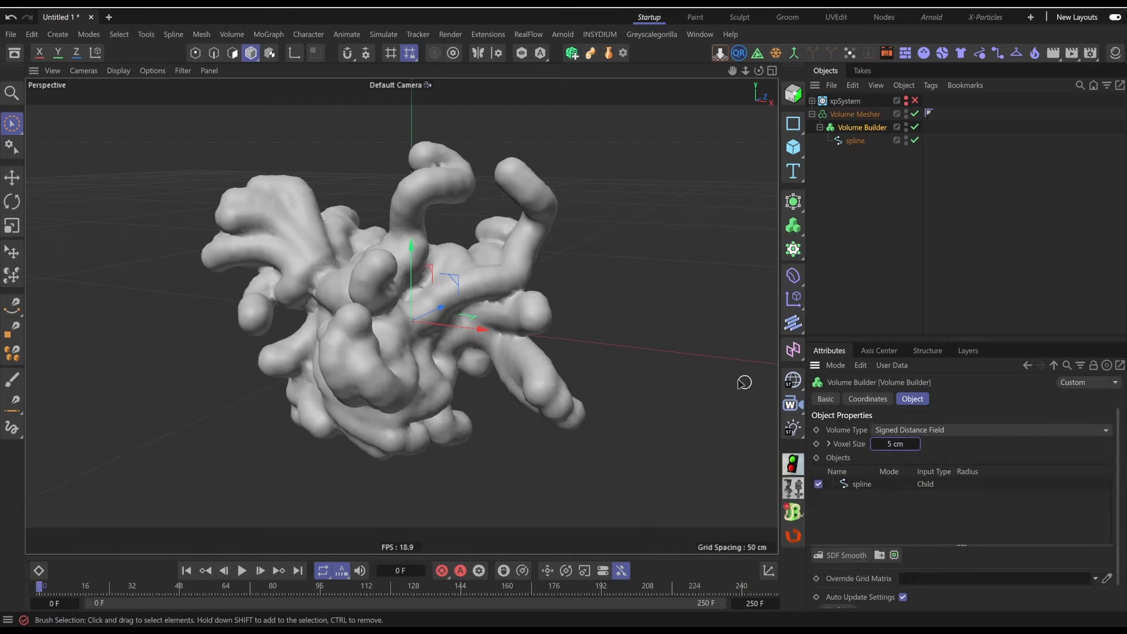
alt+drag(447, 368, 441, 364)
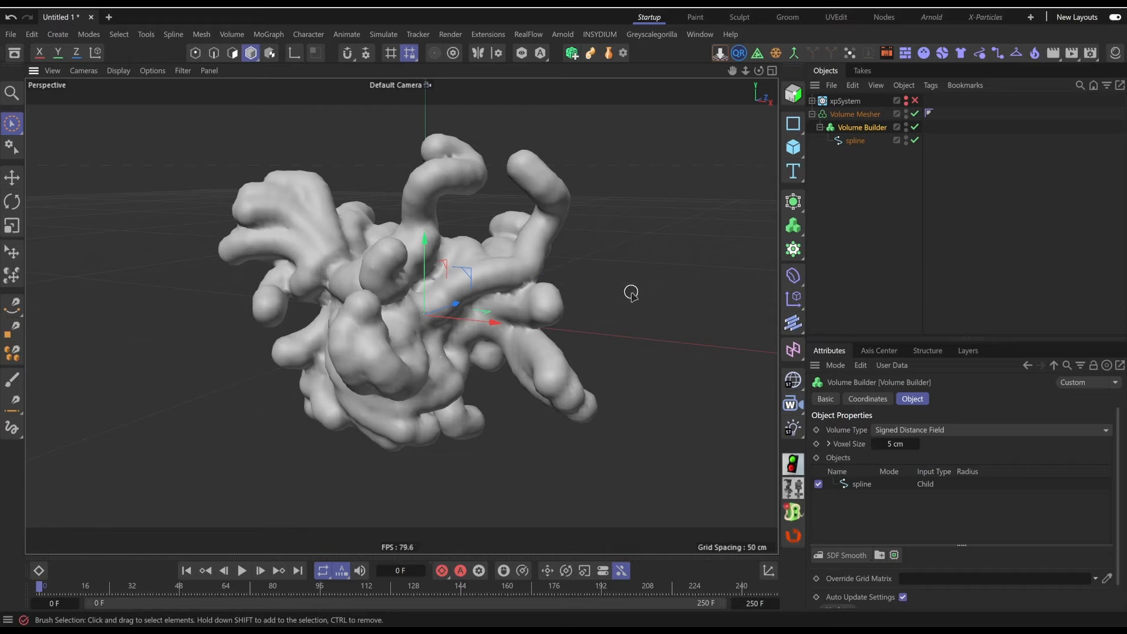
- Display the mesh with shading and wireframe lines, and set the Volume Builder's voxel size to 3 cm
key(n)
key(b)
mouse_move(454, 328)
alt+mouse_down()
mouse_move(452, 343)
mouse_move(478, 322)
mouse_move(446, 302)
alt+mouse_up()
alt+right_drag(446, 302, 481, 294)
mouse_move(481, 294)
alt+mouse_down()
mouse_move(486, 282)
mouse_move(392, 304)
mouse_move(596, 290)
mouse_move(460, 299)
mouse_move(496, 294)
alt+mouse_up()
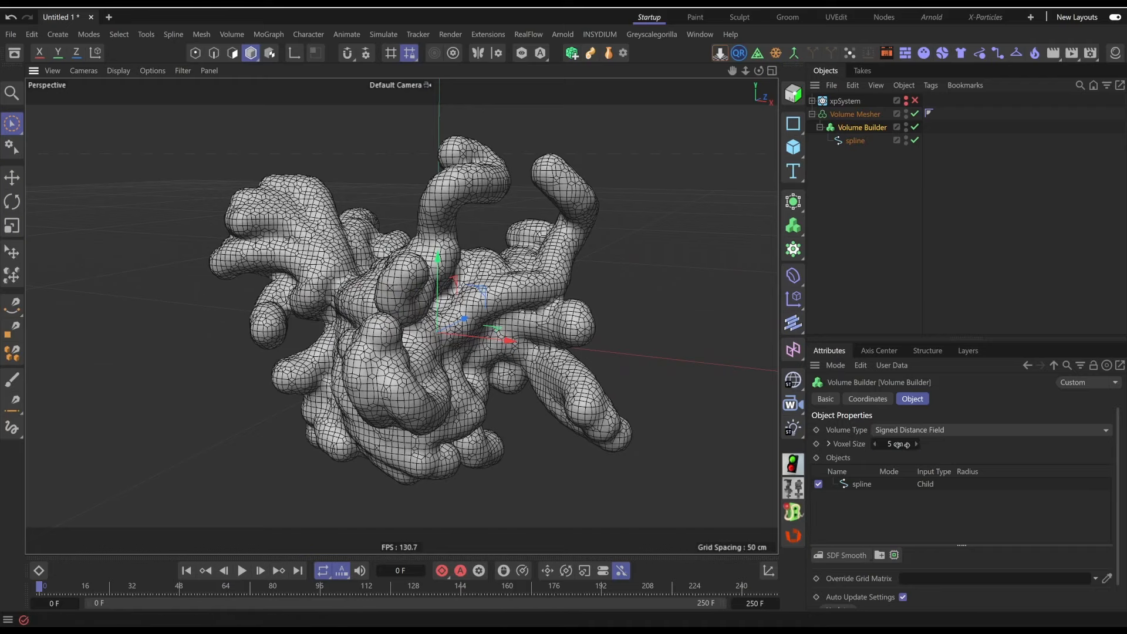
key(Return)
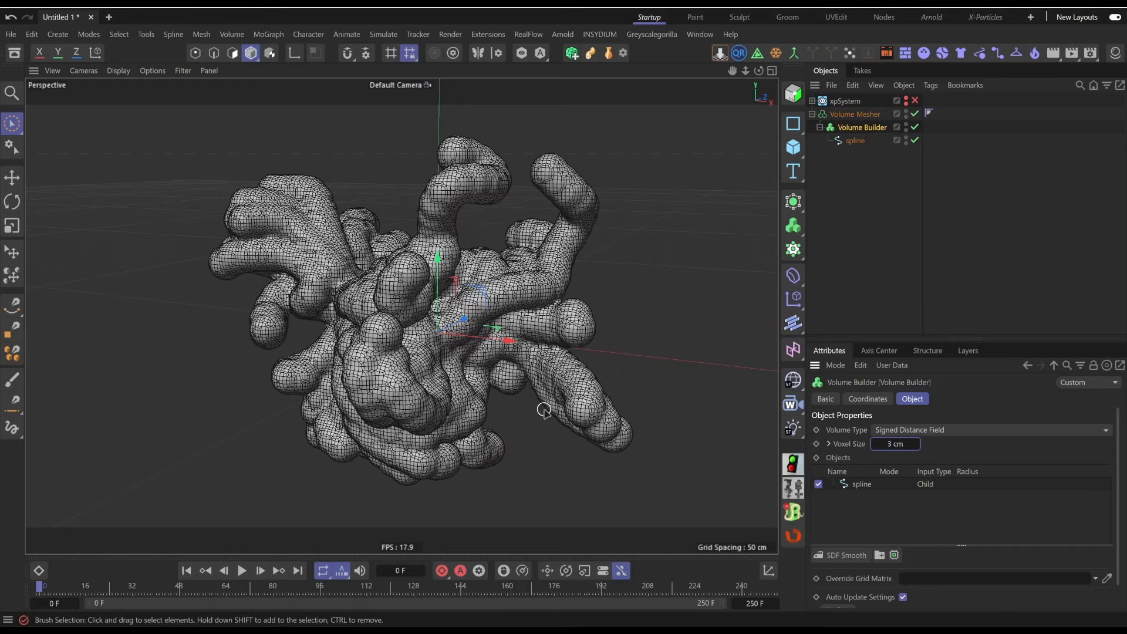
mouse_move(542, 408)
alt+mouse_down()
mouse_move(464, 403)
mouse_move(529, 405)
alt+mouse_up()
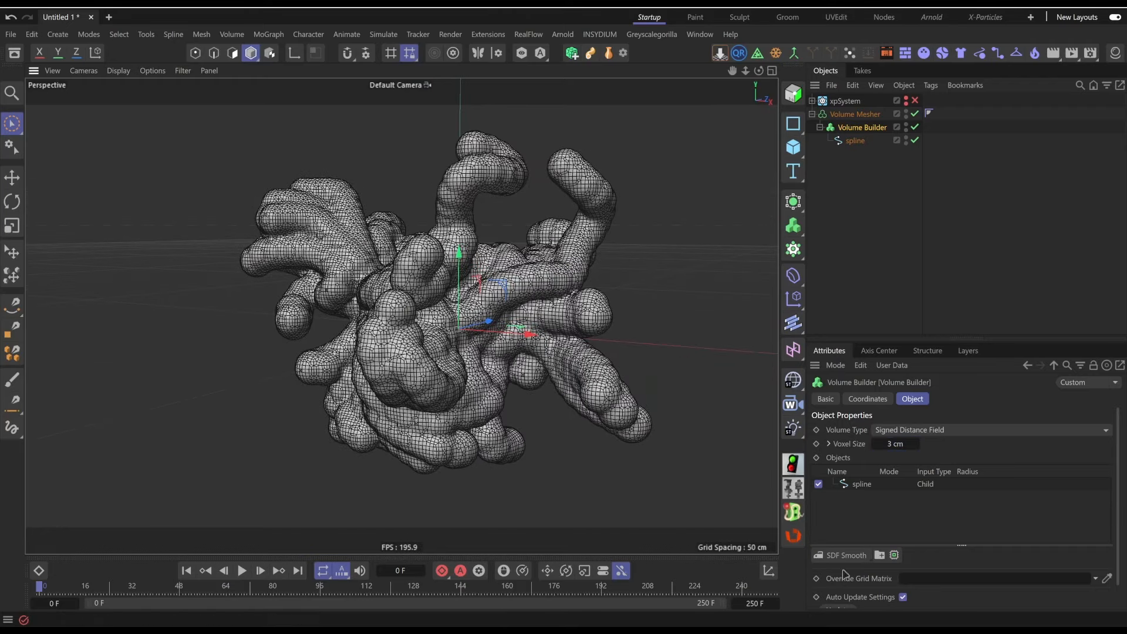
- Add an SDF Smooth filter to the Volume Builder and set its strength to 32%
click(854, 554)
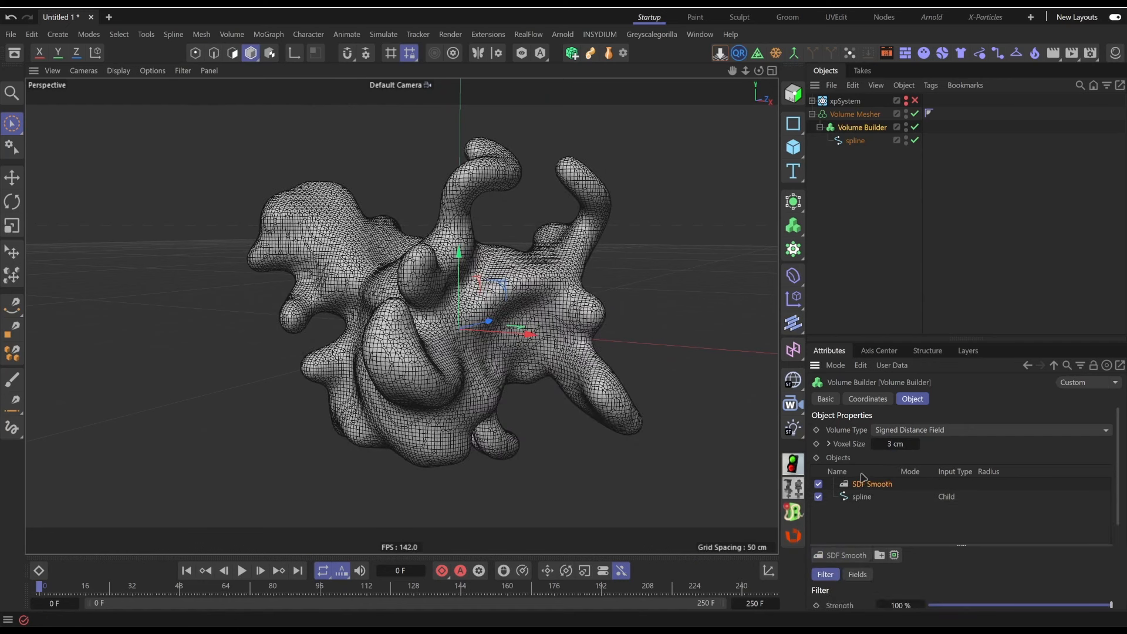
scroll(946, 572, down, 5)
scroll(860, 548, up, 3)
mouse_move(1004, 544)
mouse_down()
mouse_move(956, 544)
mouse_move(989, 548)
mouse_up()
alt+drag(568, 352, 422, 381)
alt+middle_drag(422, 382, 389, 377)
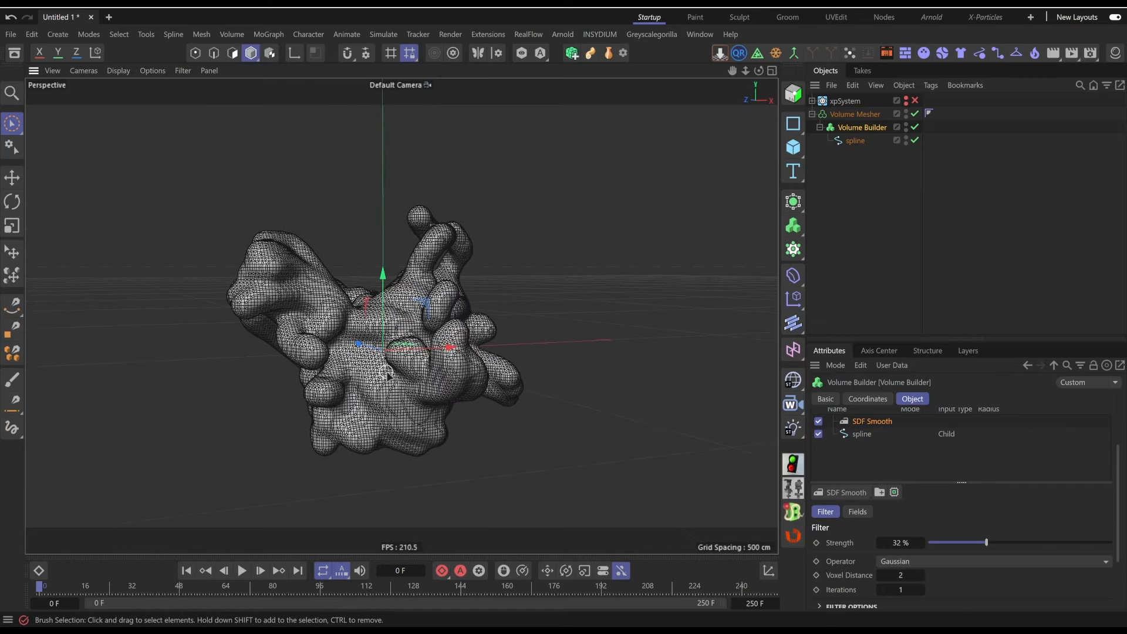
- Add an SDF Dilate and Erode filter to the Volume Builder and set its offset to 7.6 cm
scroll(862, 548, down, 3)
scroll(862, 548, up, 3)
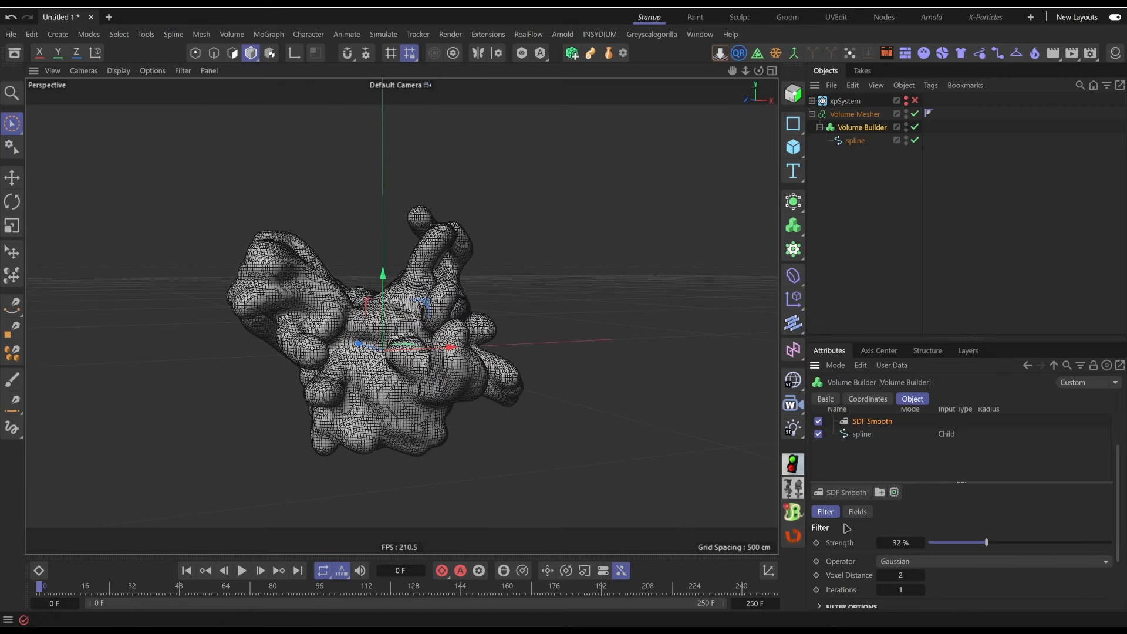
click(860, 493)
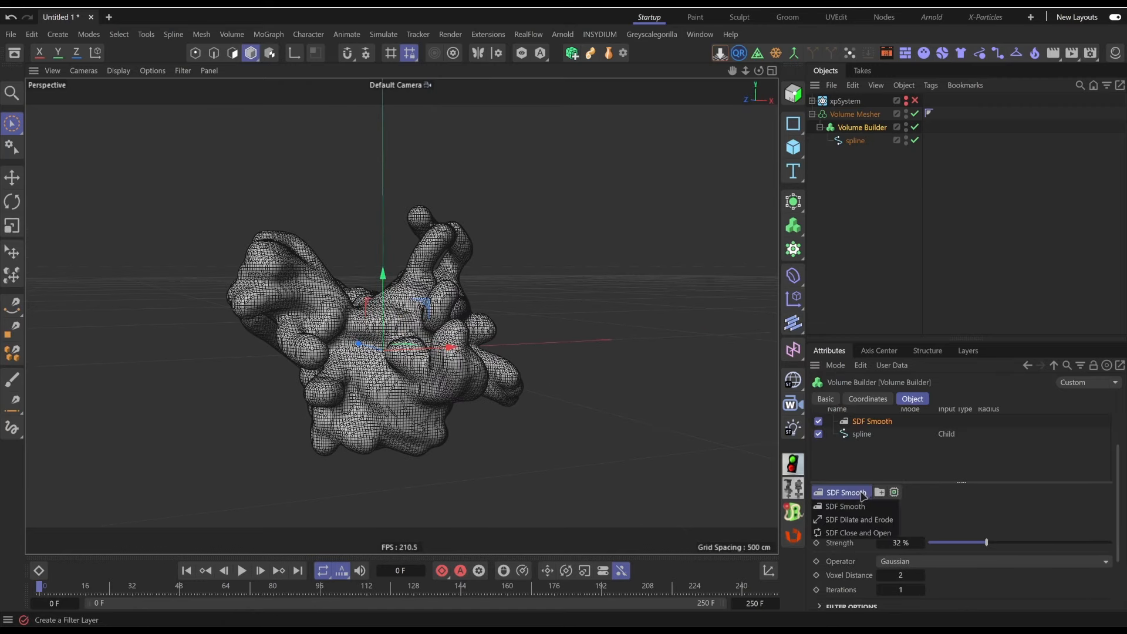
click(870, 520)
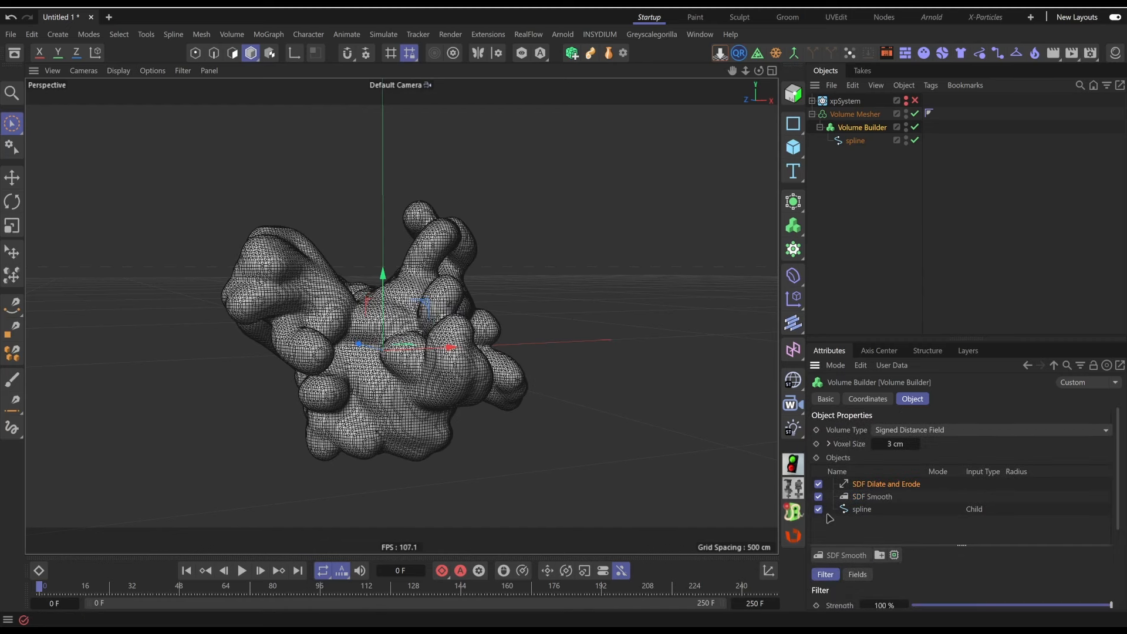
scroll(360, 374, up, 3)
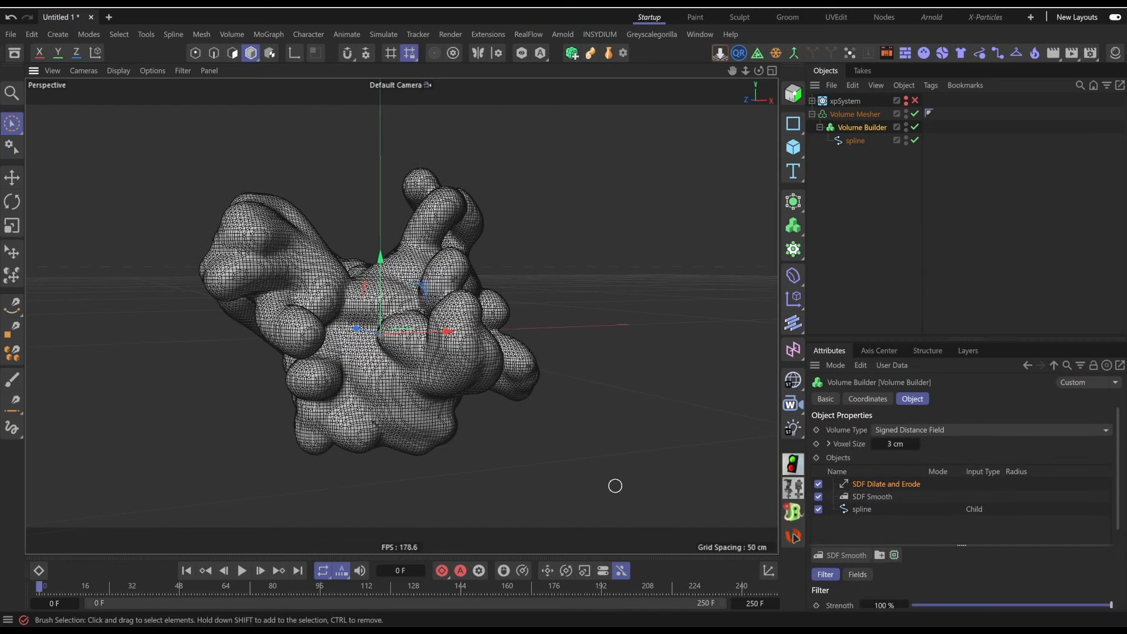
scroll(992, 589, down, 3)
mouse_move(885, 546)
mouse_down()
mouse_move(913, 546)
mouse_move(901, 546)
mouse_up()
alt+drag(438, 353, 579, 364)
alt+drag(391, 344, 503, 365)
alt+right_drag(423, 357, 485, 355)
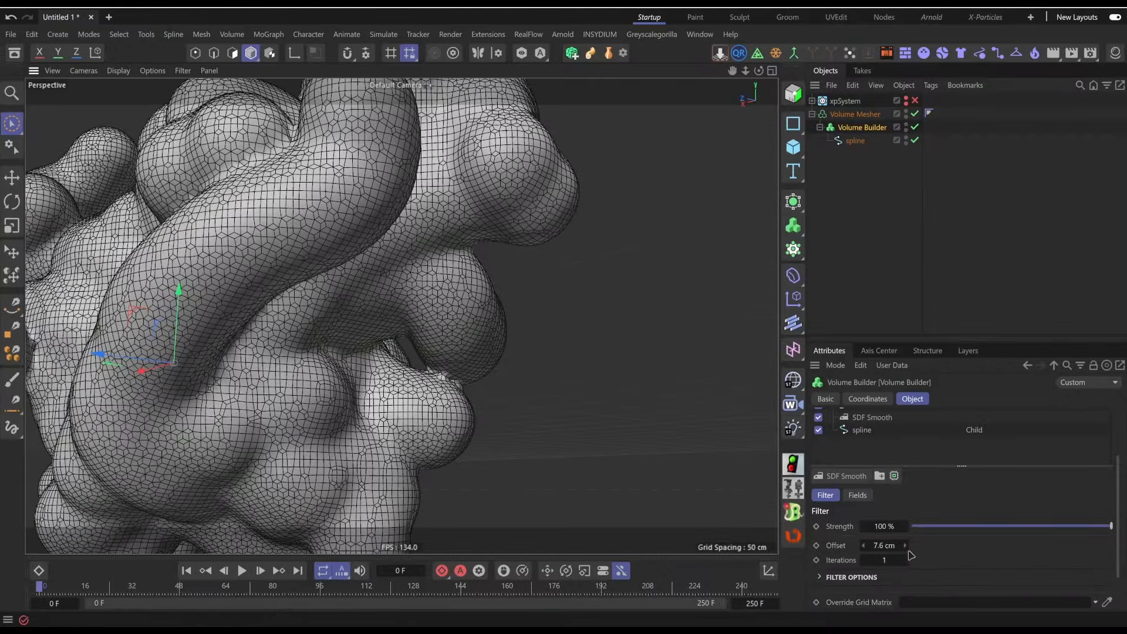
- Set the SDF Dilate and Erode filter's offset to 4.8 cm and inspect the mesh from the other side
drag(886, 545, 855, 545)
alt+drag(402, 354, 629, 354)
alt+right_drag(629, 353, 400, 315)
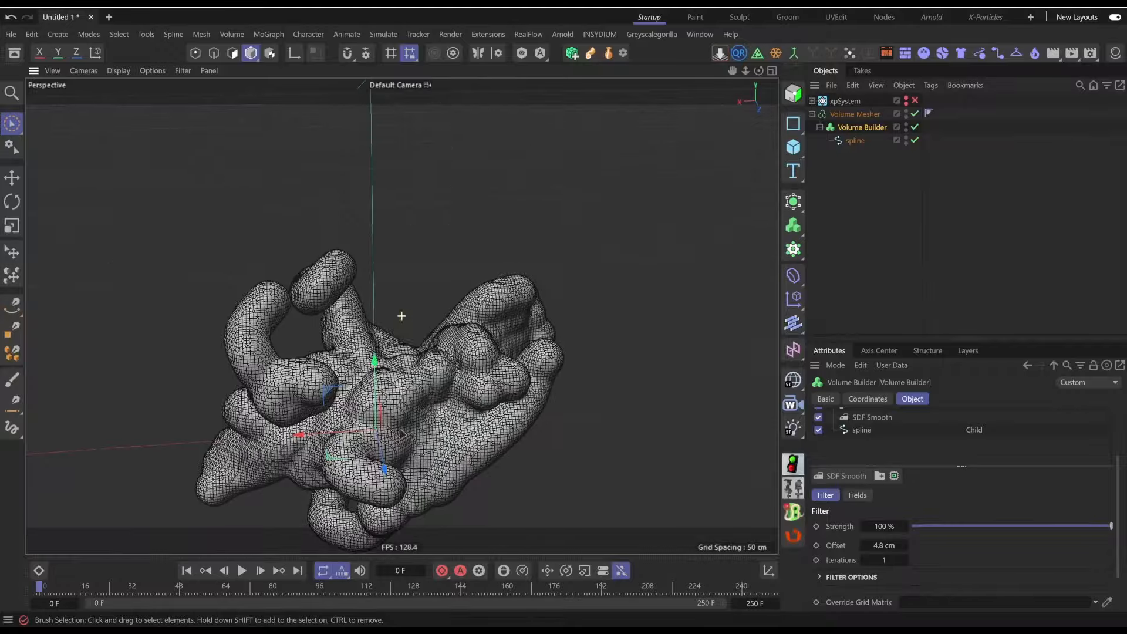
mouse_move(400, 314)
alt+mouse_down()
mouse_move(417, 359)
mouse_move(406, 320)
alt+mouse_up()
alt+middle_drag(407, 319, 390, 295)
scroll(898, 474, up, 3)
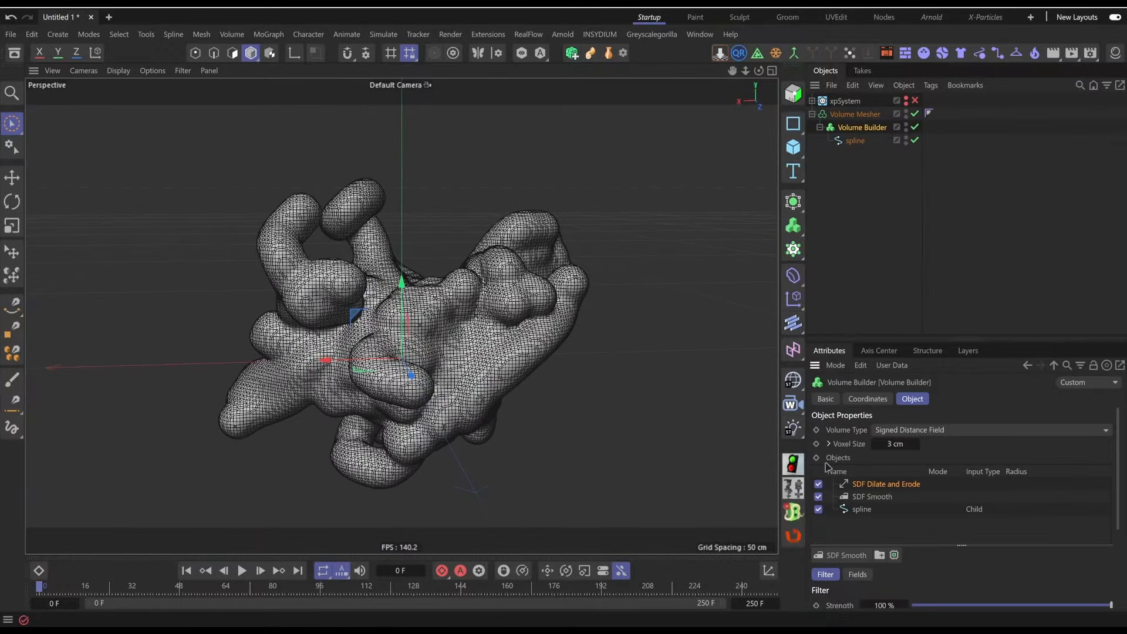
- Compare the mesh with the SDF Dilate and Erode filter switched off and on
click(818, 484)
alt+drag(495, 394, 376, 399)
click(818, 484)
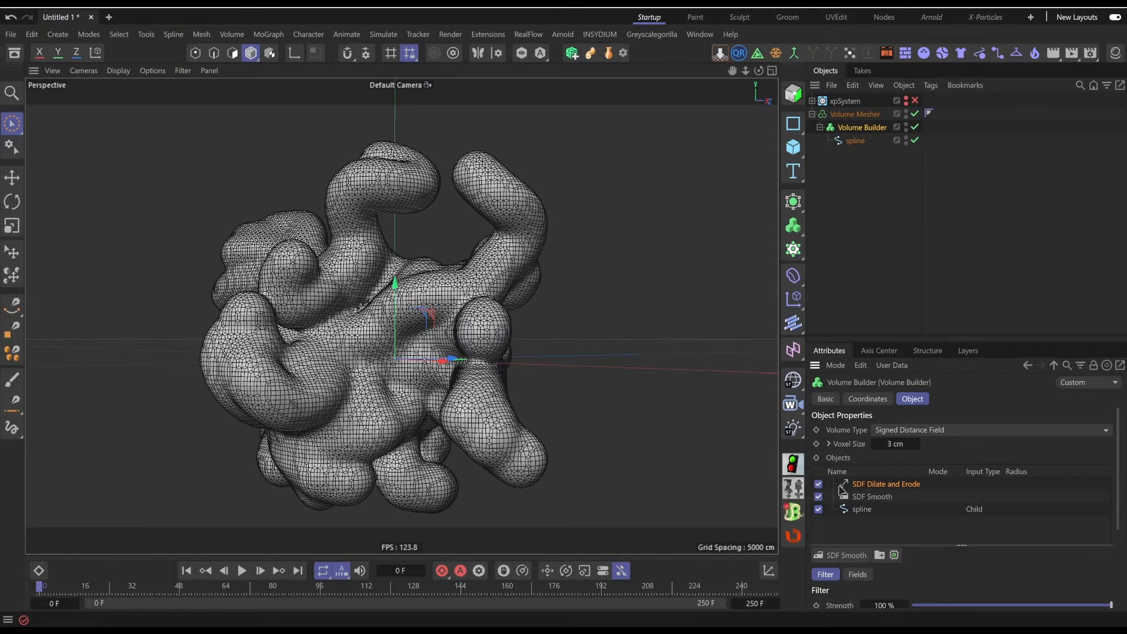
- Set the SDF Dilate and Erode filter's offset to -2.8 cm to thin the mesh
scroll(858, 492, down, 5)
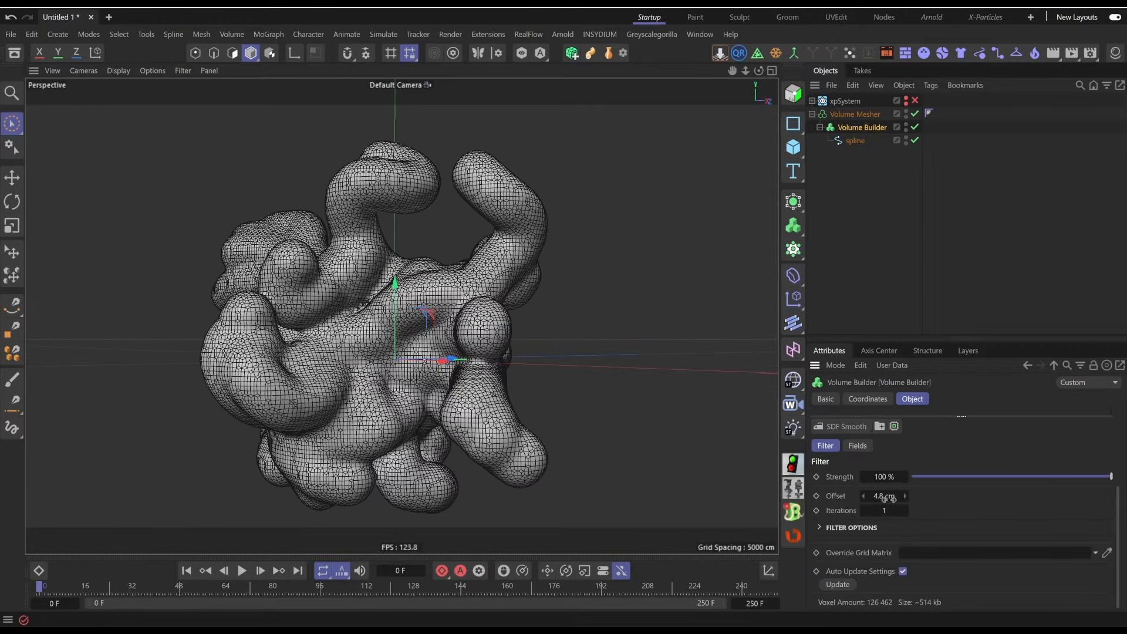
drag(905, 496, 904, 537)
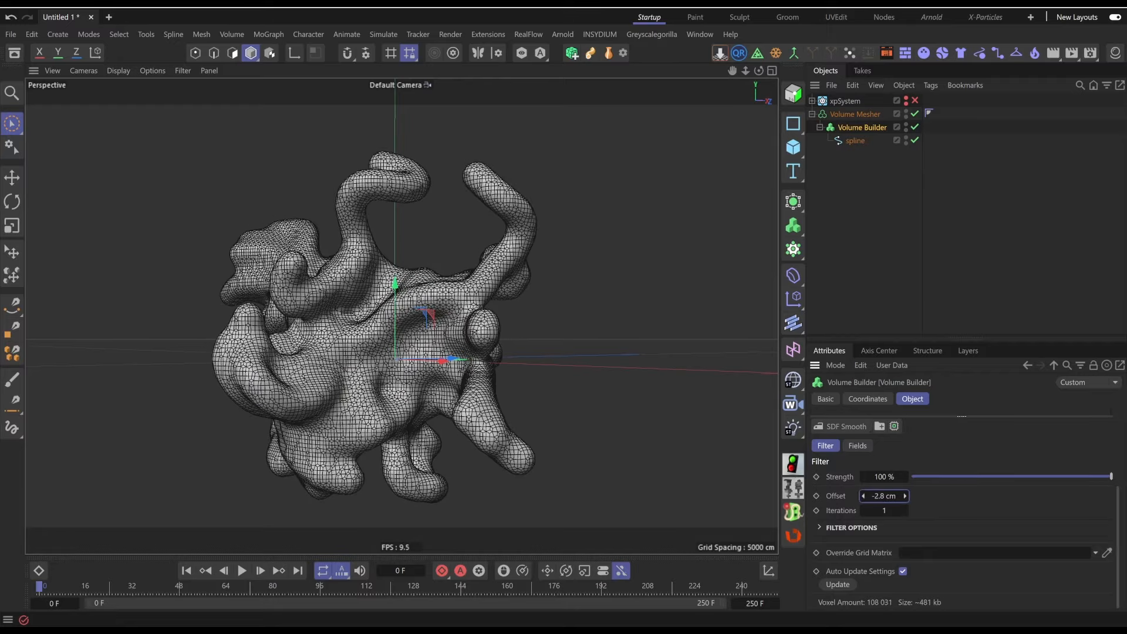
alt+drag(318, 398, 431, 402)
scroll(432, 402, up, 10)
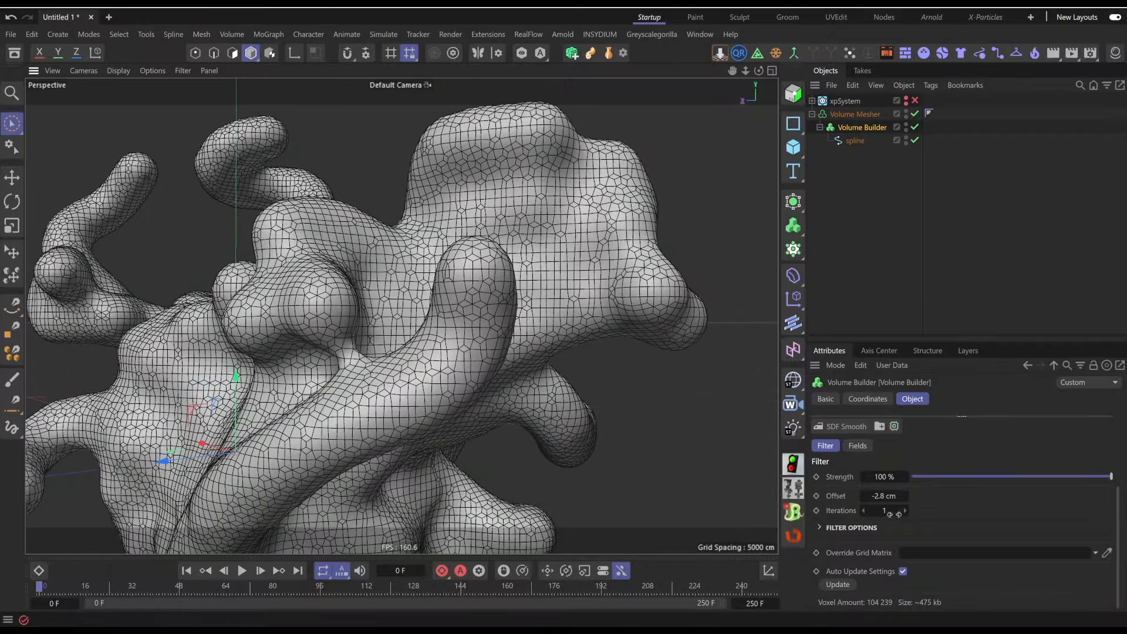
- Set the SDF Dilate and Erode filter's offset to -2.3 cm
click(884, 495)
text(-2.3)
key(Return)
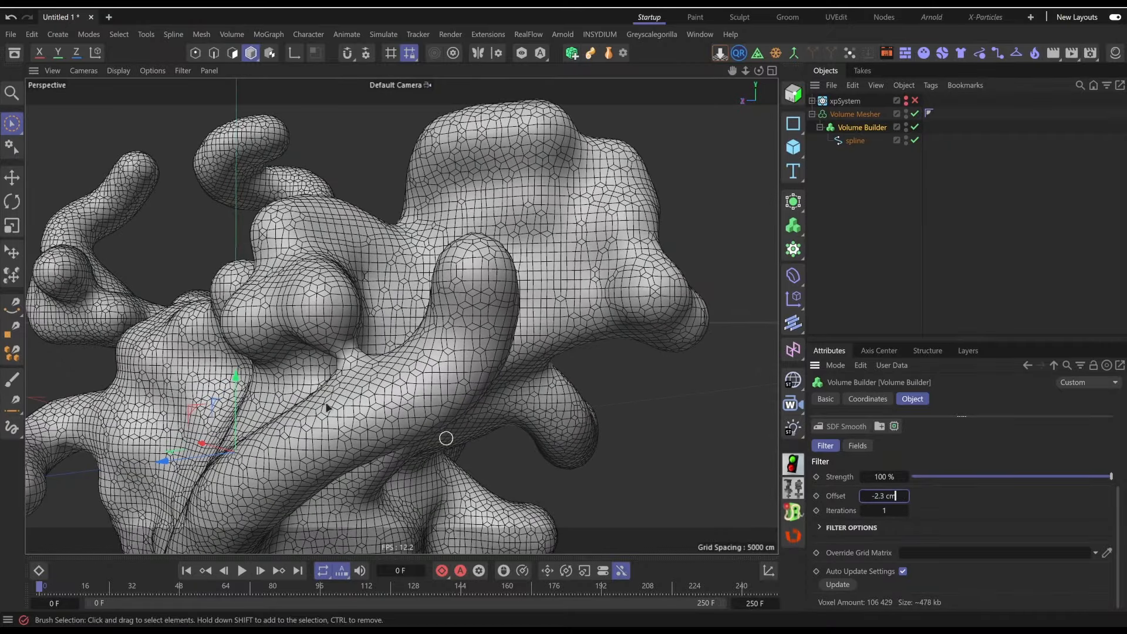
alt+drag(447, 435, 337, 359)
alt+drag(277, 407, 352, 395)
scroll(352, 394, down, 10)
alt+drag(464, 440, 328, 459)
alt+drag(328, 460, 385, 326)
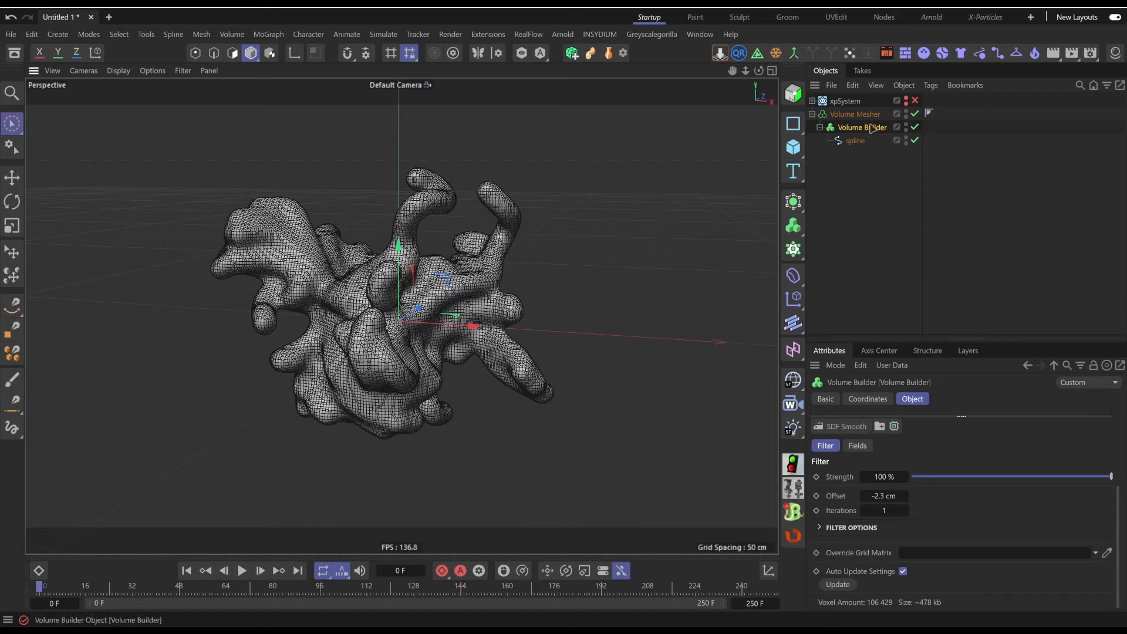
click(836, 102)
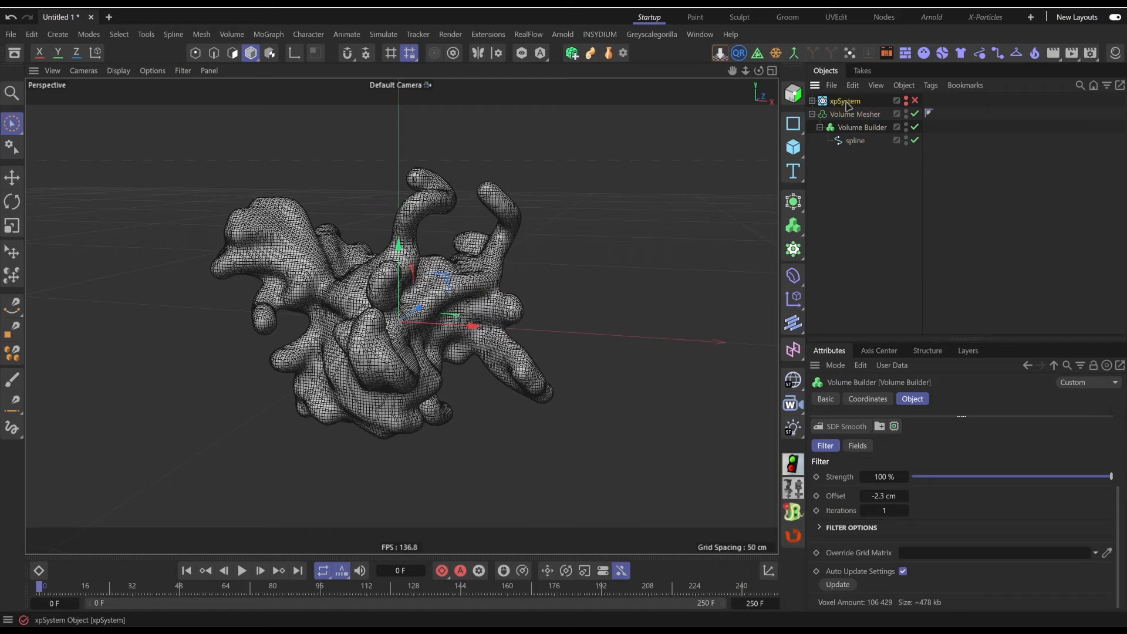
click(875, 168)
click(858, 128)
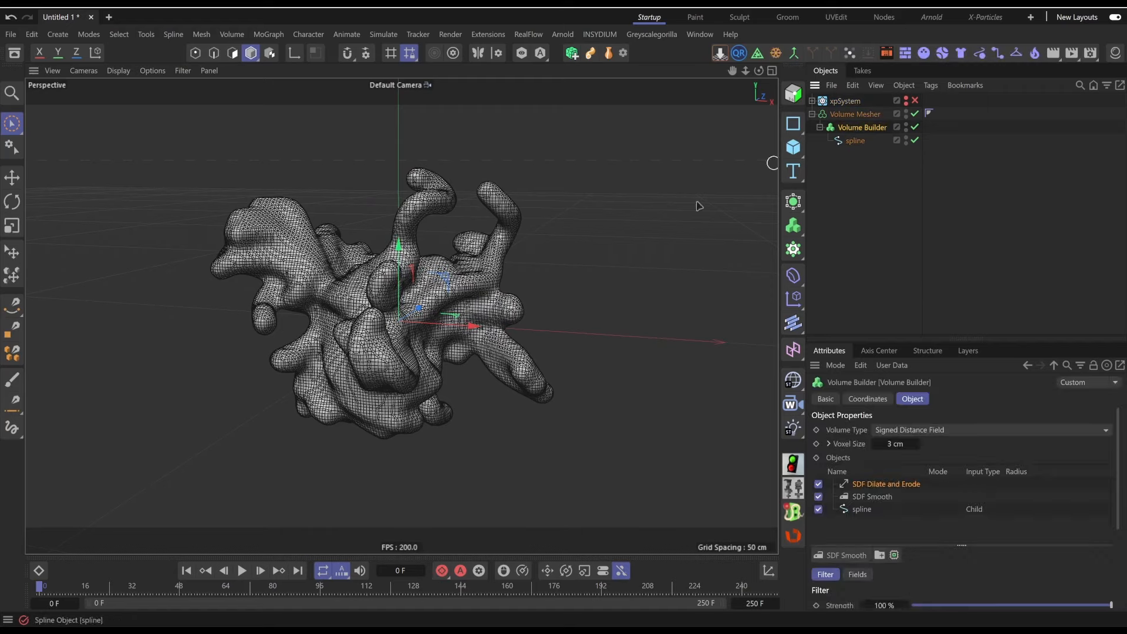
alt+drag(463, 338, 397, 329)
alt+right_drag(396, 329, 434, 324)
alt+middle_drag(434, 324, 402, 347)
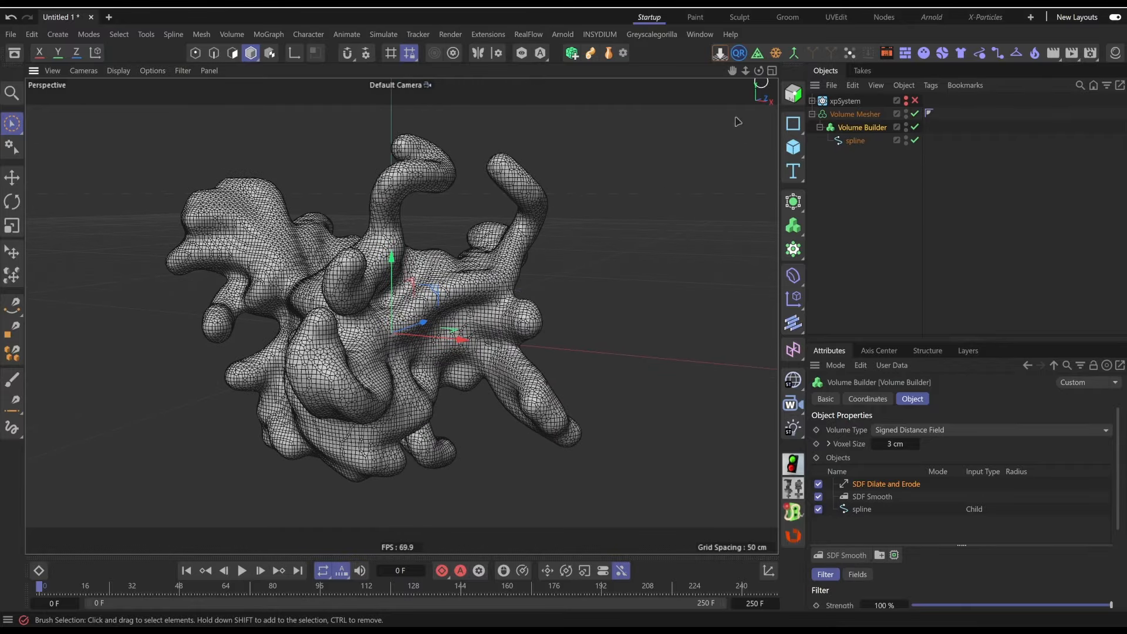
- Remesh the Volume Mesher with Quad Remesher at a target quad count of 8500 and put its window away
click(739, 54)
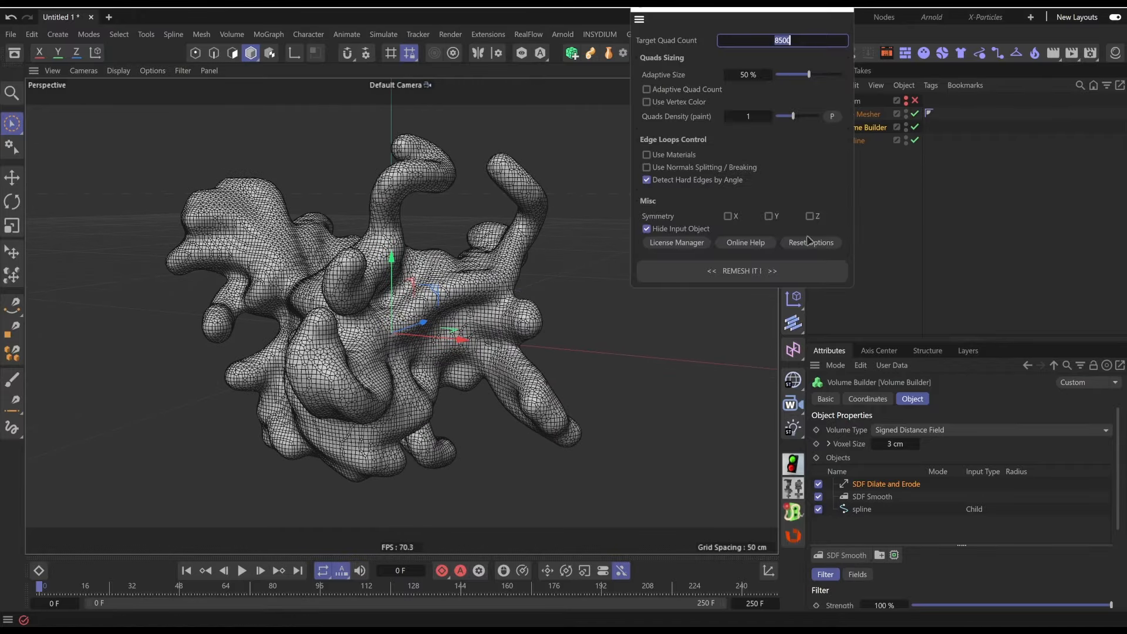
drag(728, 19, 516, 192)
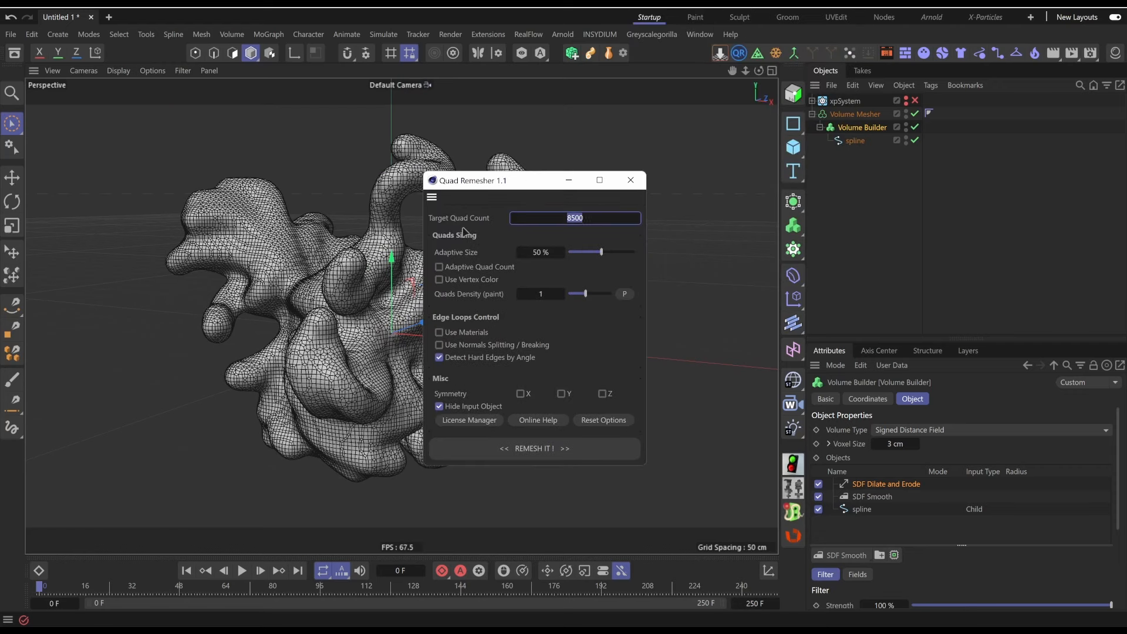
drag(534, 187, 622, 156)
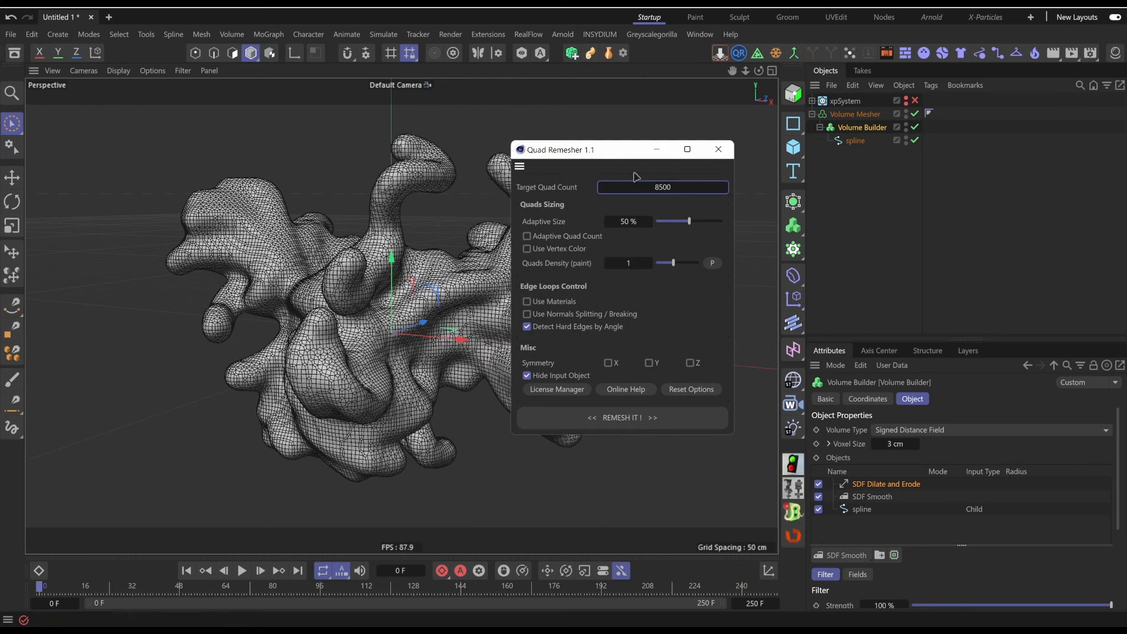
click(611, 420)
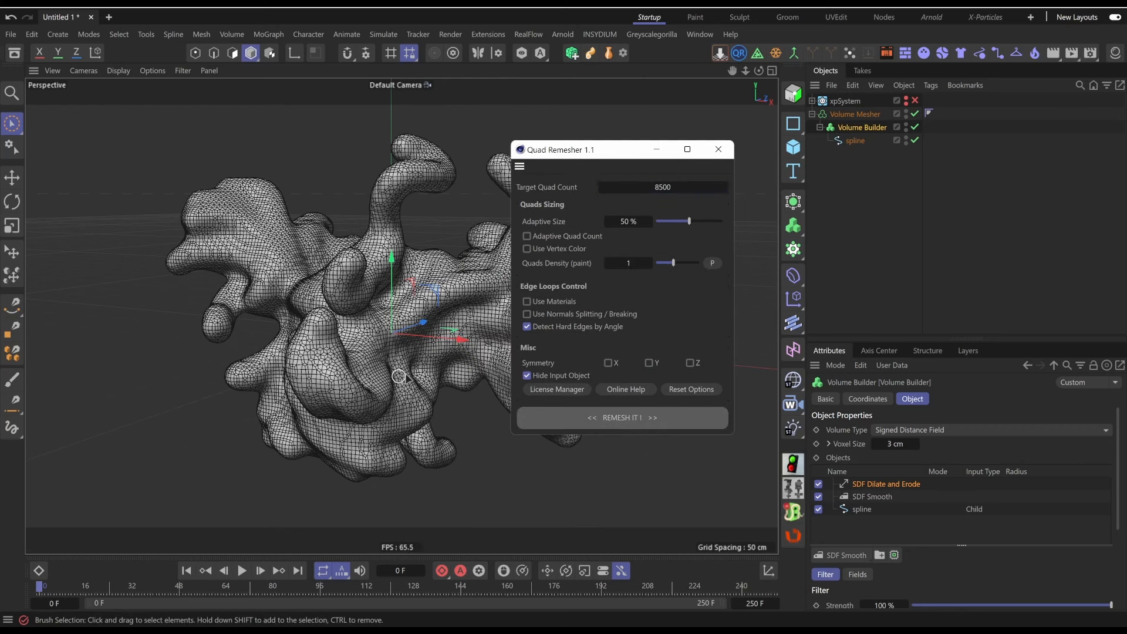
click(869, 116)
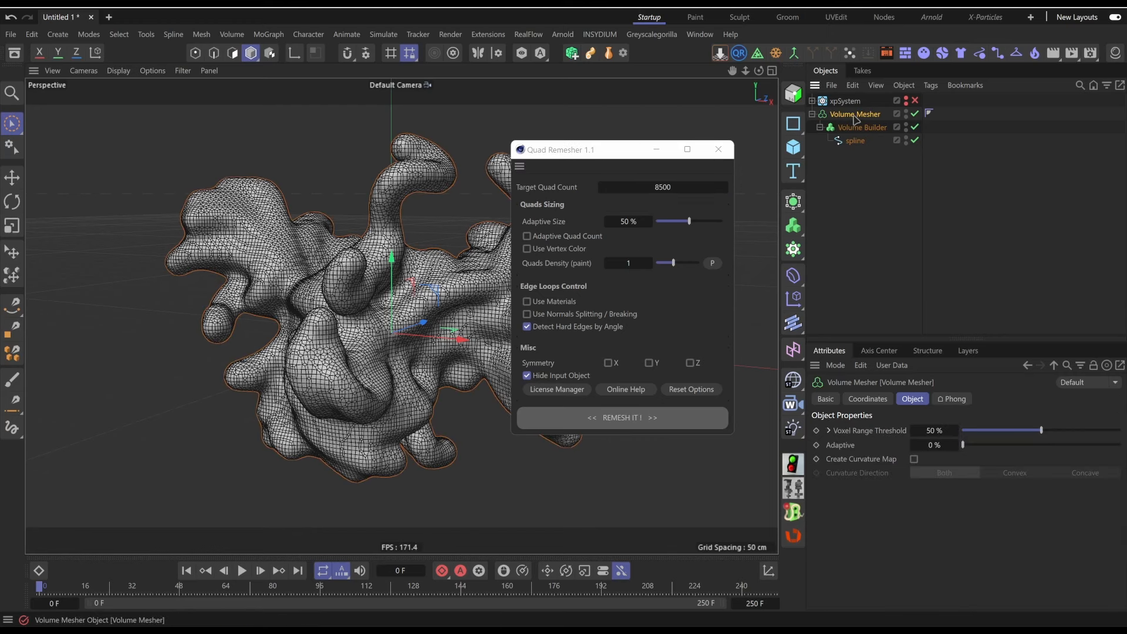
click(623, 419)
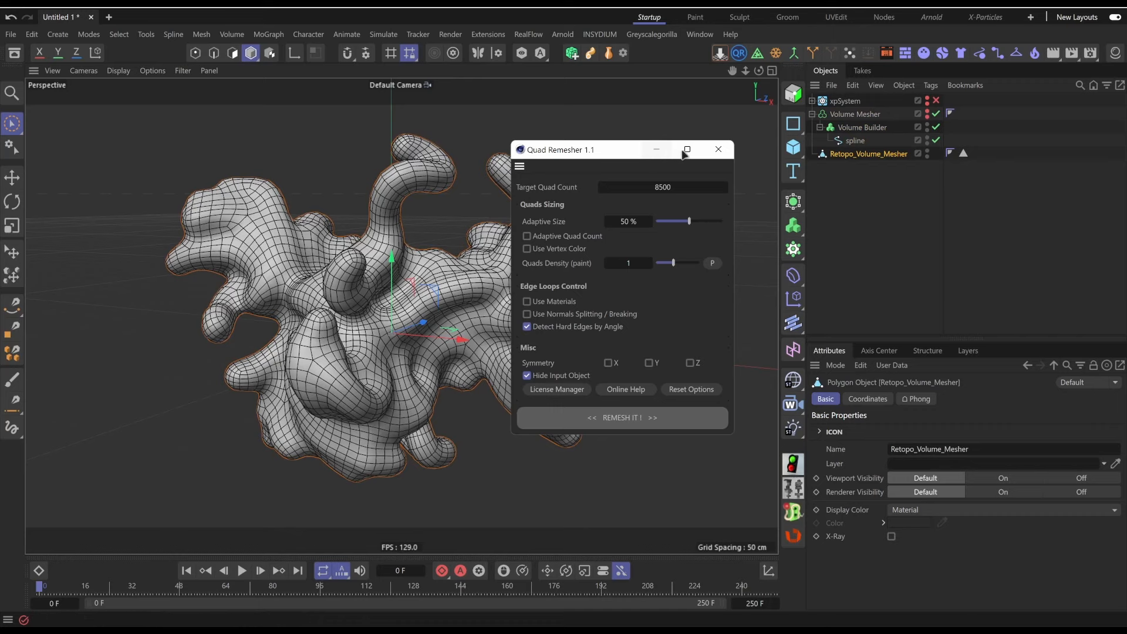
click(657, 151)
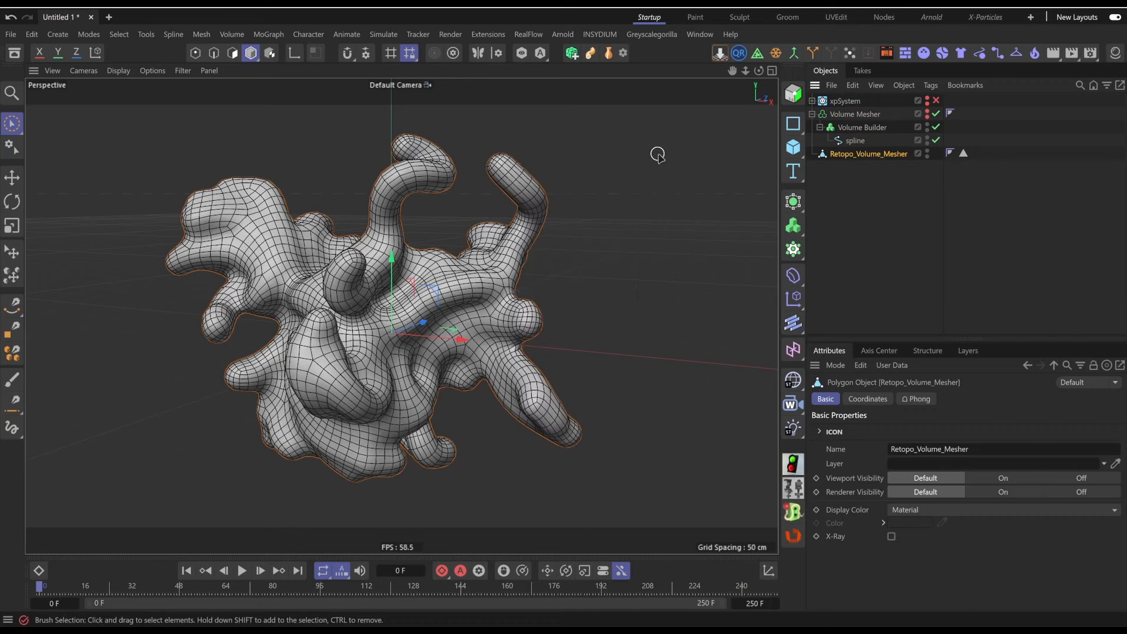
alt+drag(466, 385, 430, 375)
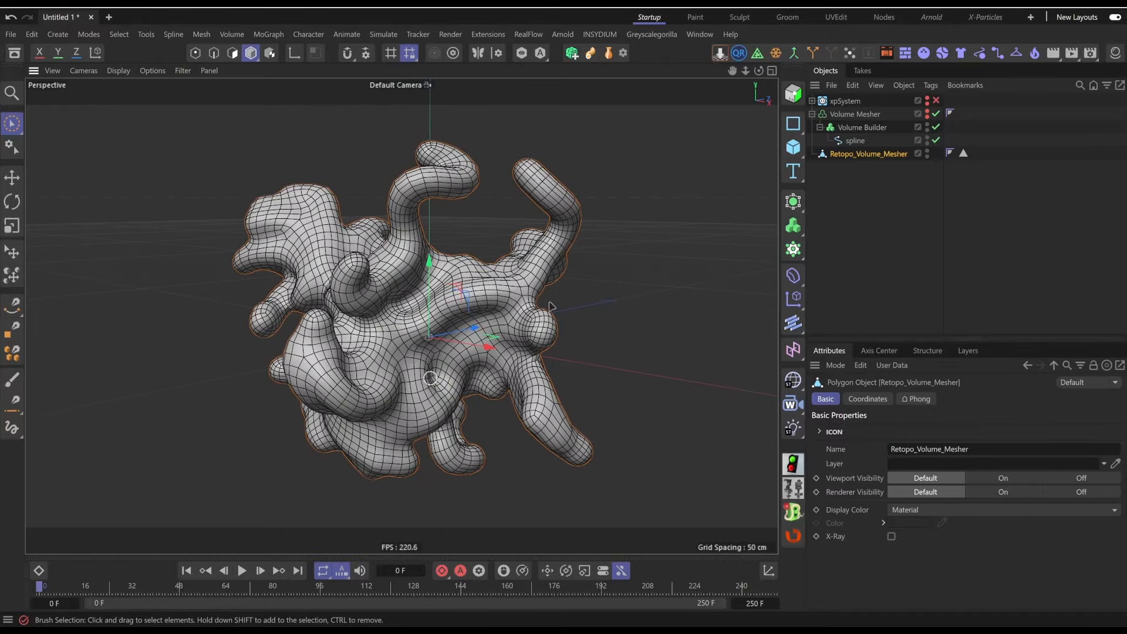
- Turn off the viewport and renderer visibility of the Retopo_Volume_Mesher object
click(925, 156)
click(927, 156)
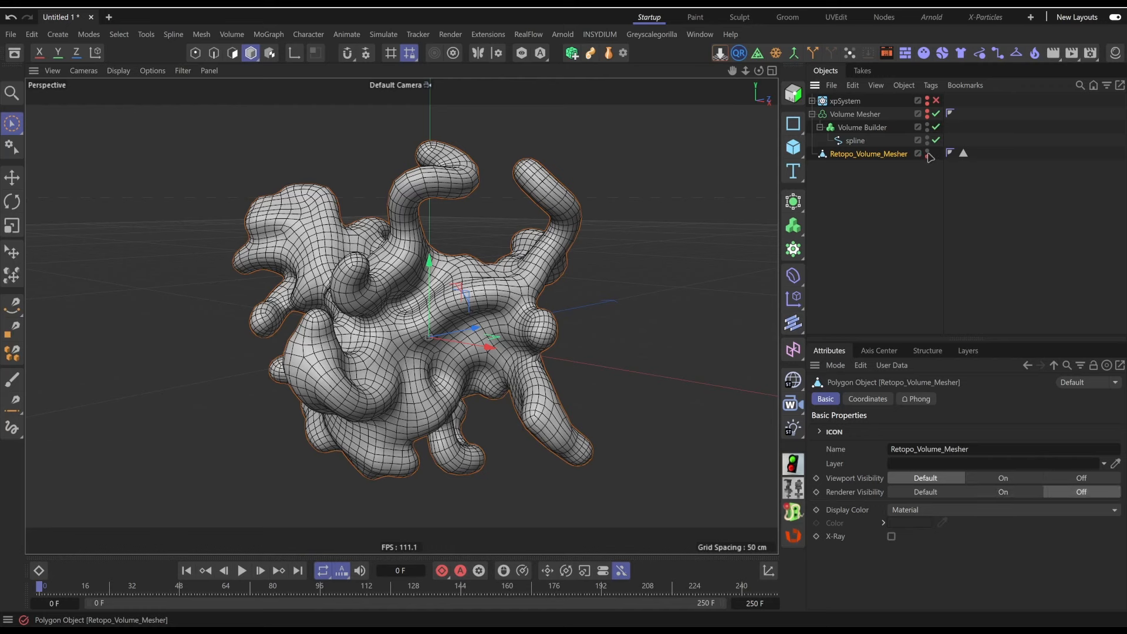
click(927, 156)
click(928, 152)
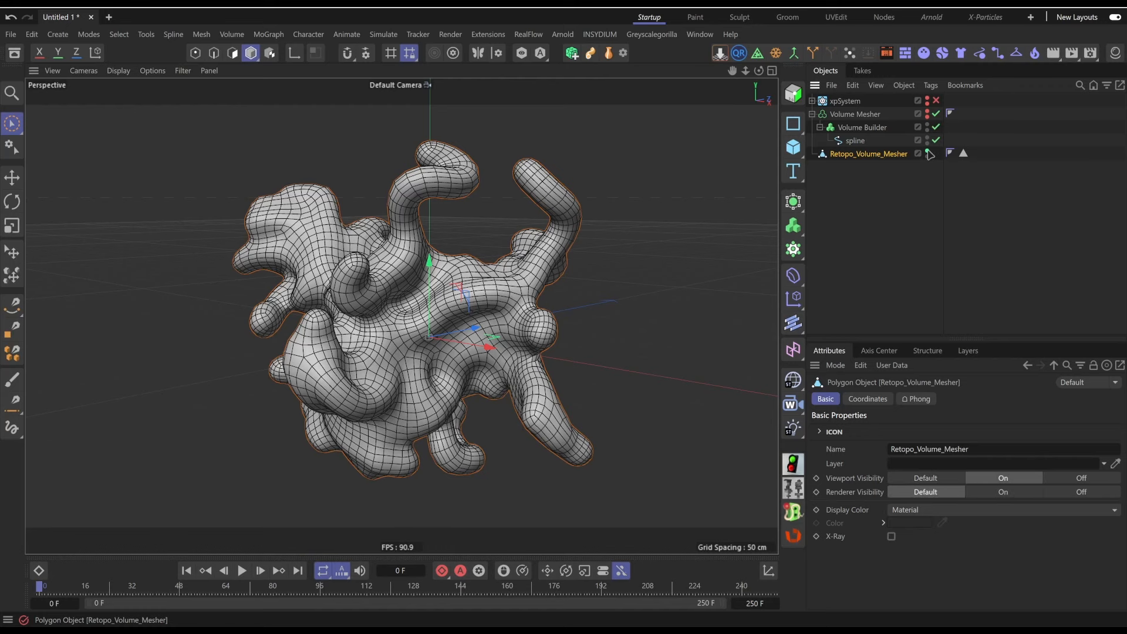
alt+click(928, 151)
alt+click(927, 150)
alt+click(927, 151)
alt+click(928, 151)
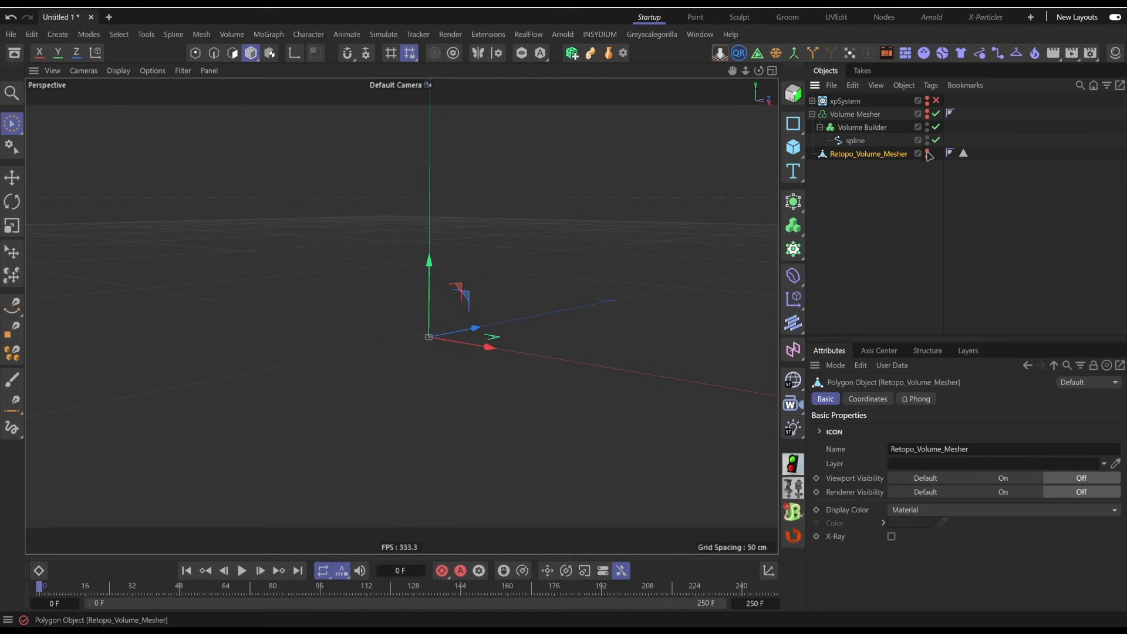
- Move Retopo_Volume_Mesher above the Volume Mesher in the hierarchy and collapse the Volume Mesher's children
click(867, 192)
drag(861, 162, 851, 119)
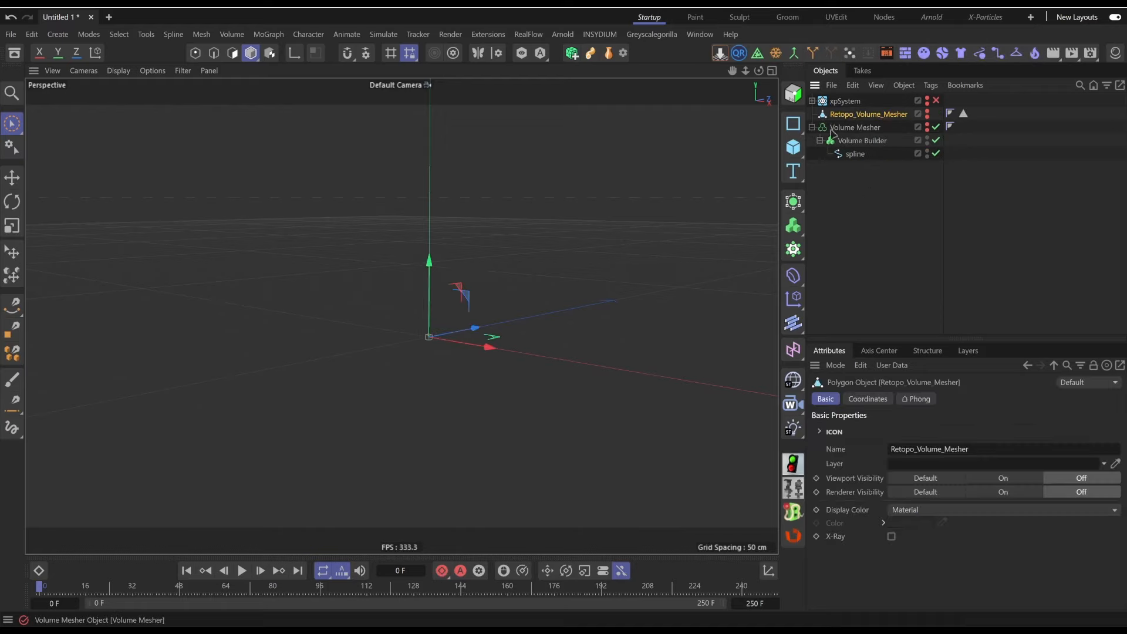
click(812, 128)
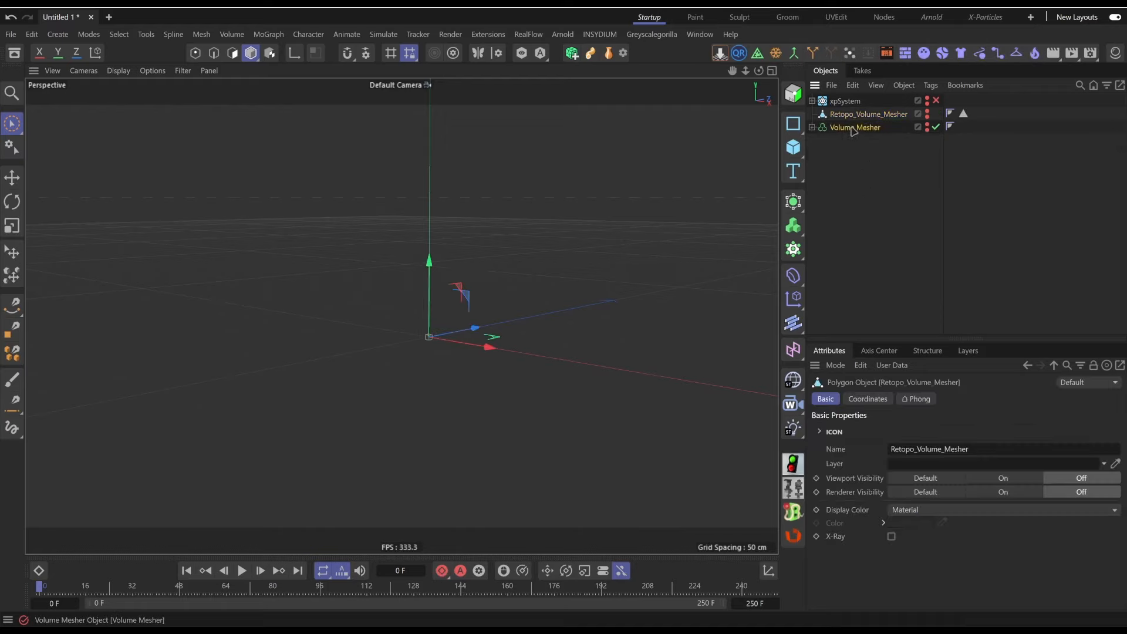
- Make the original Volume Mesher visible again in the viewport
click(854, 128)
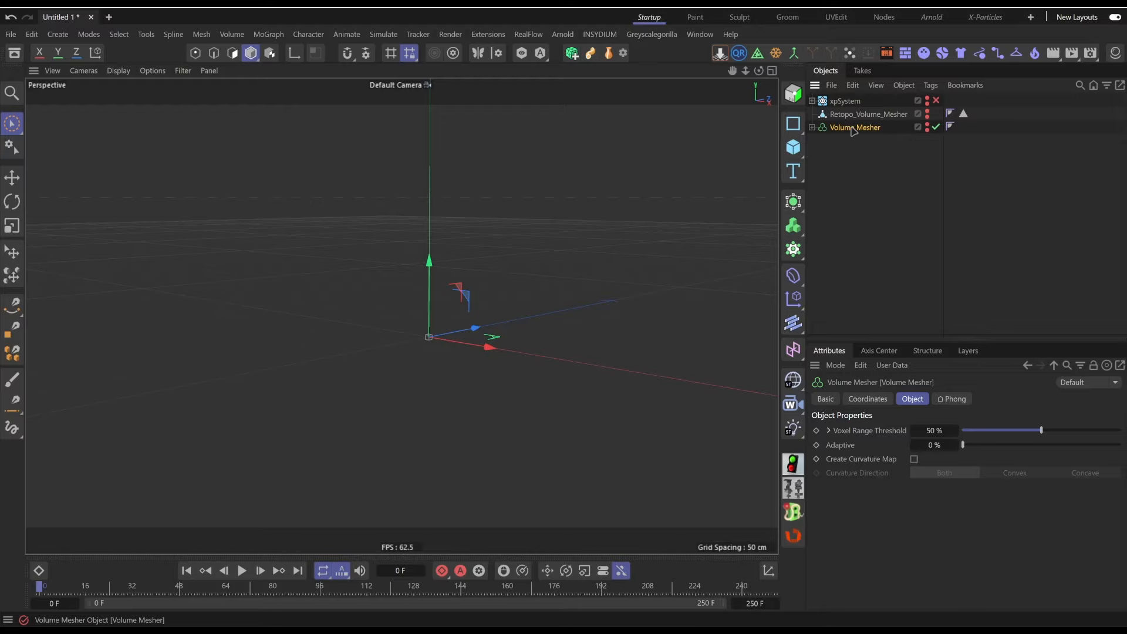
click(927, 126)
alt+drag(415, 345, 415, 347)
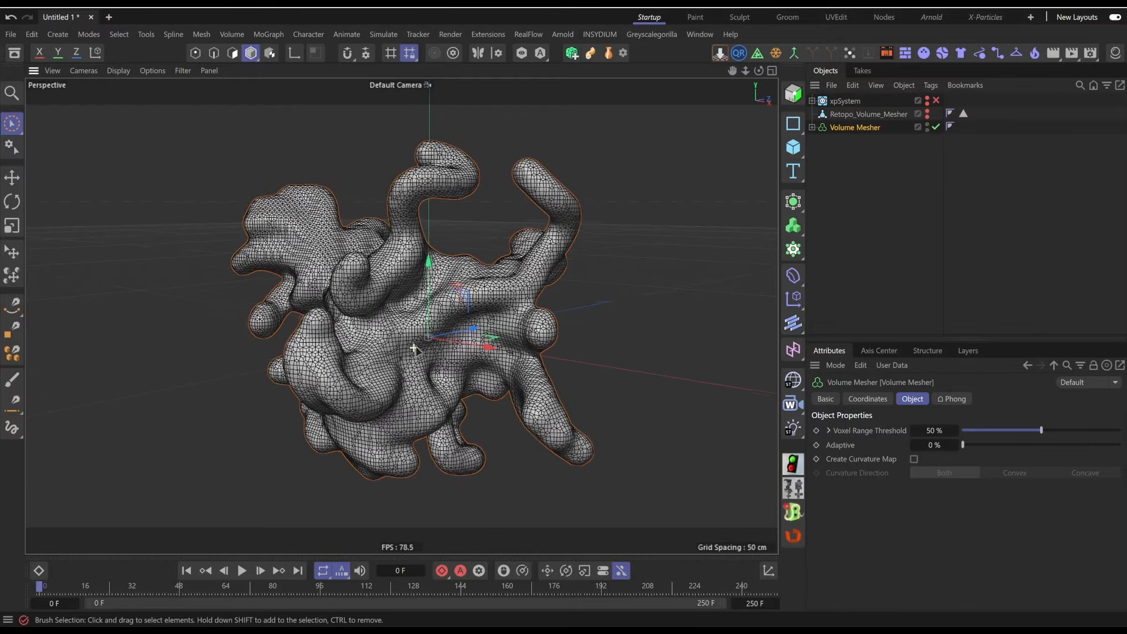
alt+middle_drag(415, 347, 403, 317)
alt+right_drag(403, 316, 420, 334)
alt+middle_drag(420, 333, 411, 350)
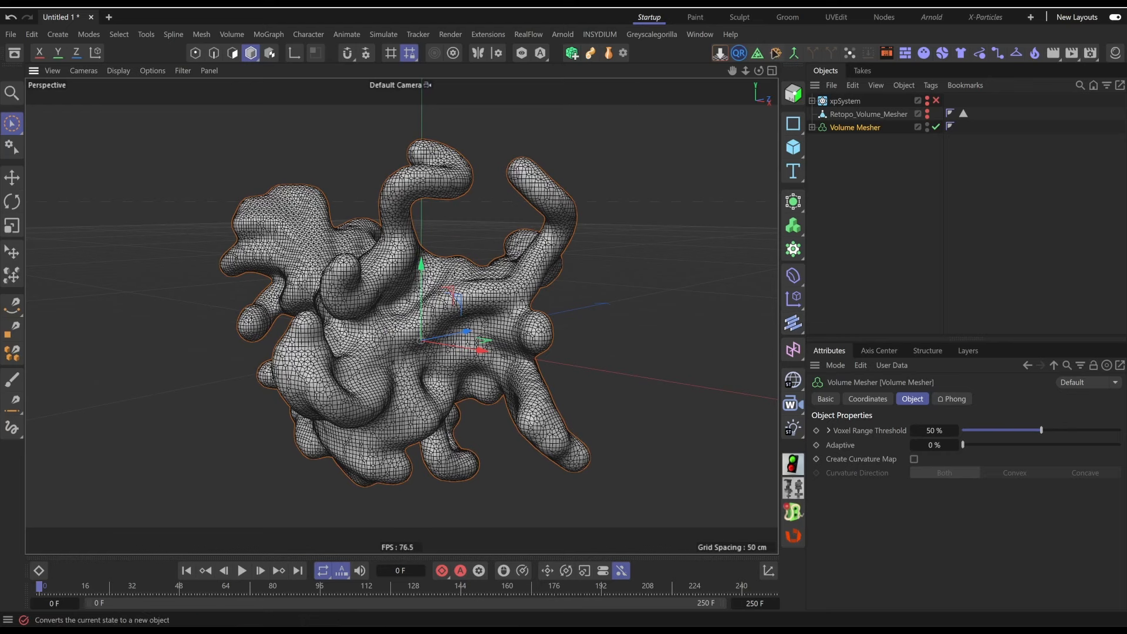
- Add a Remesh generator as parent of the Volume Mesher and set its algorithm to Instant Mesh
alt+click(757, 54)
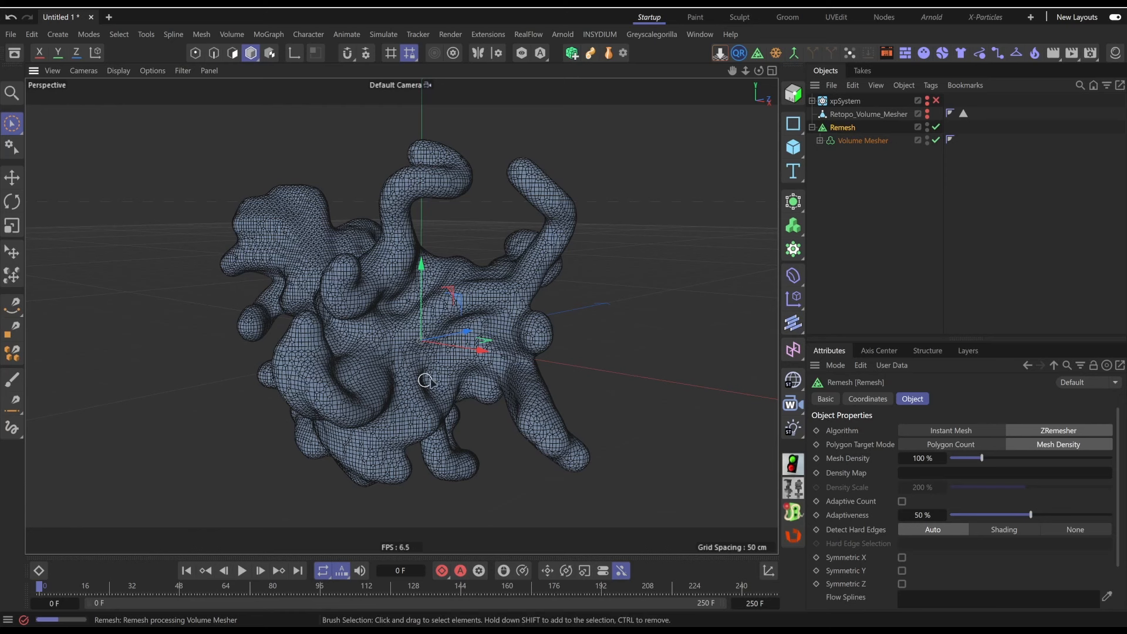
alt+middle_drag(425, 380, 407, 375)
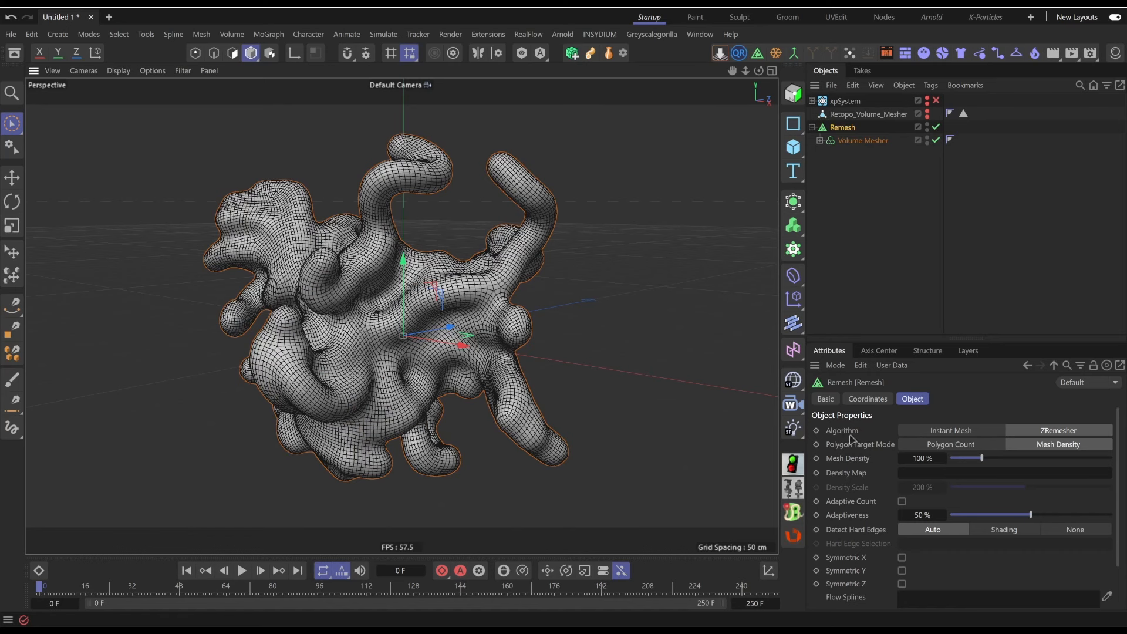
click(933, 432)
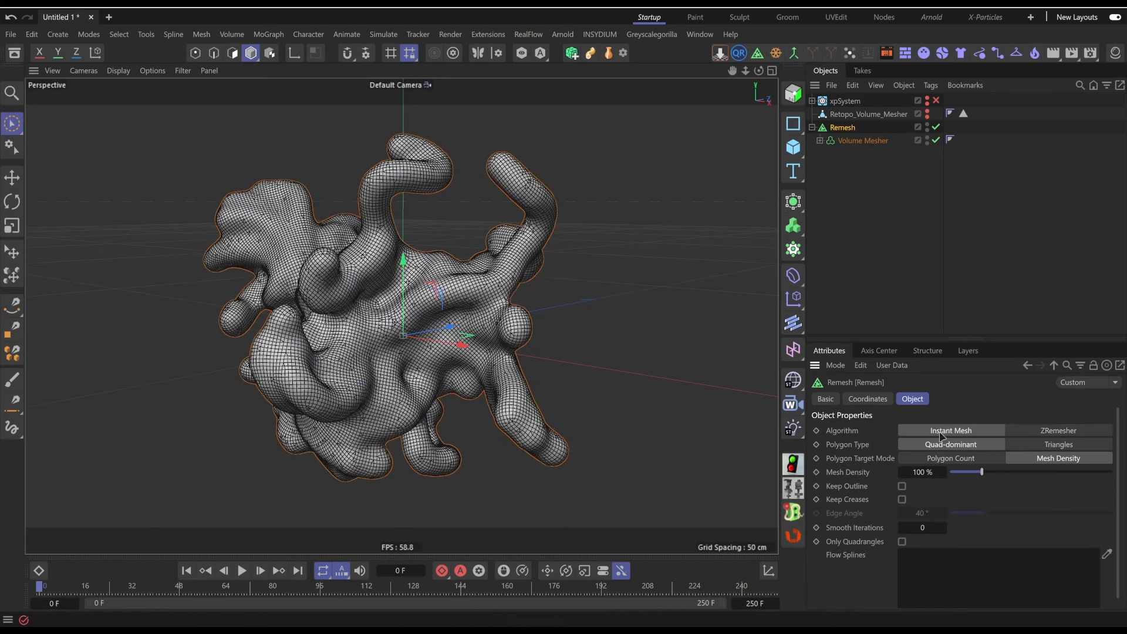
- Set the Remesh generator's polygon type to Triangles
alt+drag(391, 375, 414, 375)
alt+right_drag(416, 338, 352, 338)
alt+drag(355, 341, 388, 344)
alt+right_drag(388, 345, 343, 371)
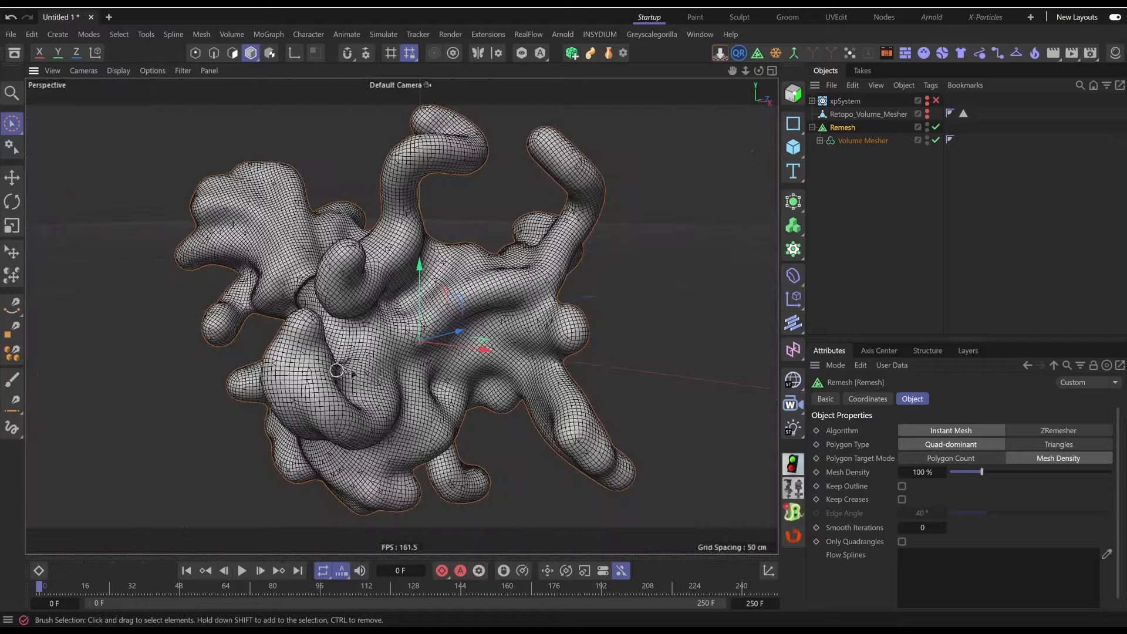
alt+drag(343, 371, 430, 355)
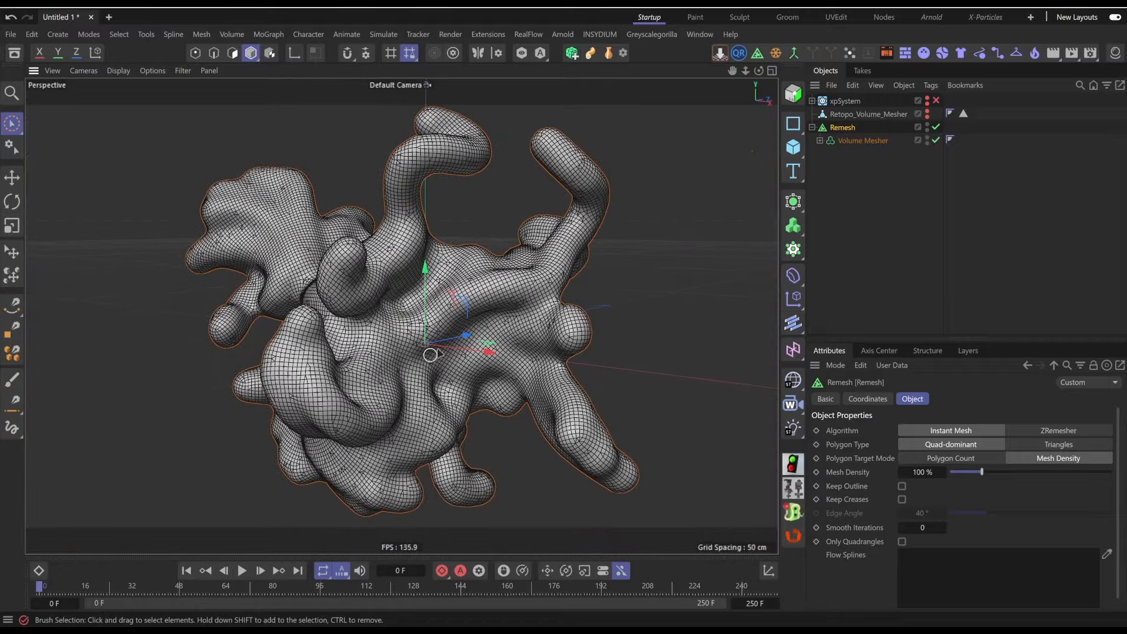
click(1052, 446)
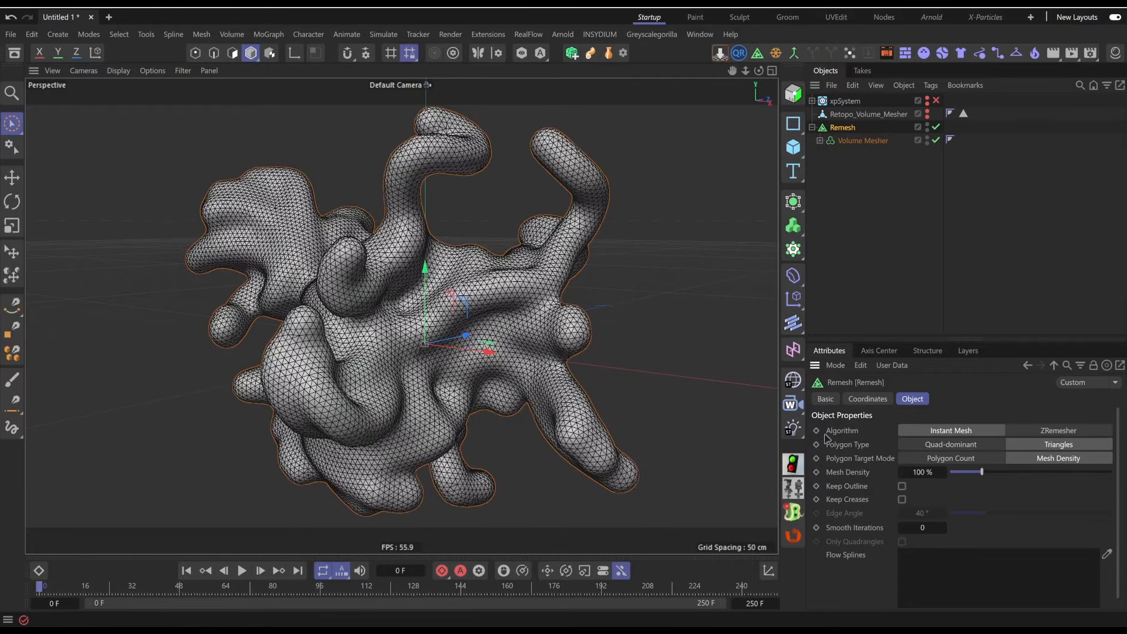
- Examine the triangulated Remesh surface from several angles and distances
alt+drag(464, 370, 420, 389)
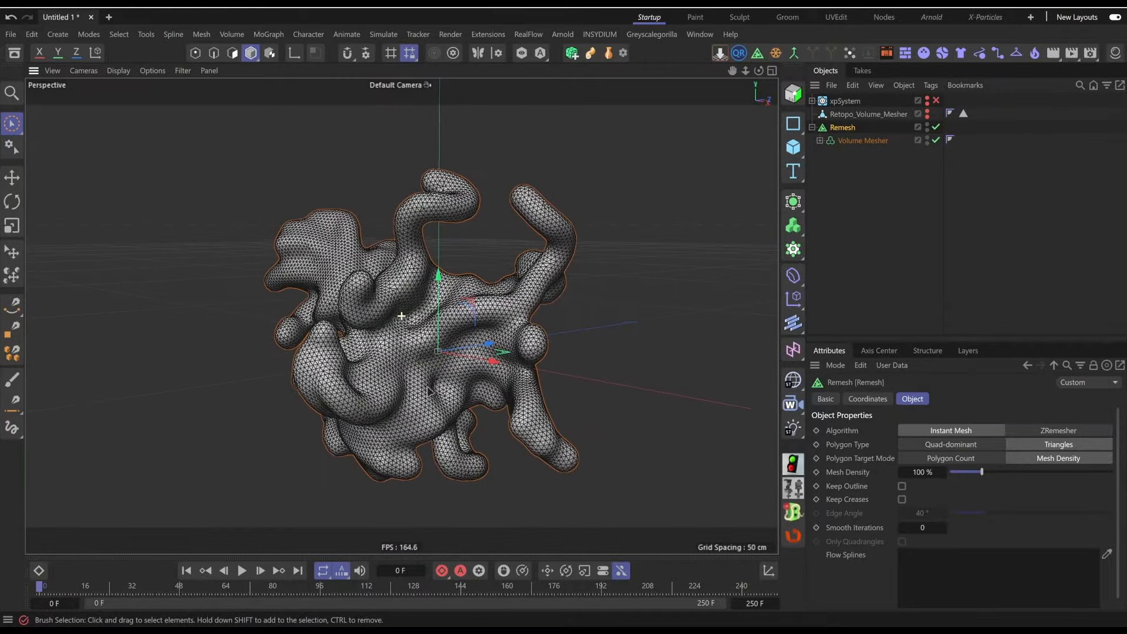
alt+drag(295, 389, 395, 347)
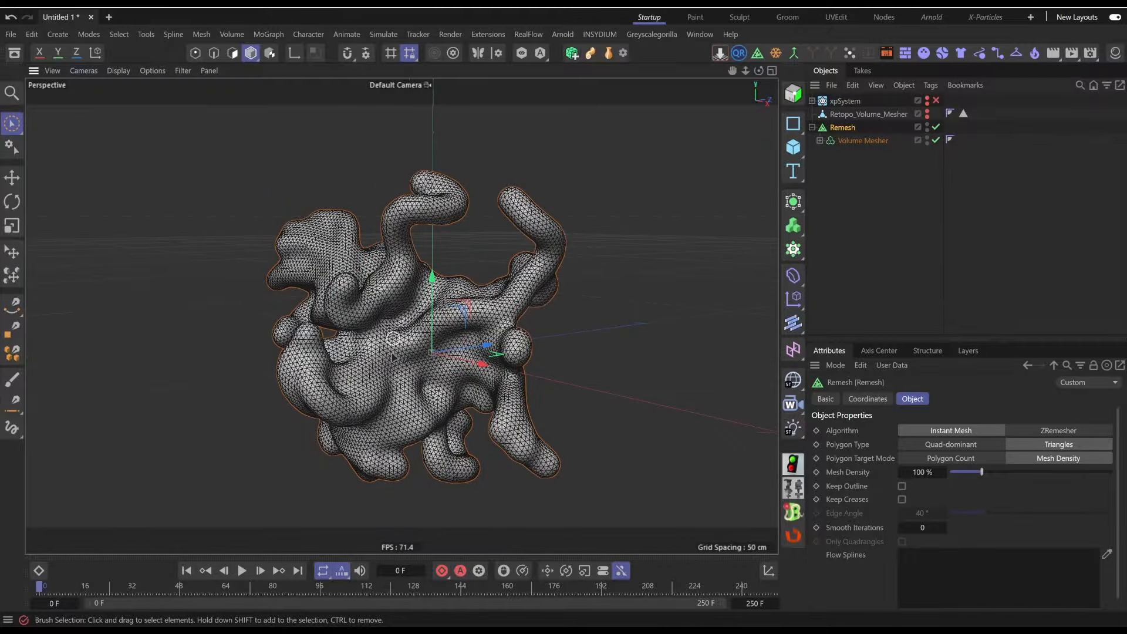
alt+right_drag(428, 347, 566, 343)
alt+right_drag(357, 359, 395, 430)
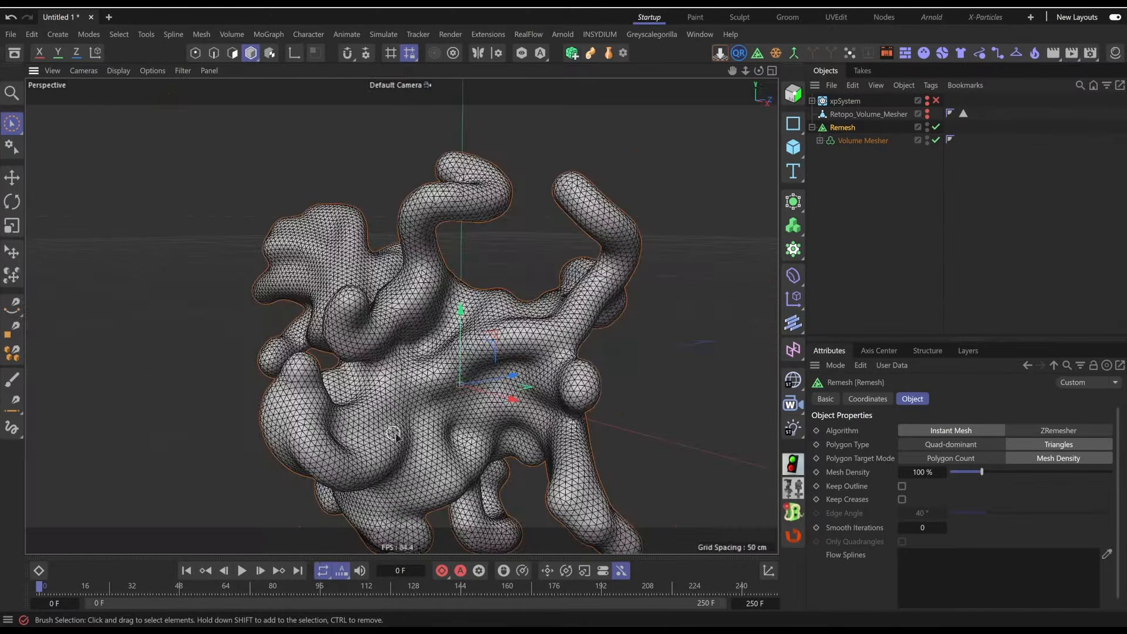
alt+drag(395, 430, 408, 389)
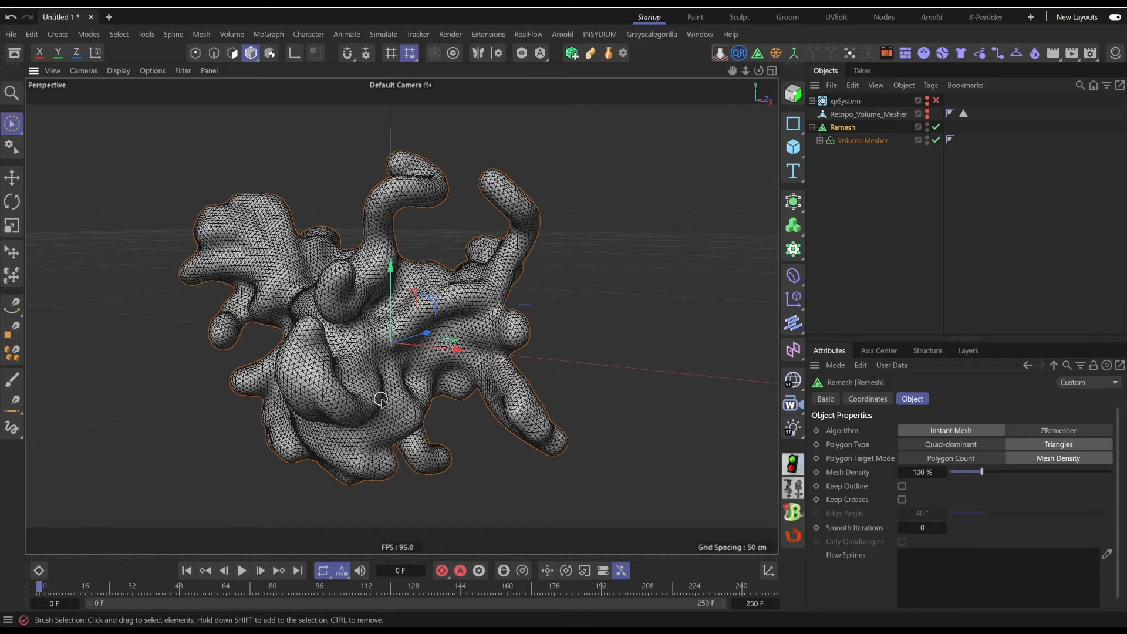
alt+drag(366, 395, 394, 373)
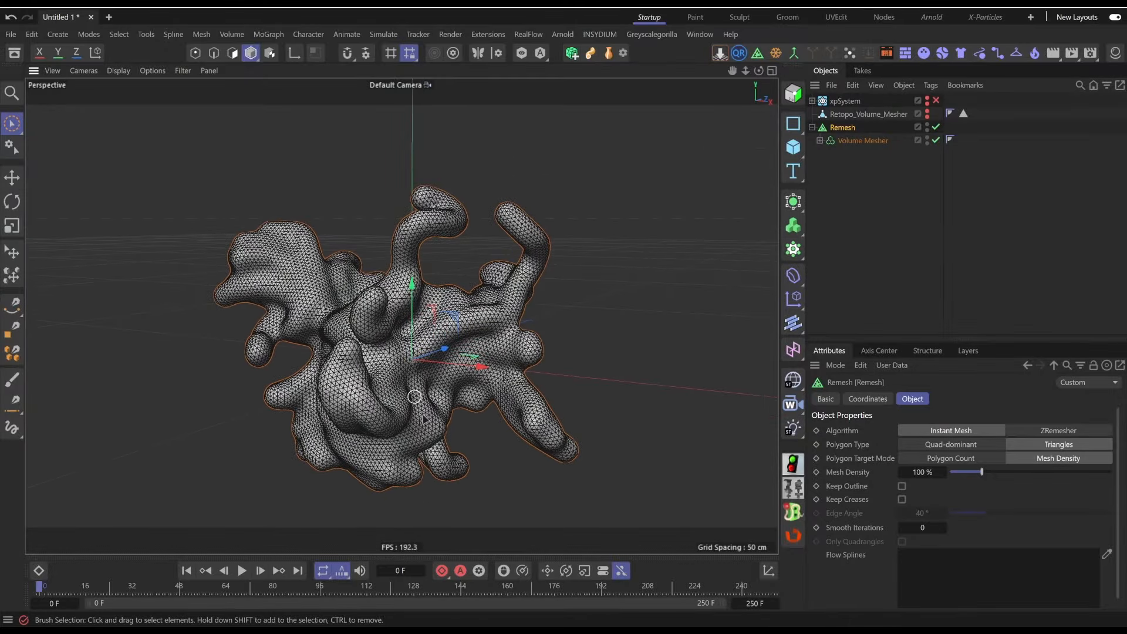
- Try converting the Remesh generator's current state into a separate polygon object, and undo the conversion
click(874, 115)
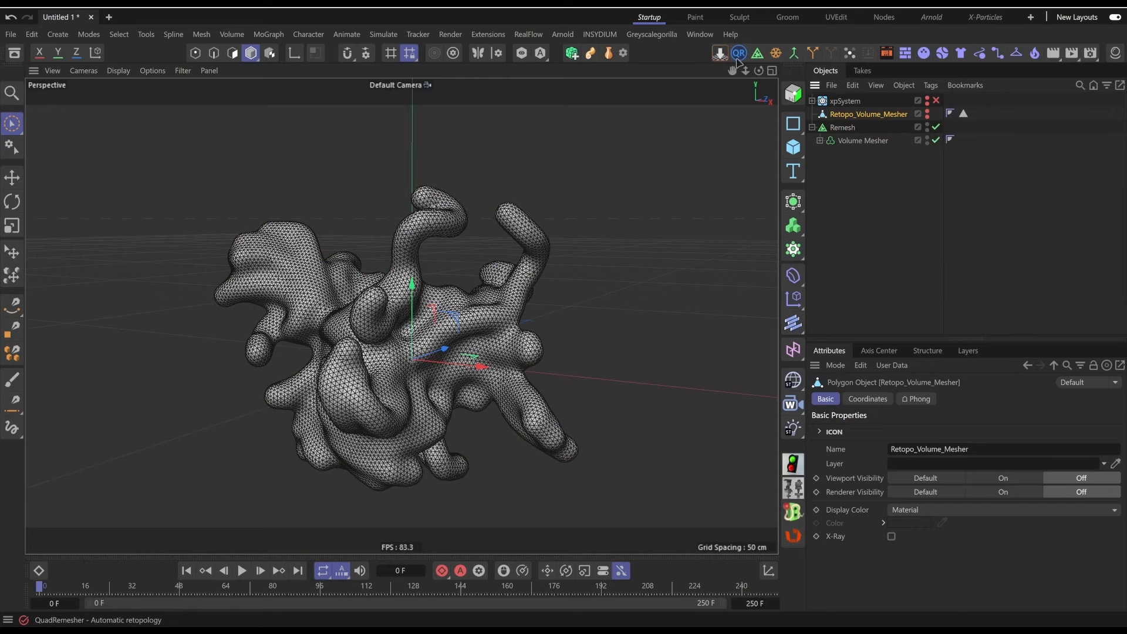
click(843, 128)
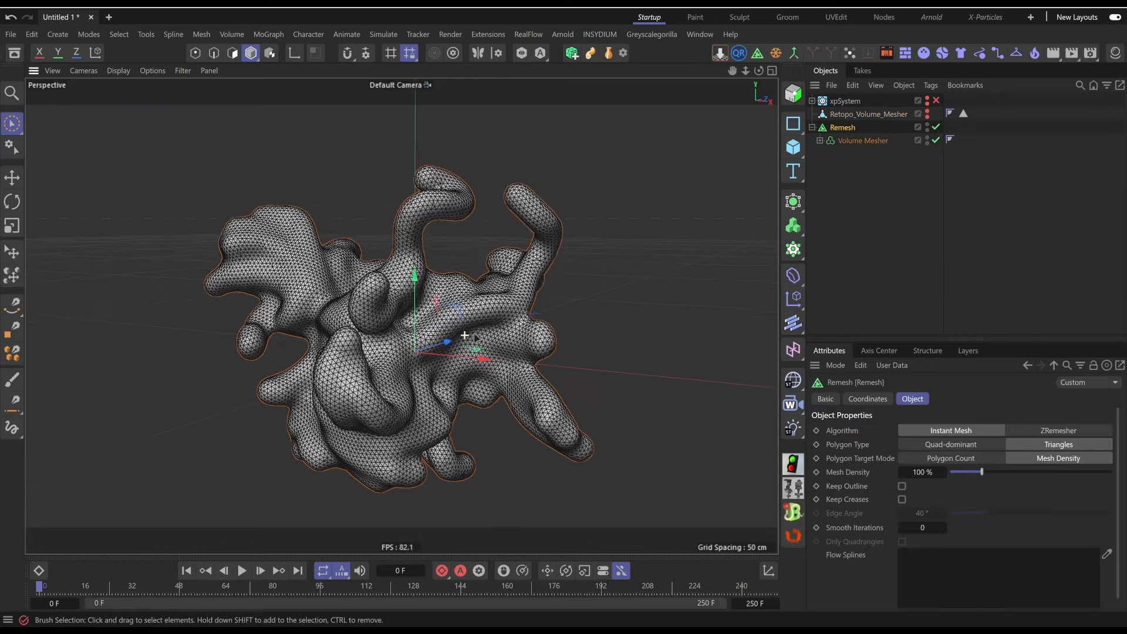
right_click(843, 144)
click(868, 434)
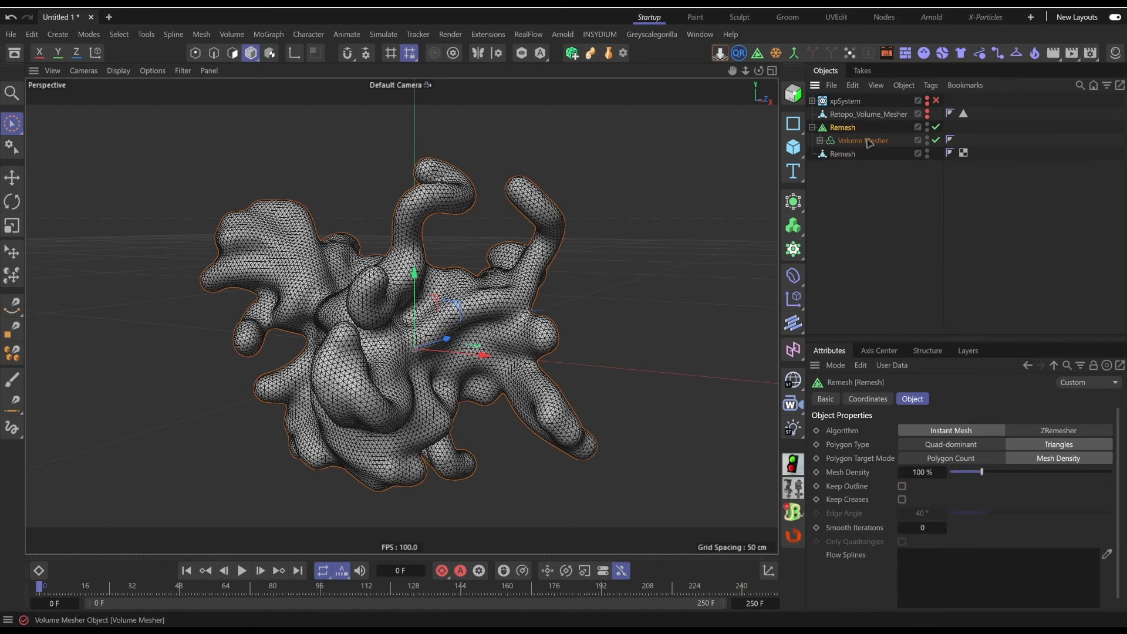
key(ctrl+z)
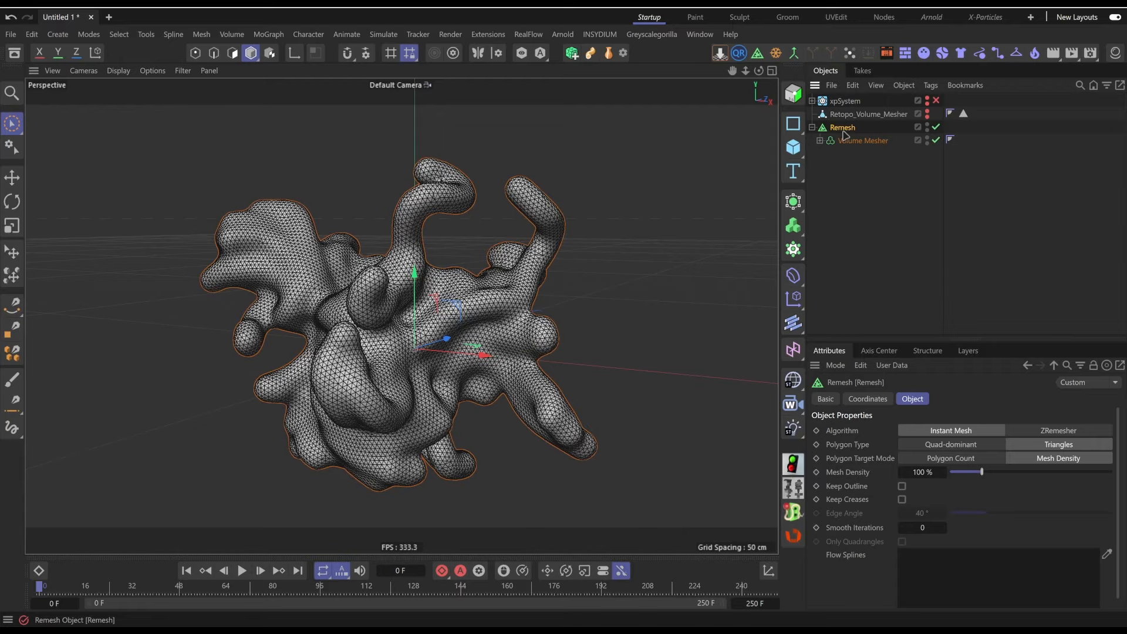
- Try making the Remesh generator editable as a single polygon object, inspect the mesh, and undo the conversion
key(c)
click(833, 163)
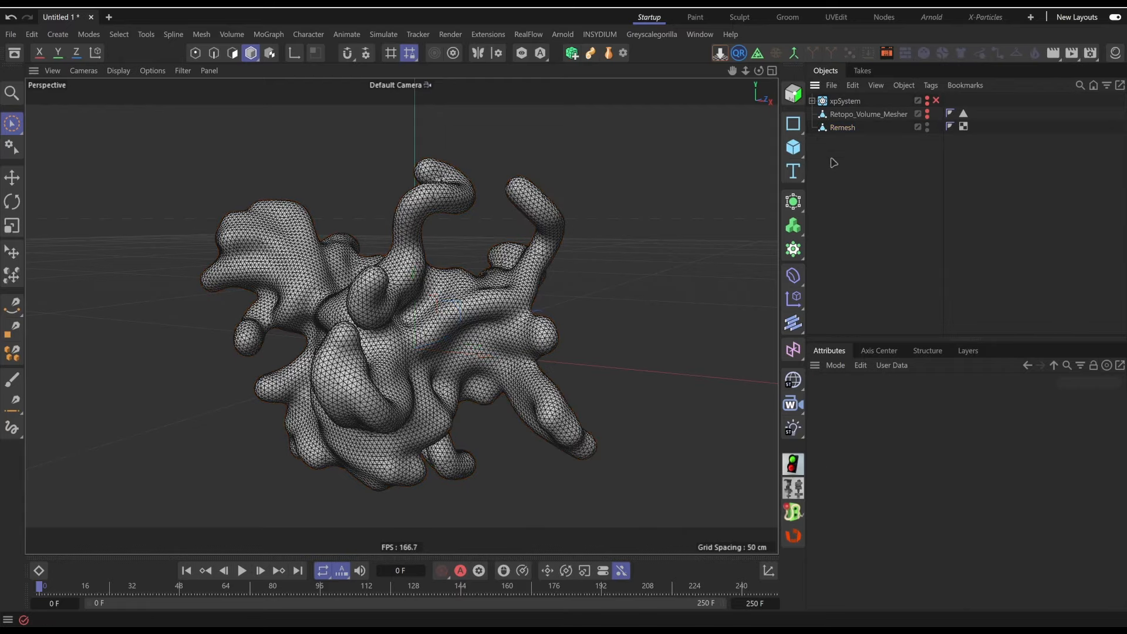
mouse_move(514, 364)
alt+mouse_down()
mouse_move(437, 365)
mouse_move(514, 359)
alt+mouse_up()
alt+right_drag(421, 352, 447, 338)
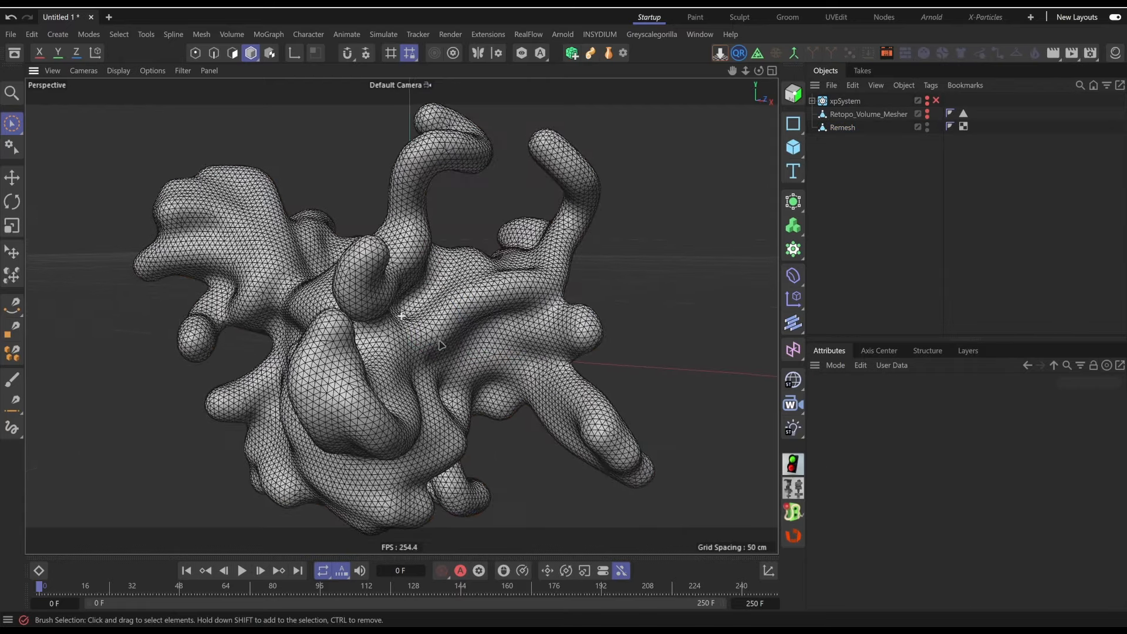
alt+drag(447, 338, 432, 348)
alt+right_drag(433, 347, 416, 355)
alt+middle_drag(420, 355, 404, 335)
key(ctrl+z)
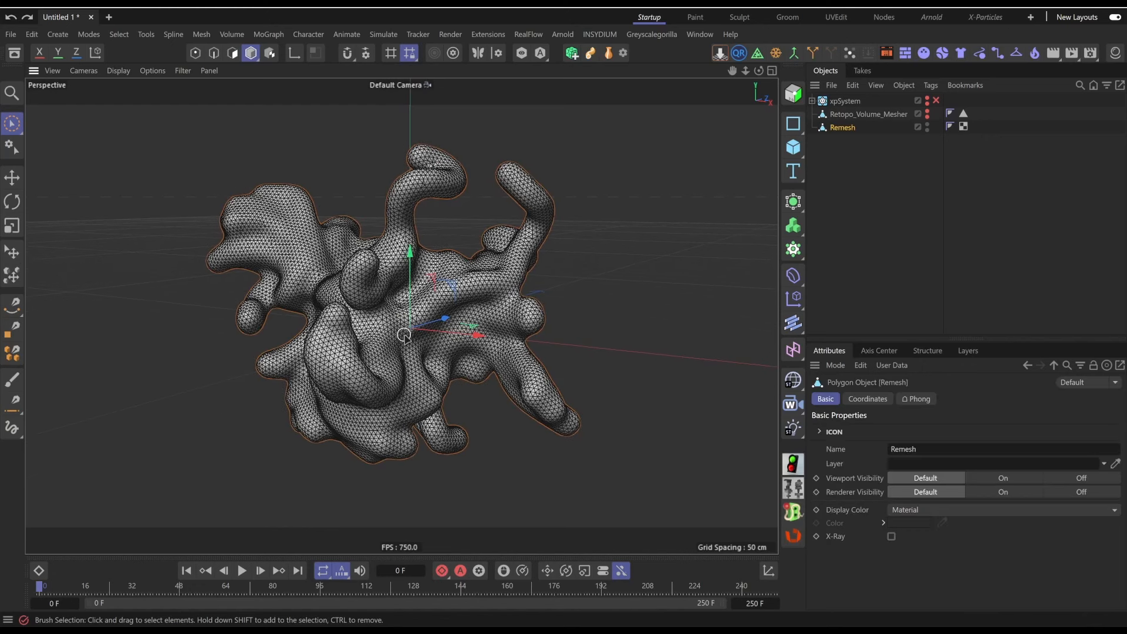
key(ctrl+z)
- Disable the Remesh generator and move it, collapsed, above Retopo_Volume_Mesher in the object hierarchy
click(812, 127)
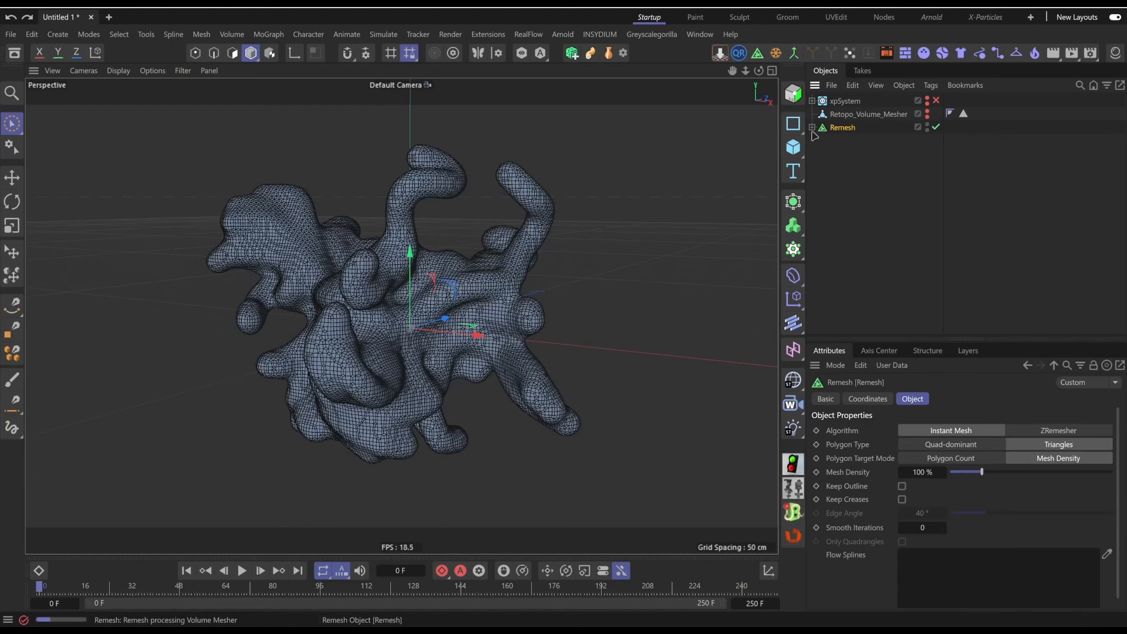
click(935, 127)
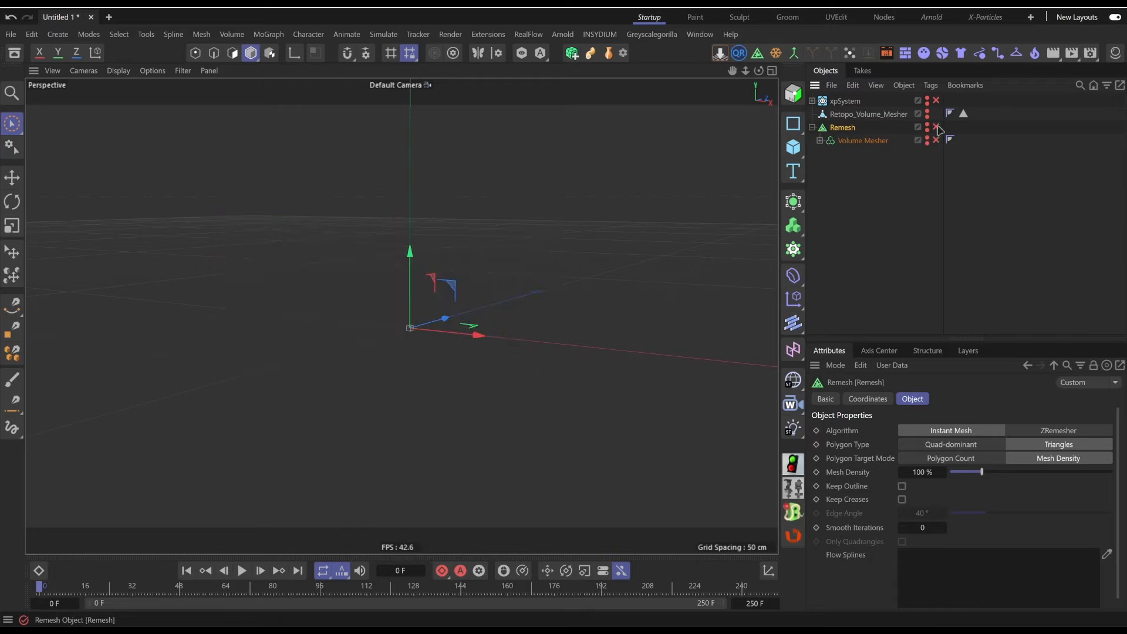
click(812, 128)
drag(824, 131, 831, 111)
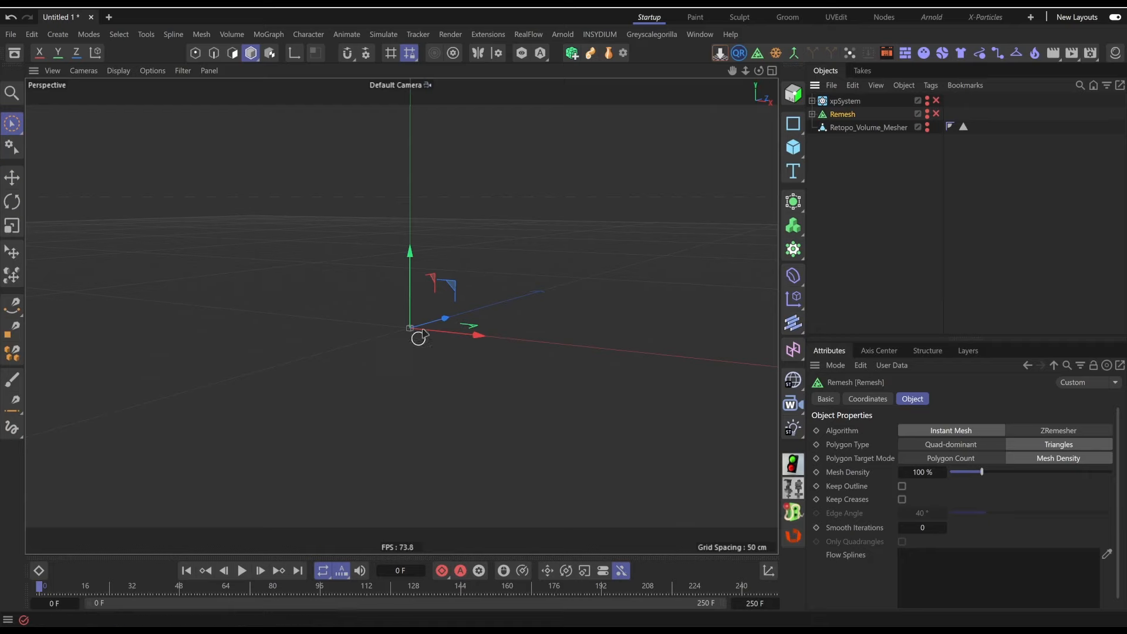
alt+drag(414, 322, 396, 349)
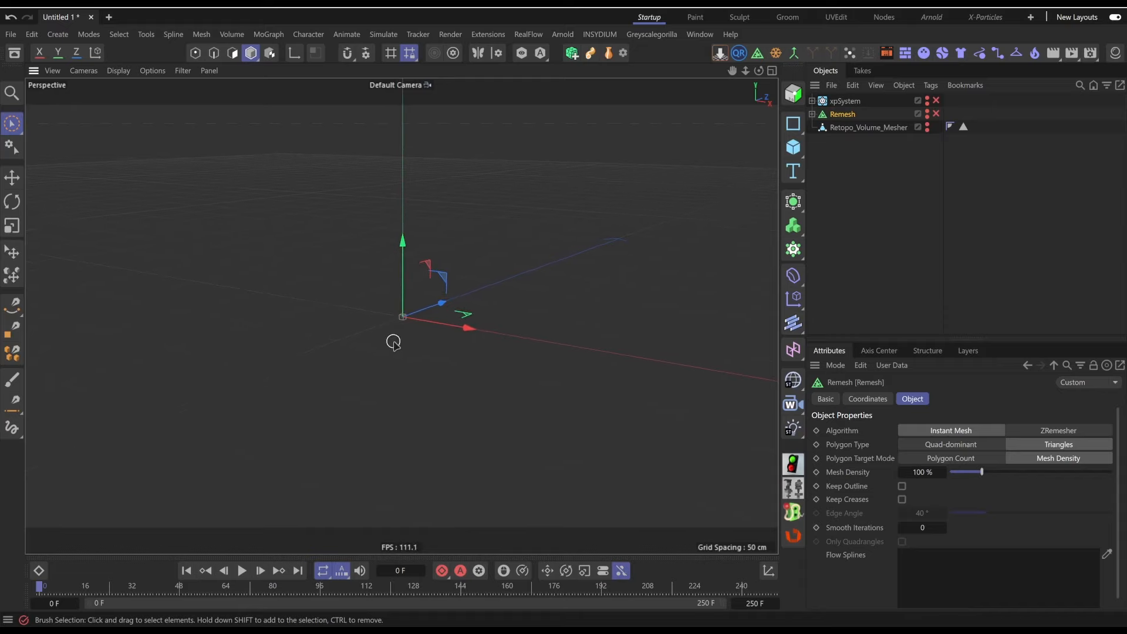
- Review the Volume Mesher, Volume Builder and Spline hierarchy nested under the Remesh generator
click(812, 115)
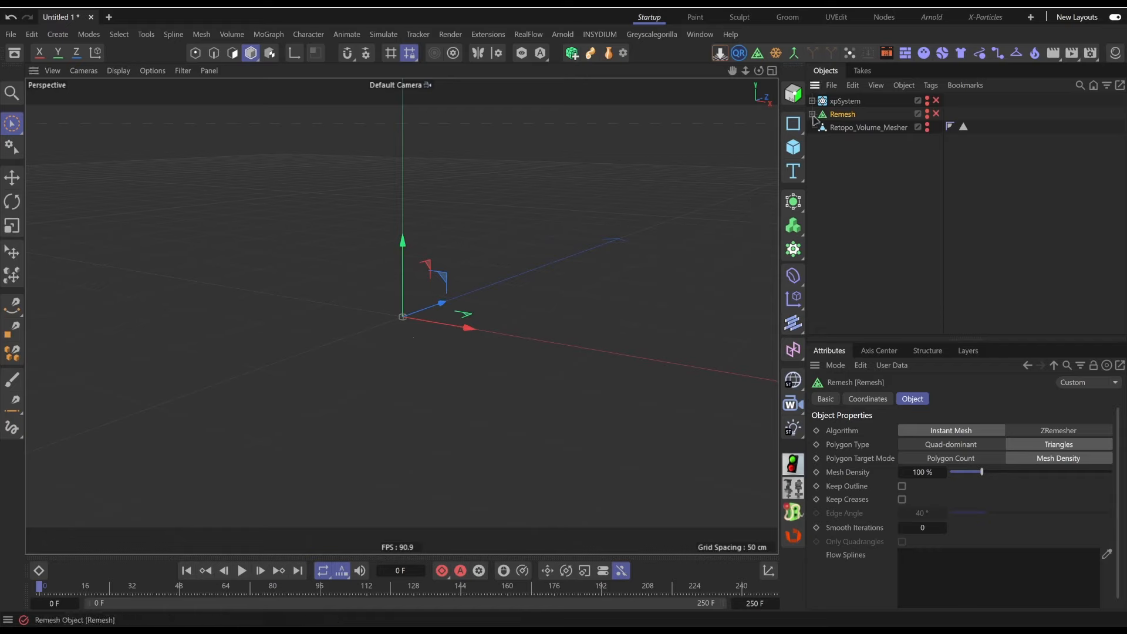
click(819, 127)
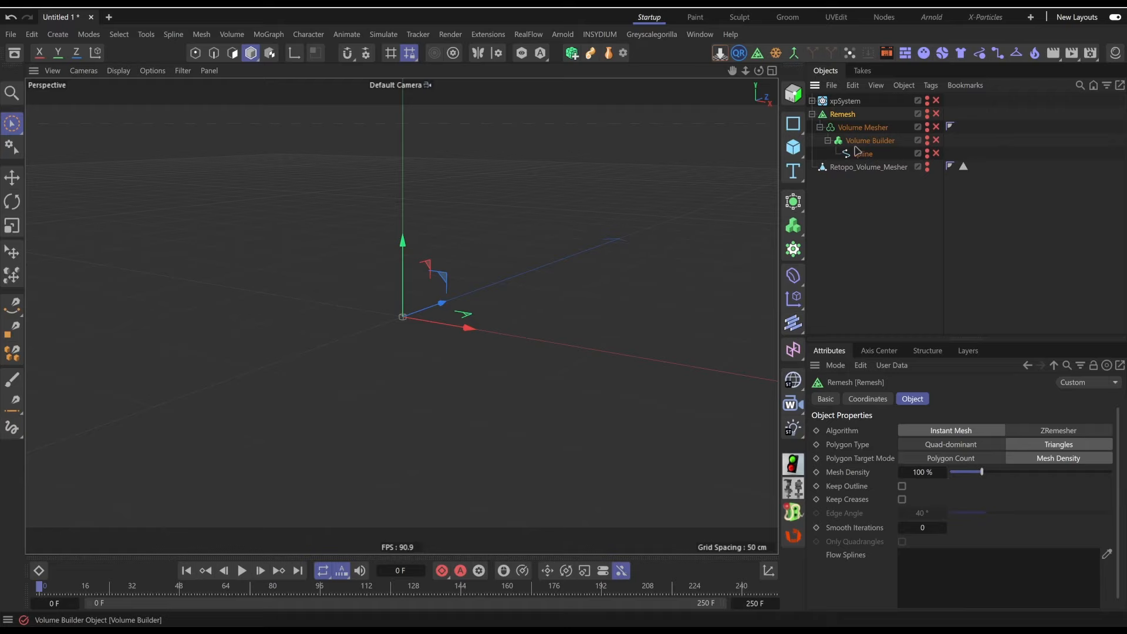
click(820, 127)
click(813, 115)
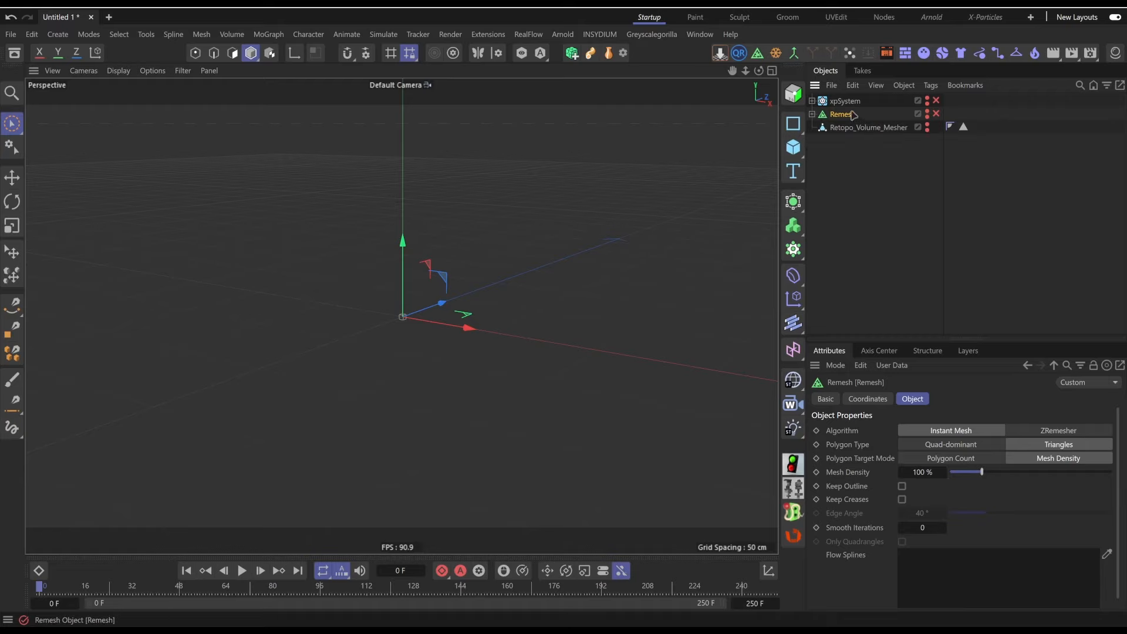
click(812, 114)
click(820, 128)
click(820, 127)
click(812, 115)
- Restore Retopo_Volume_Mesher's viewport and renderer visibility to Default
click(840, 128)
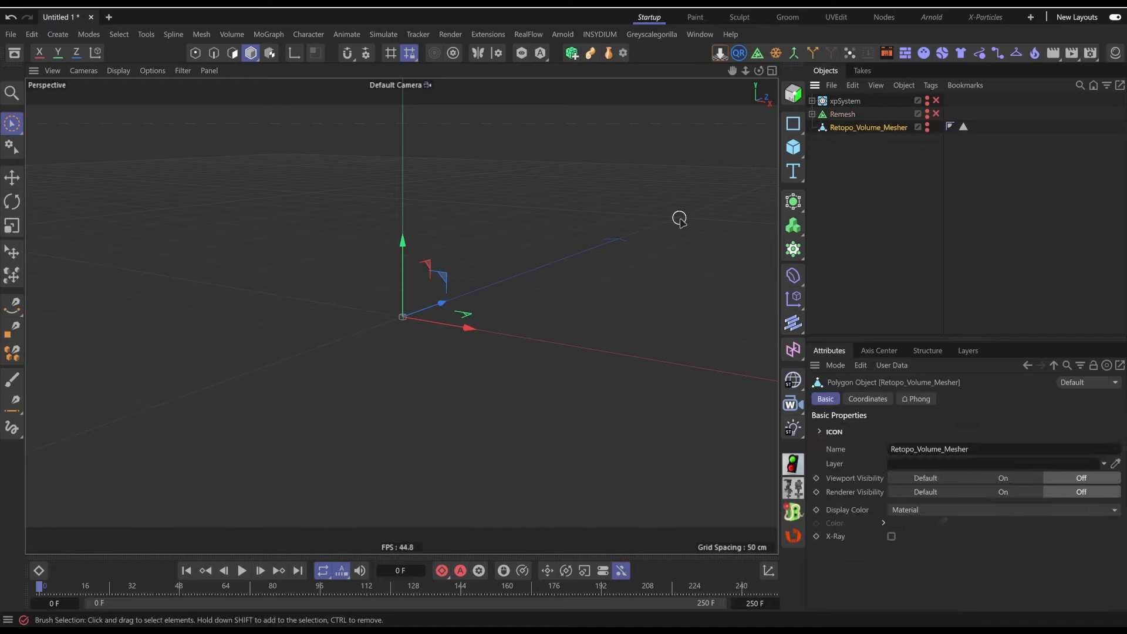
ctrl+click(927, 132)
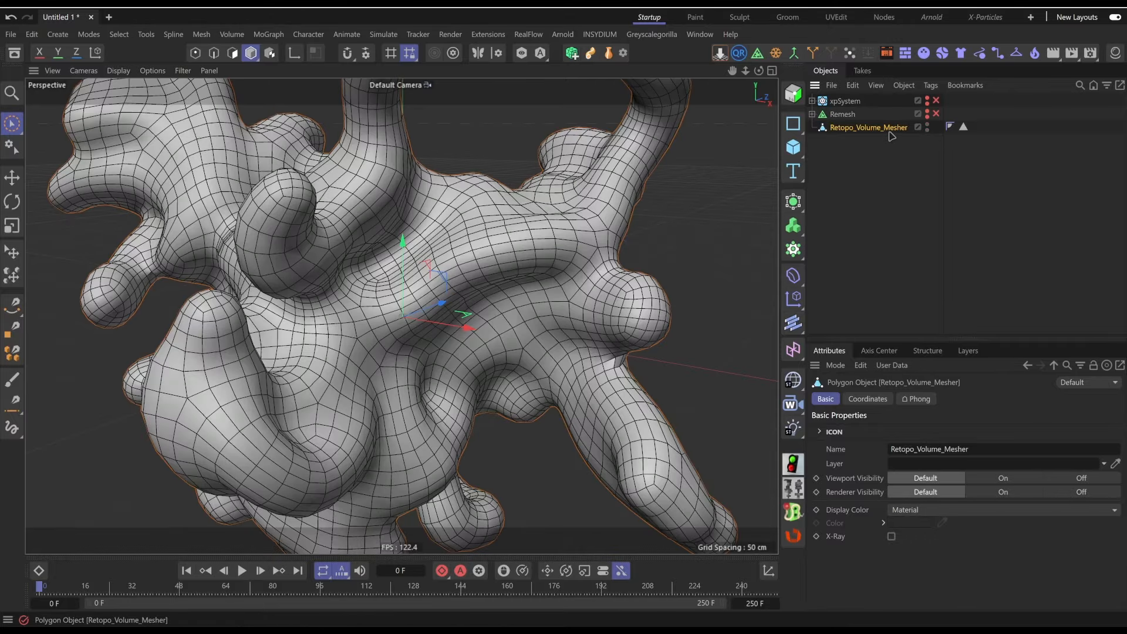
scroll(381, 306, down, 3)
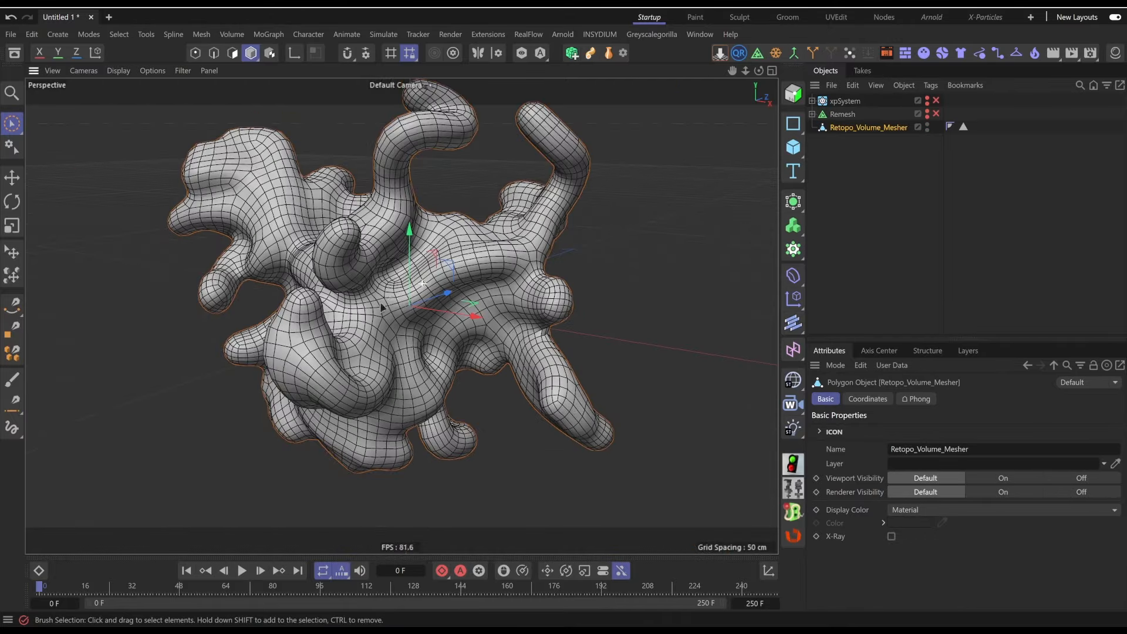
alt+drag(382, 306, 569, 256)
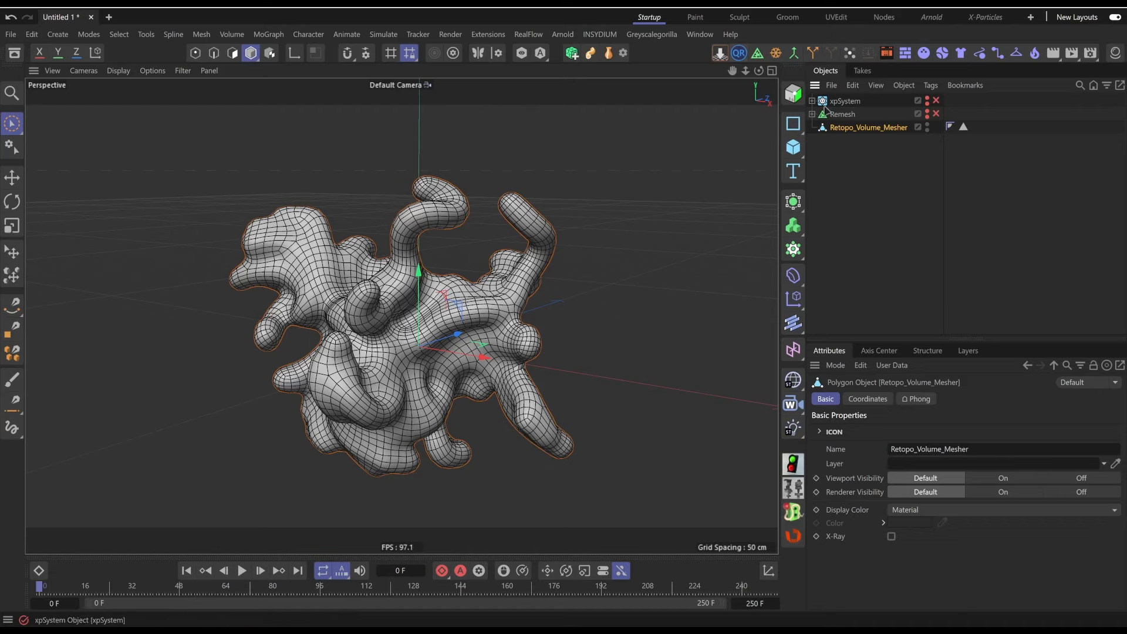
- Select all polygons of Retopo_Volume_Mesher and triangulate them
click(841, 115)
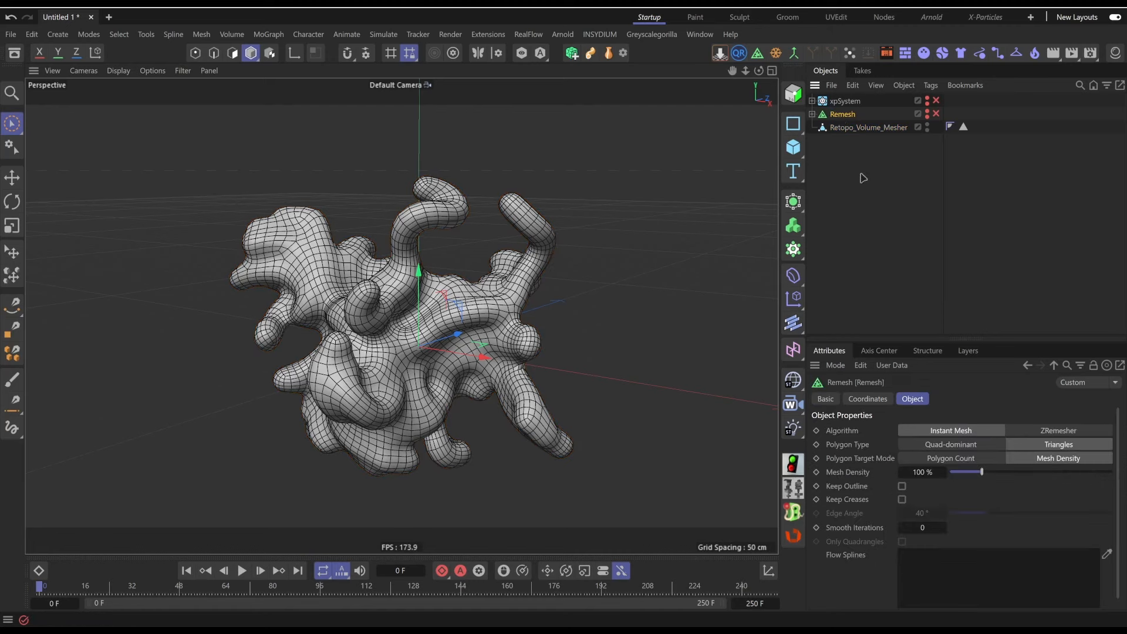
click(851, 128)
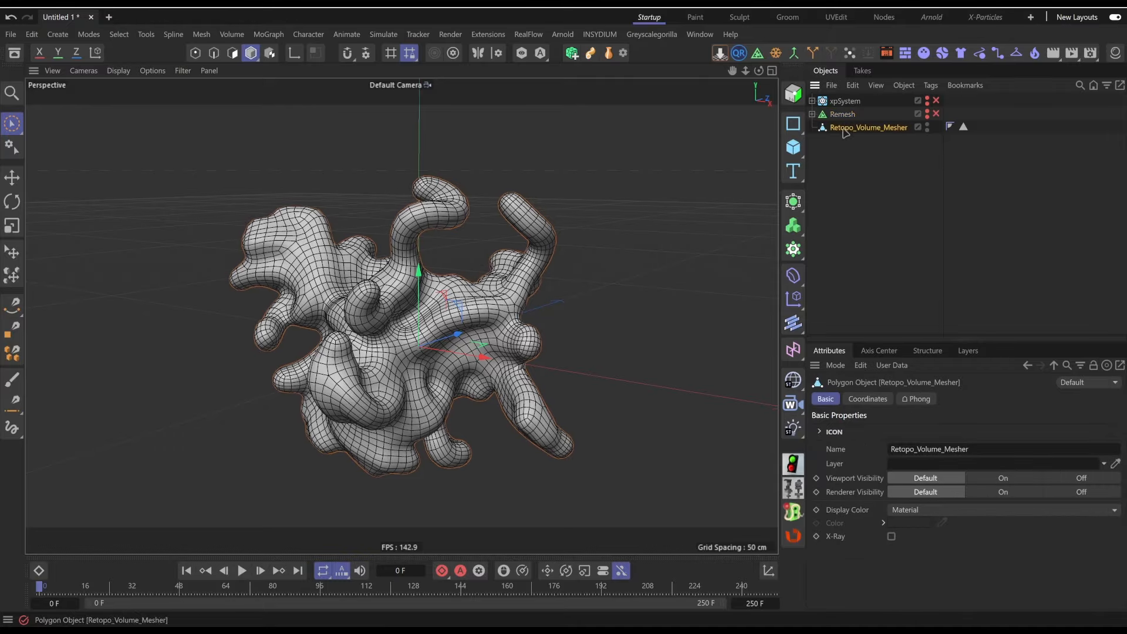
alt+drag(463, 347, 588, 229)
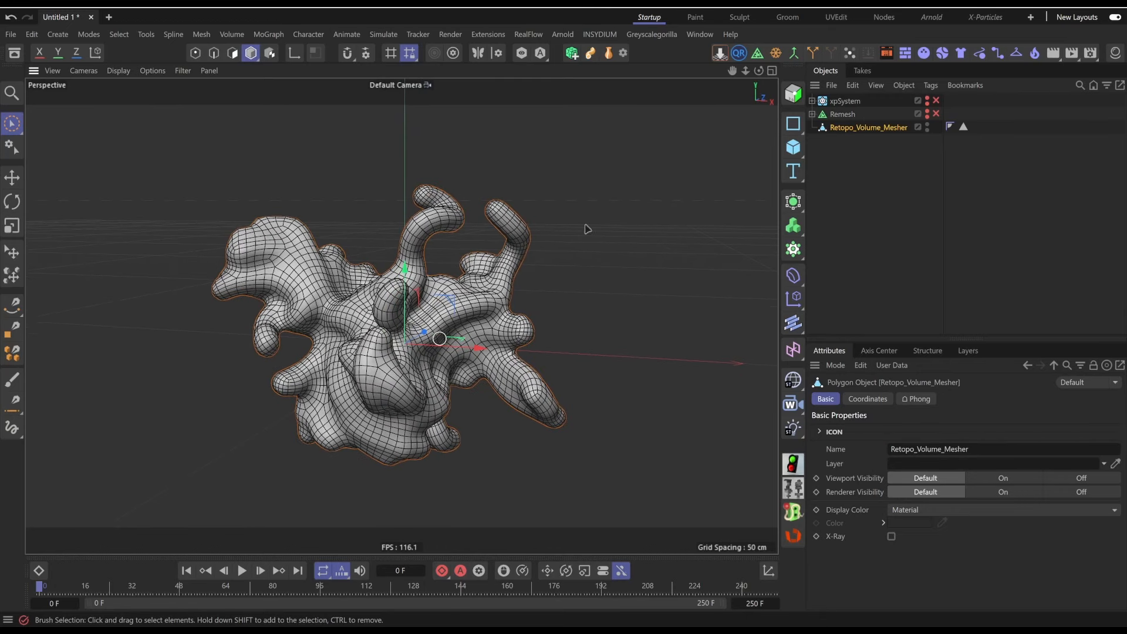
click(233, 54)
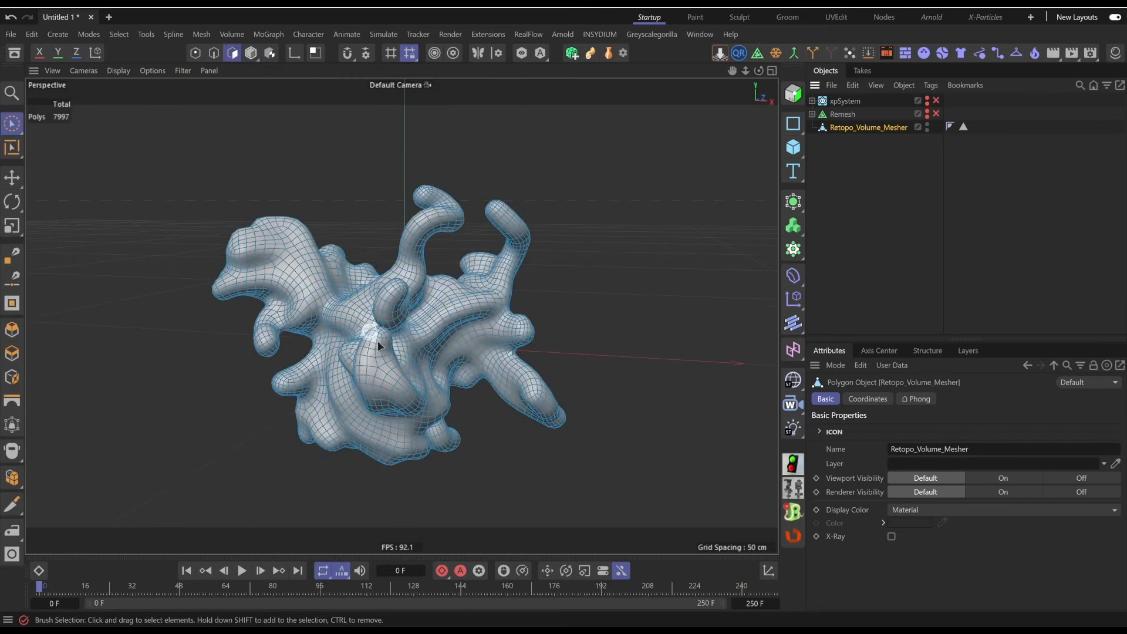
key(ctrl+a)
right_click(386, 347)
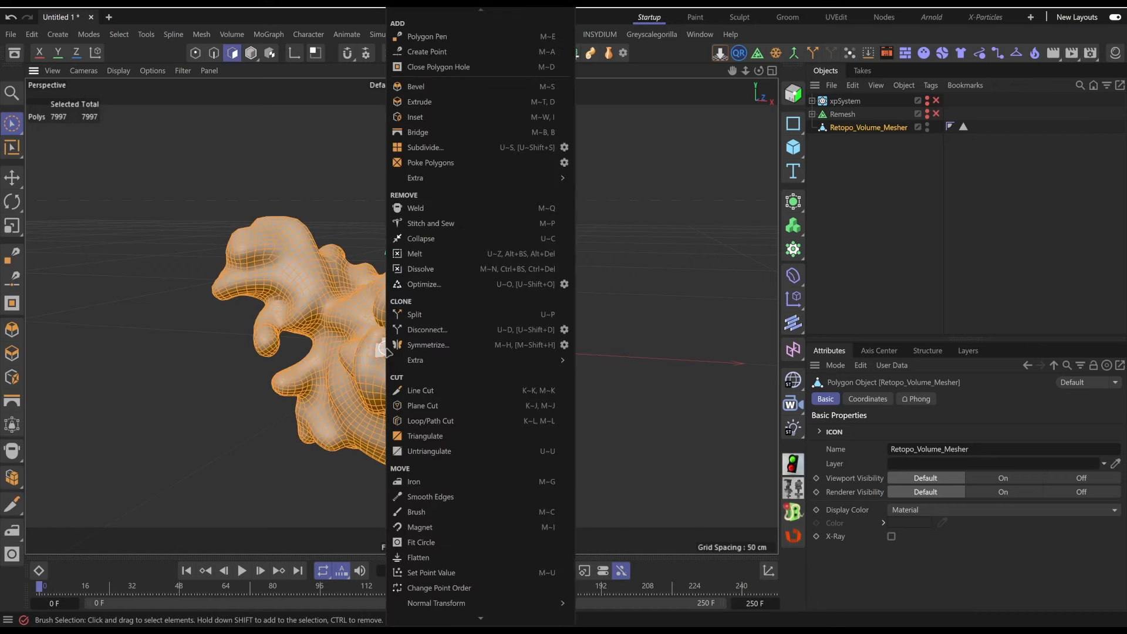
click(436, 438)
click(558, 326)
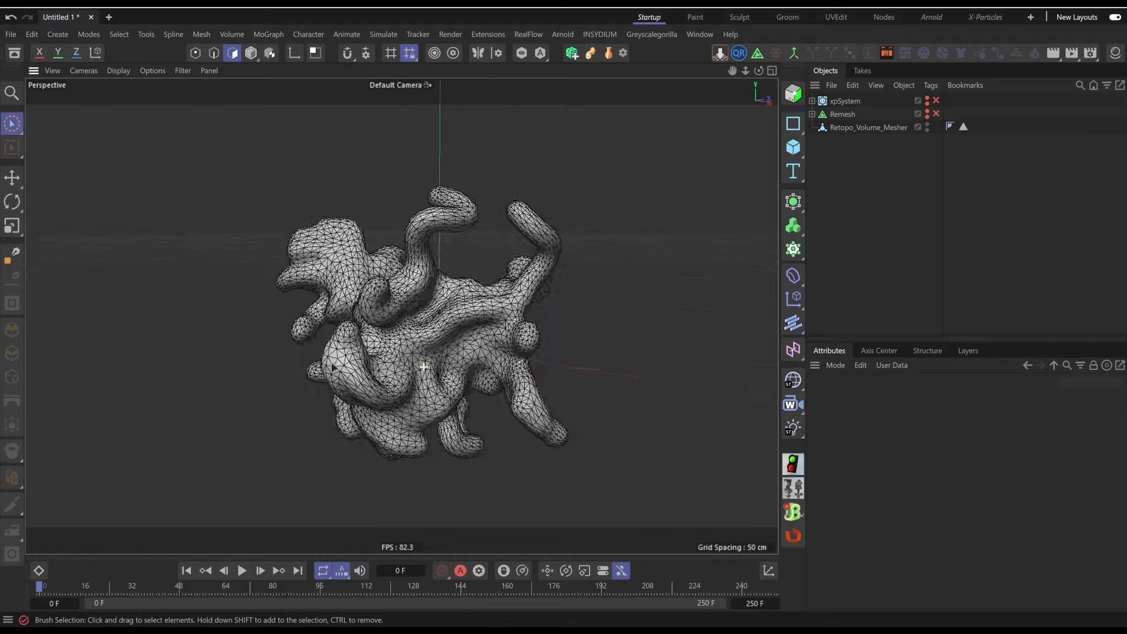
- Examine the triangulated Retopo_Volume_Mesher from all sides, including its back
alt+drag(333, 368, 743, 317)
alt+right_drag(587, 300, 728, 275)
alt+drag(564, 307, 593, 311)
alt+right_drag(593, 311, 414, 376)
alt+middle_drag(414, 376, 409, 338)
alt+drag(409, 338, 434, 347)
alt+middle_drag(435, 347, 421, 354)
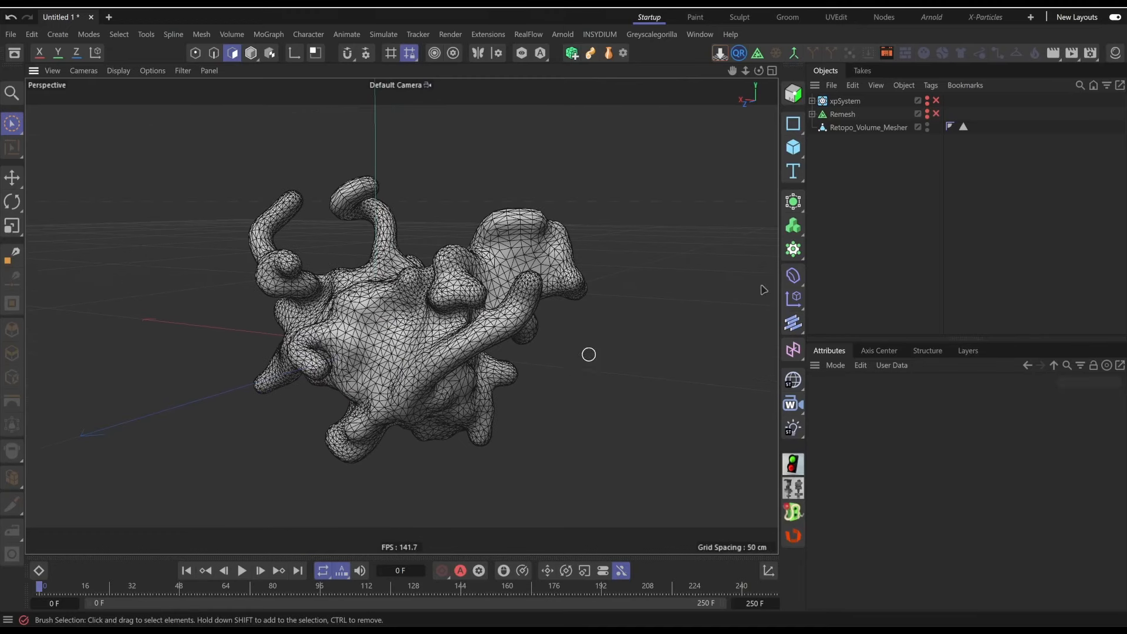
- Rename the Retopo_Volume_Mesher object to organic_mesh and switch from Polygons to Model mode
double_click(875, 129)
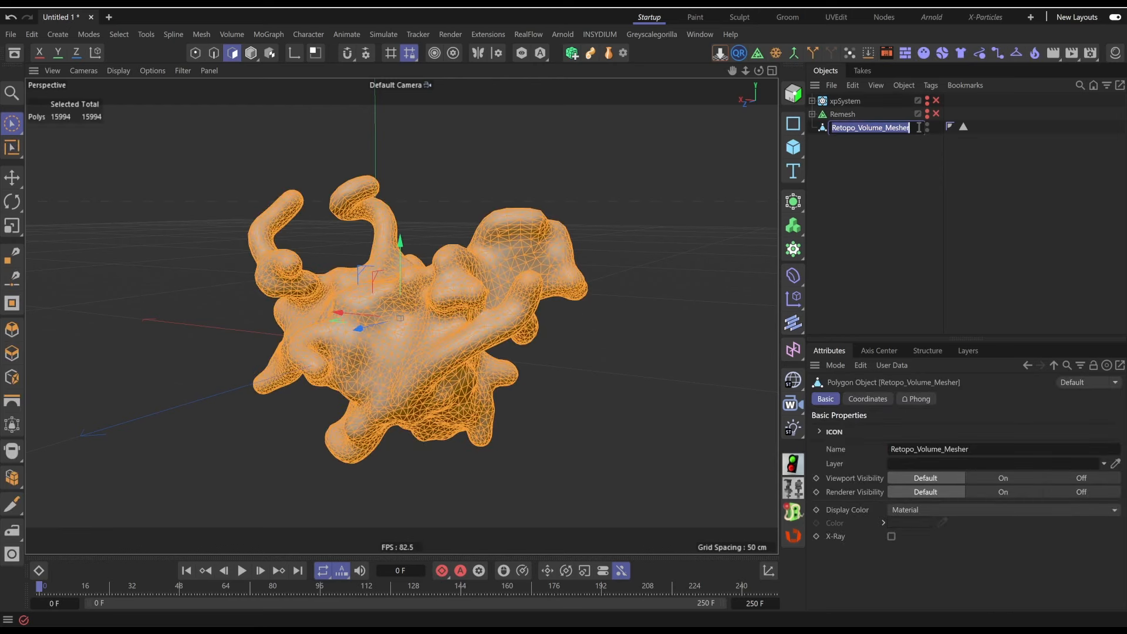
text(c_mesh)
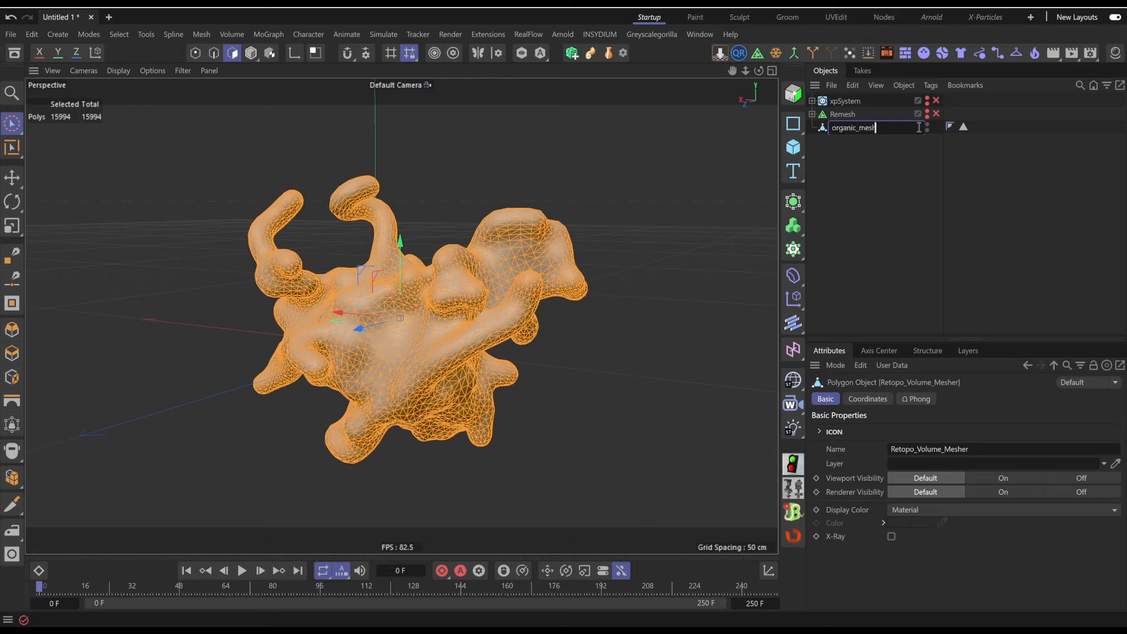
key(Return)
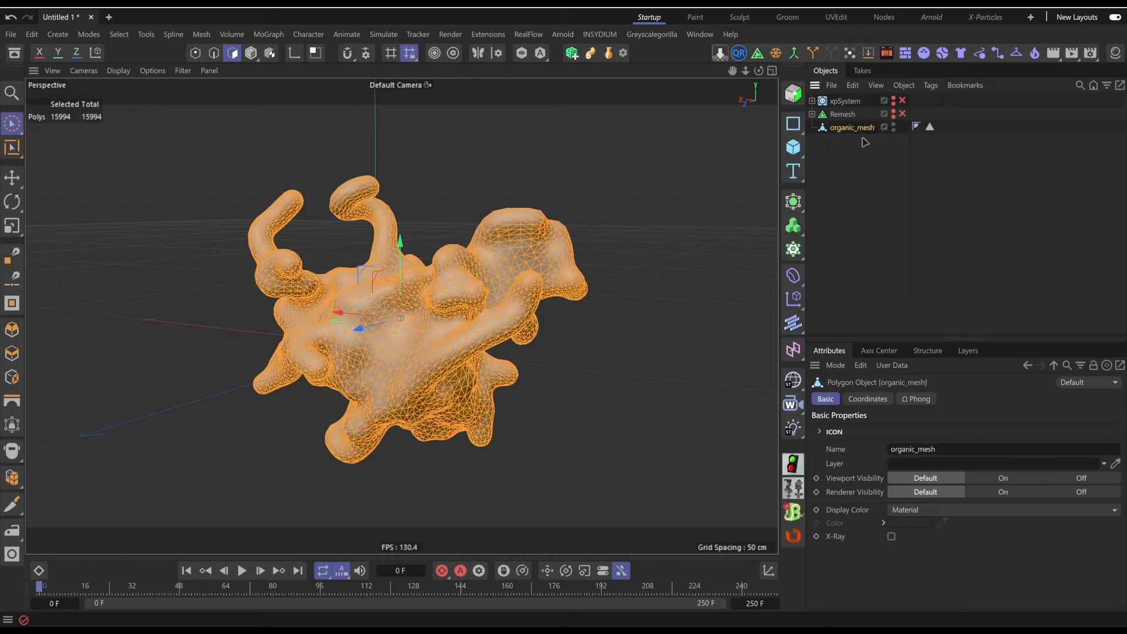
alt+drag(403, 315, 373, 311)
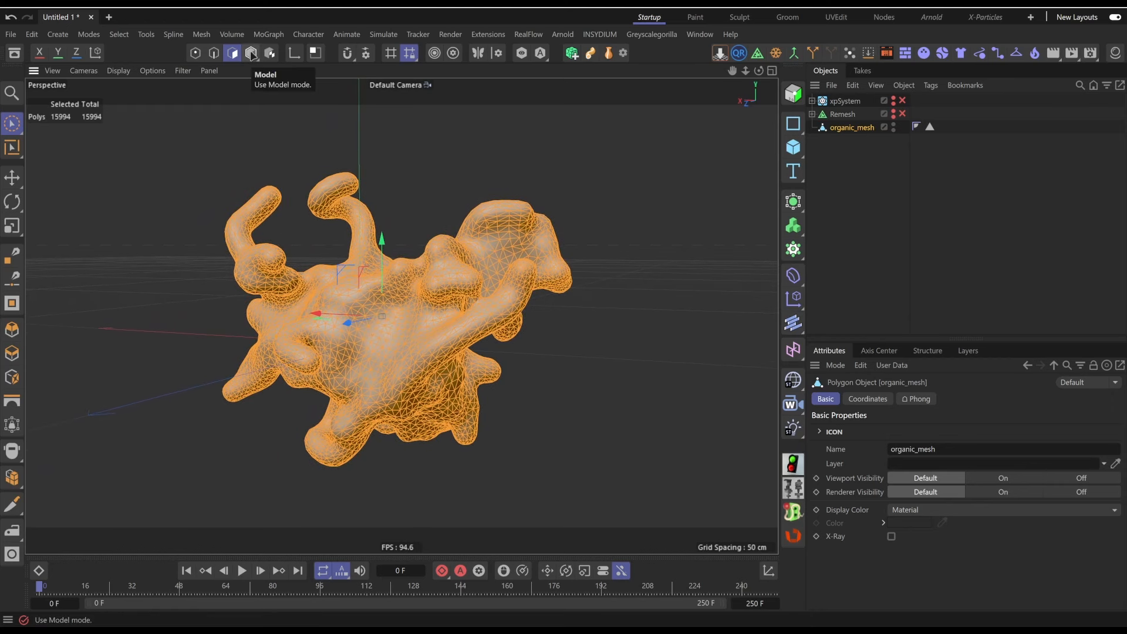
click(251, 53)
alt+drag(385, 304, 435, 310)
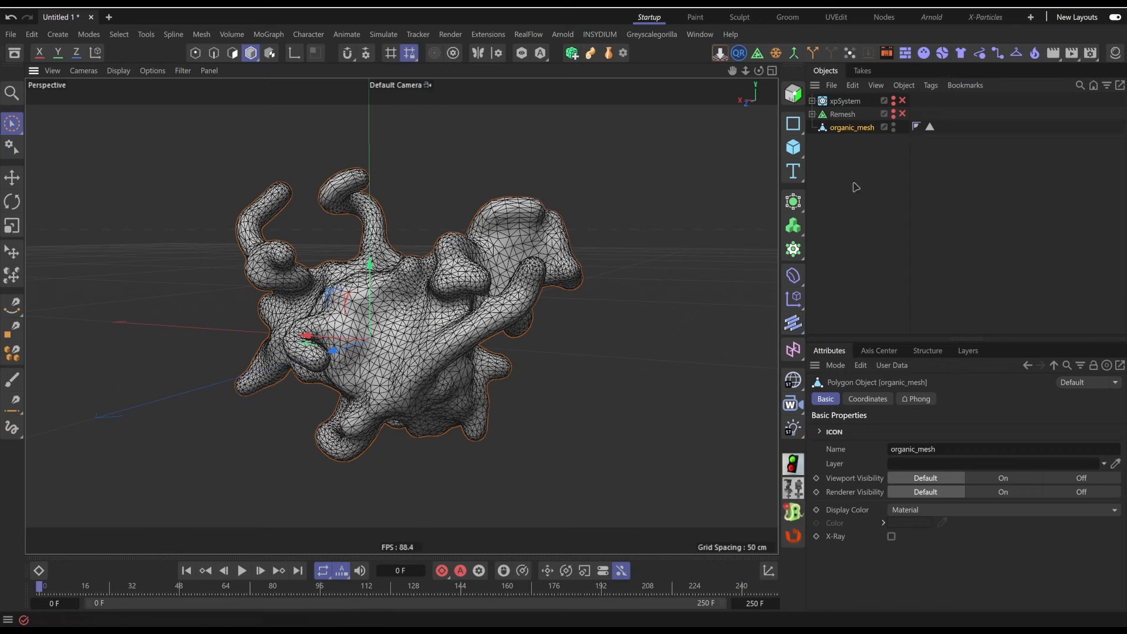
right_click(838, 134)
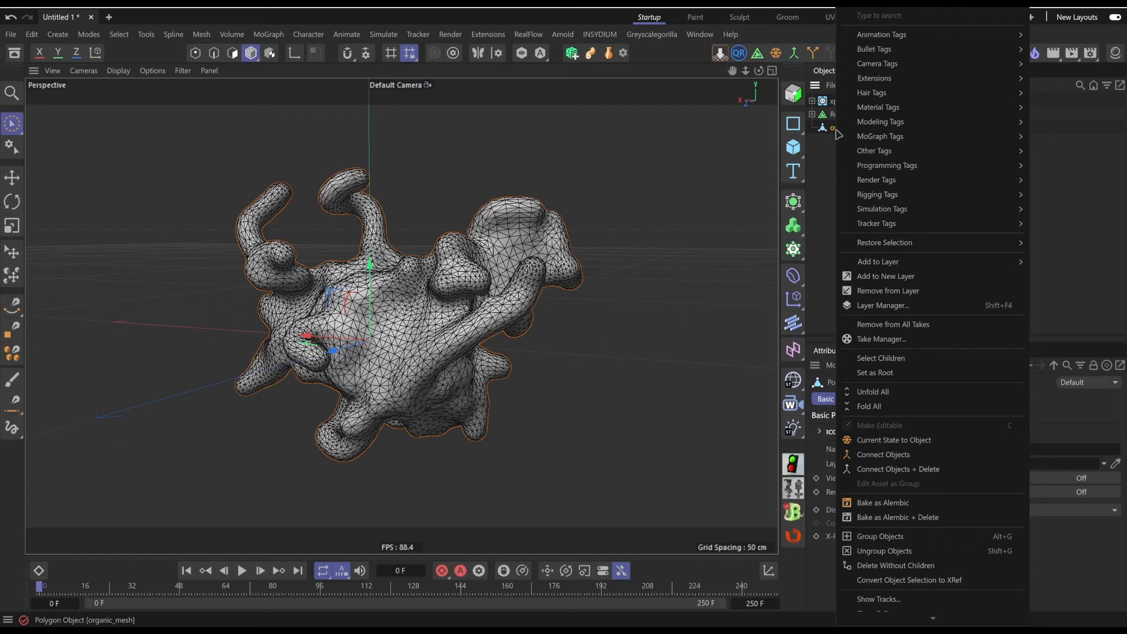
text(cloth)
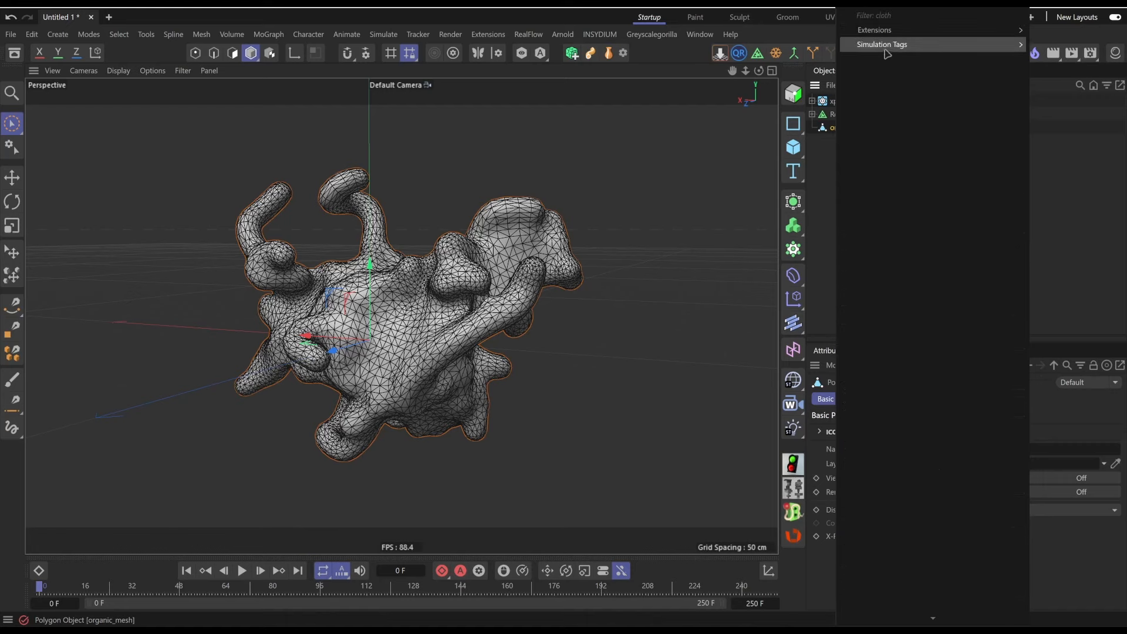
mouse_move(939, 44)
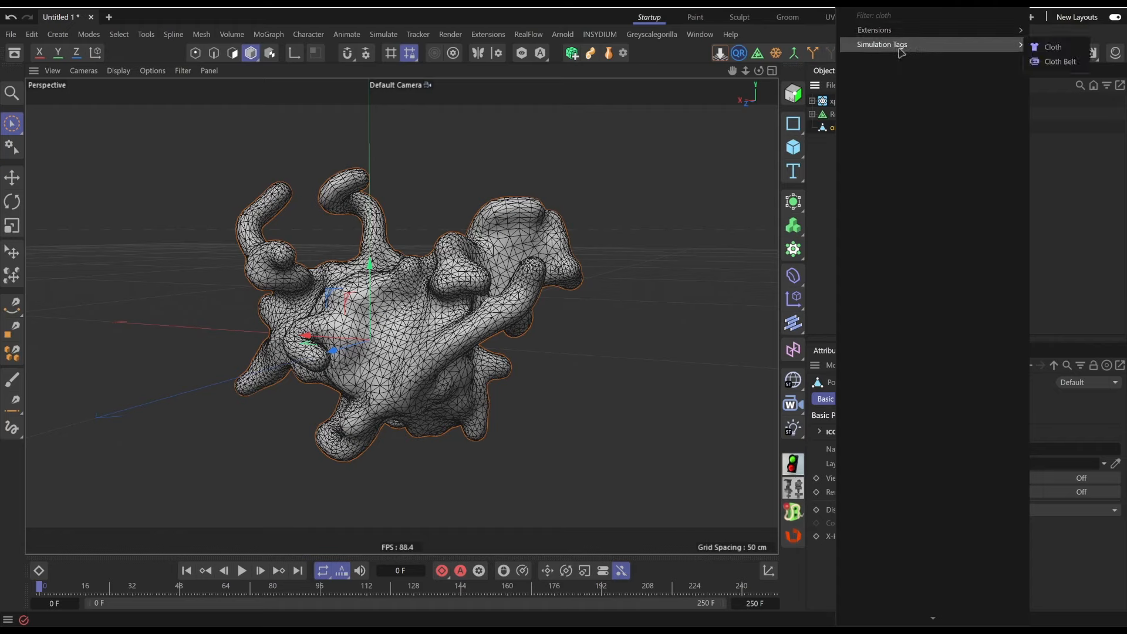
click(1057, 47)
key(Delete)
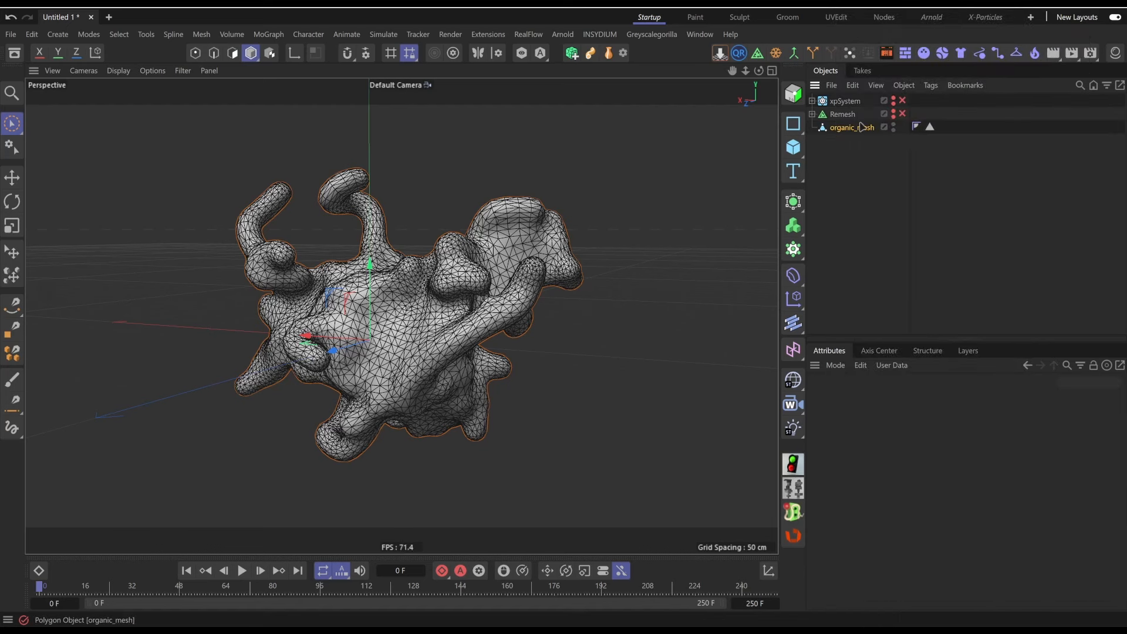
- Add a Cloth simulation tag to organic_mesh and show the tag's basic properties
right_click(848, 129)
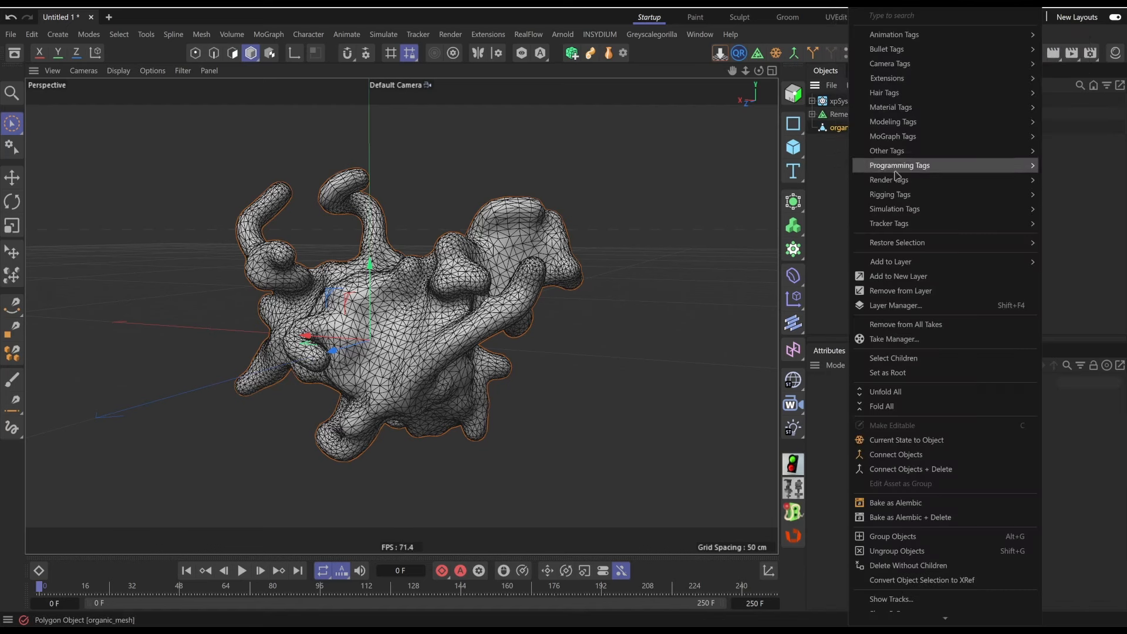
mouse_move(913, 213)
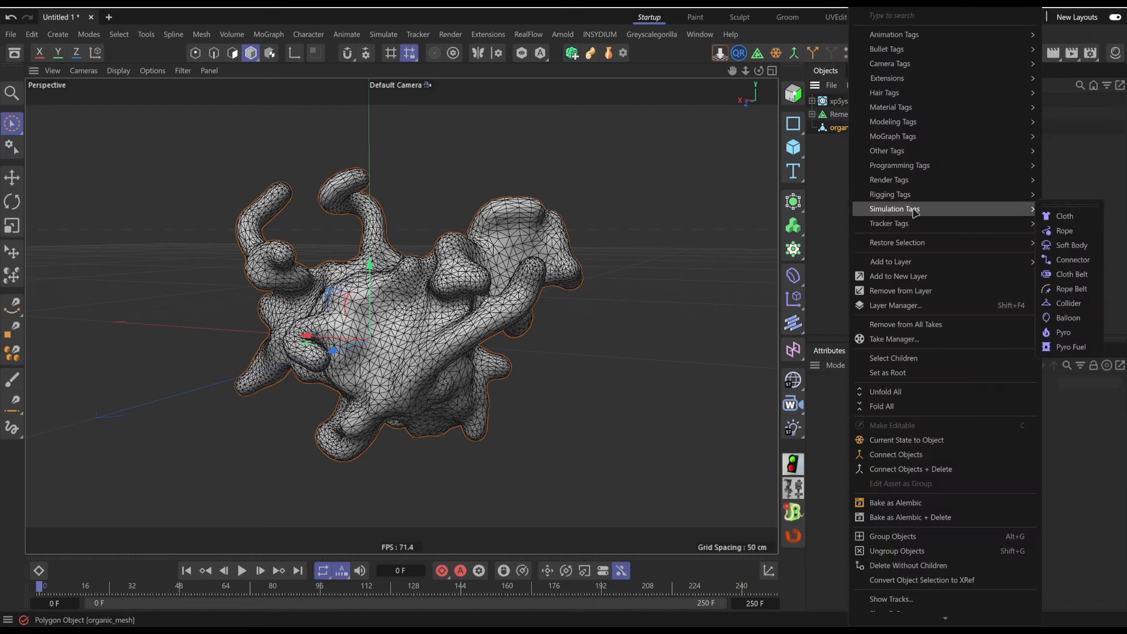
click(1064, 217)
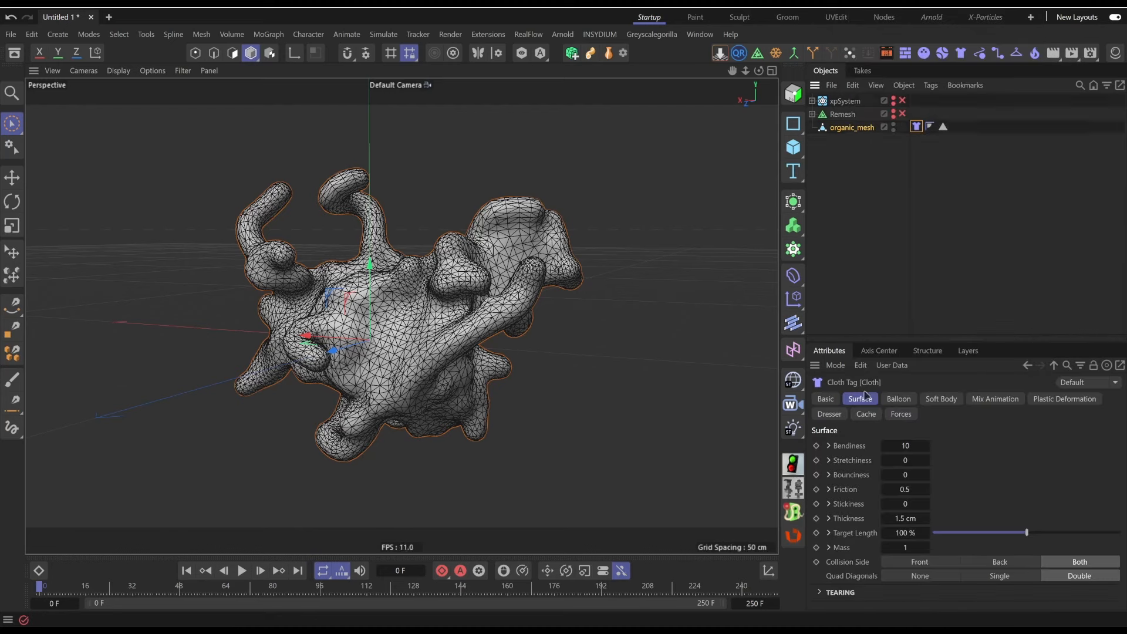
click(826, 400)
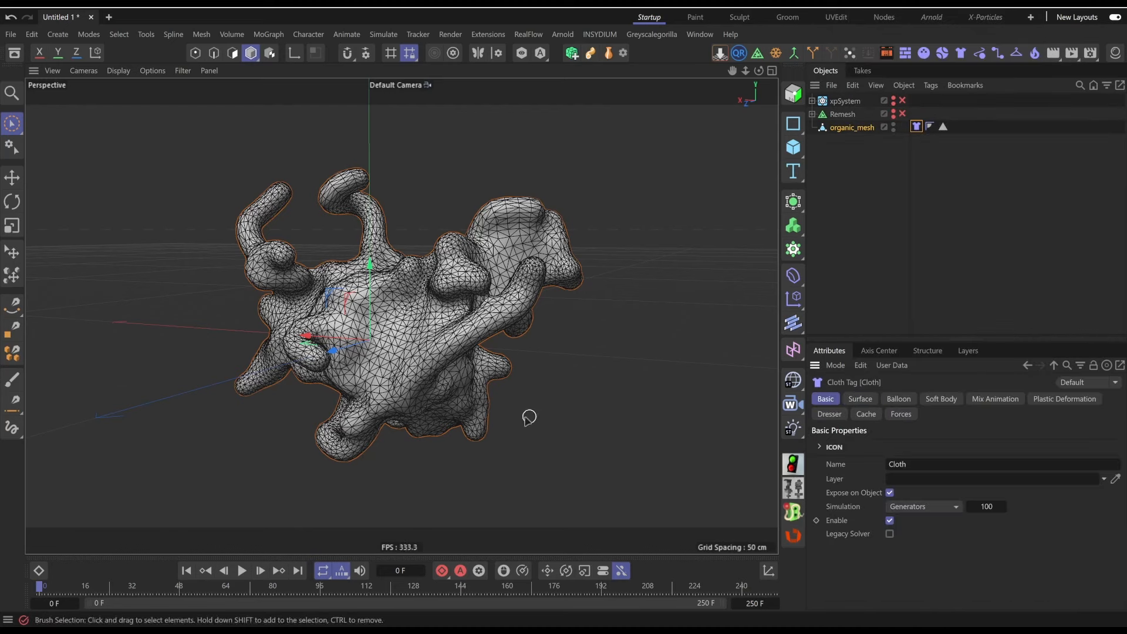
alt+middle_drag(396, 301, 402, 316)
alt+drag(370, 353, 391, 358)
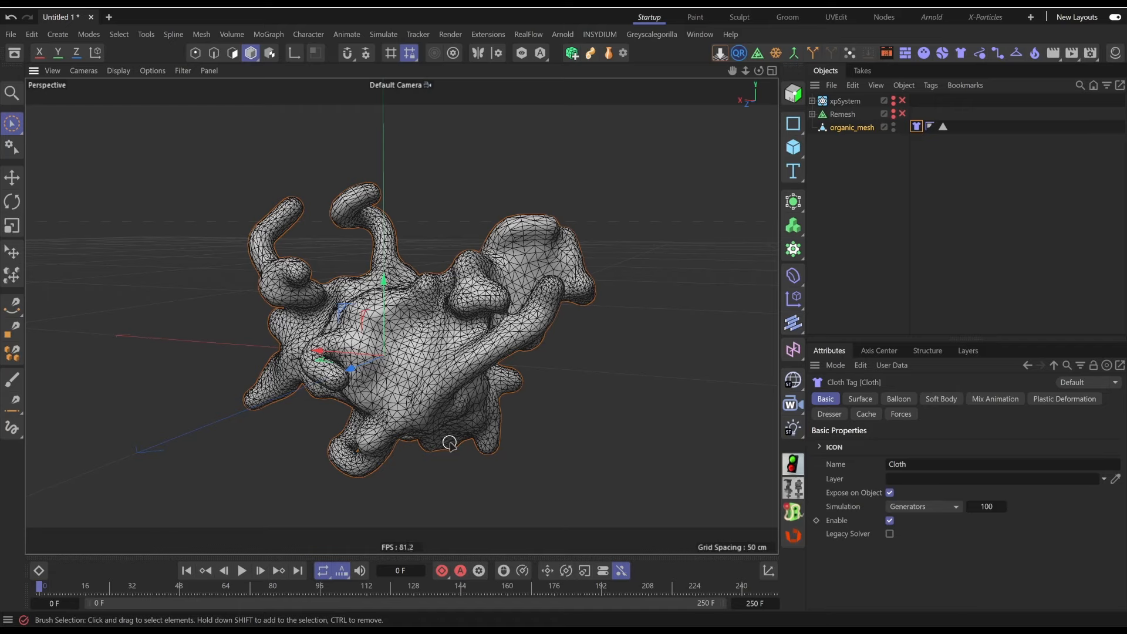
- Try the Cloth tag's Legacy Solver, review its Dresser and Cache settings, and restore the standard solver with the tag enabled
click(890, 533)
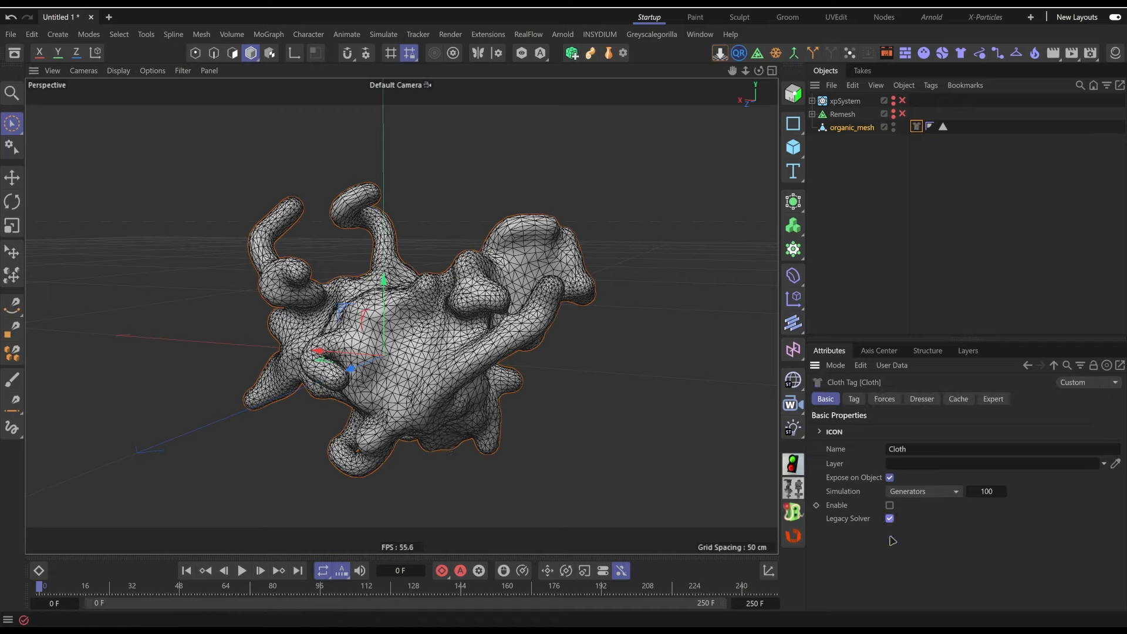
click(885, 400)
click(921, 399)
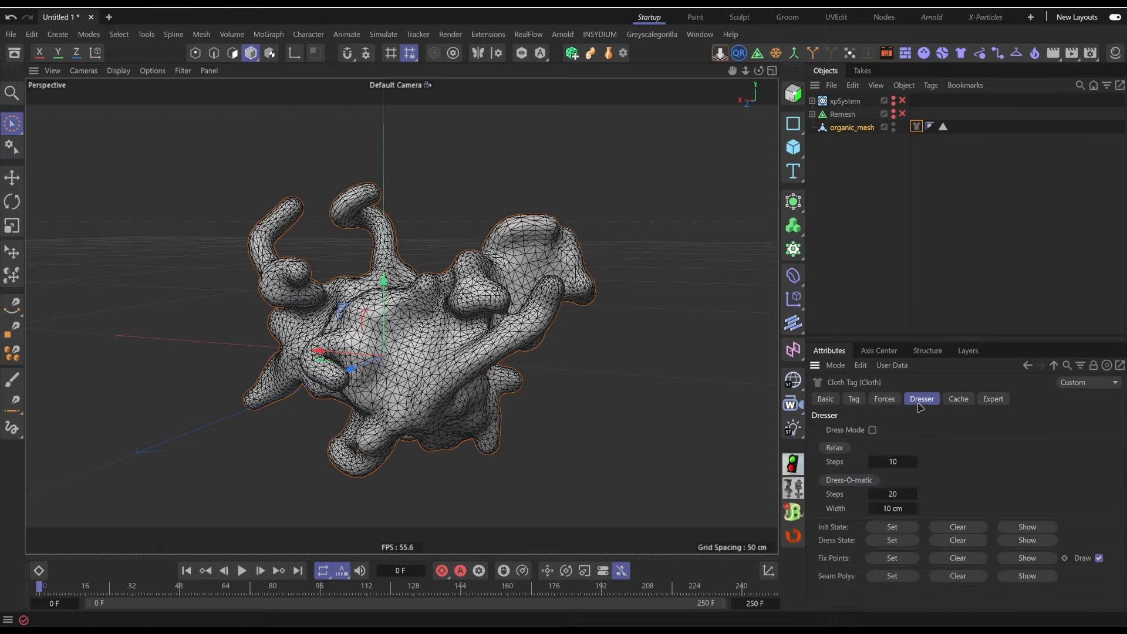
click(958, 399)
click(826, 400)
alt+drag(448, 346, 435, 286)
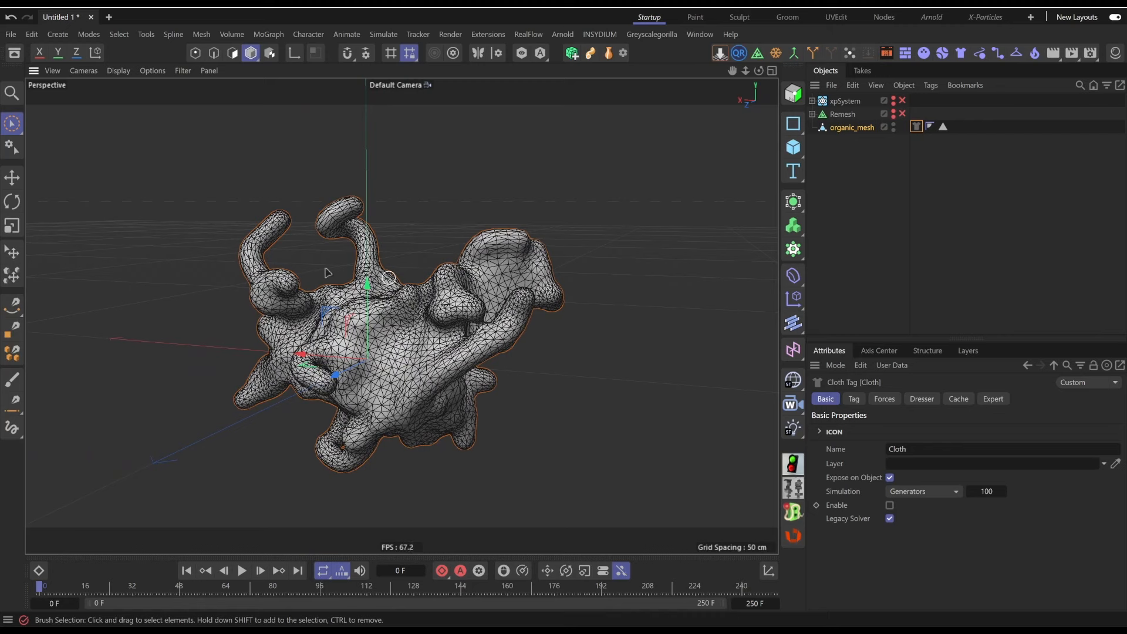
click(889, 519)
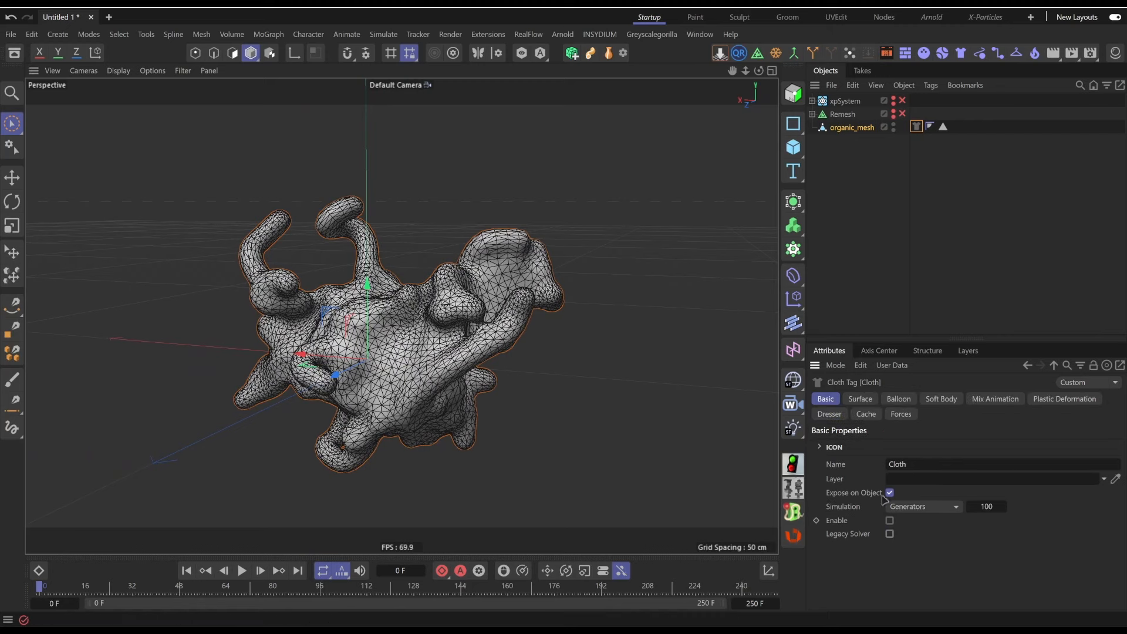
click(890, 521)
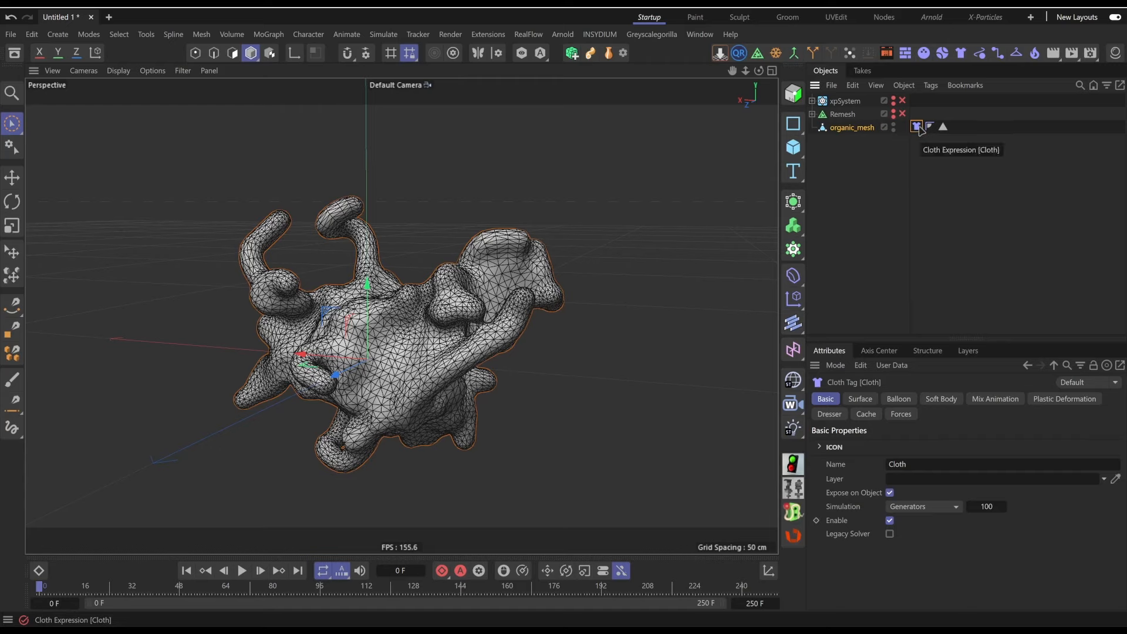
- Review the Cloth tag's Cache, Surface and Basic settings and the simulation tags available for organic_mesh
click(874, 415)
click(865, 402)
click(835, 401)
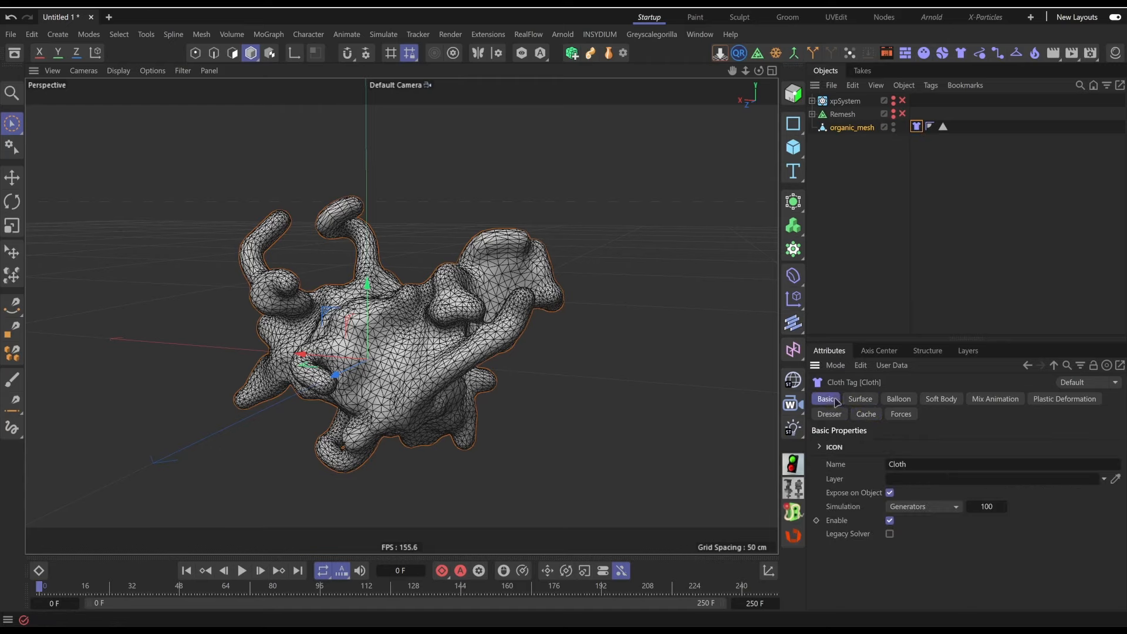
right_click(917, 130)
click(869, 180)
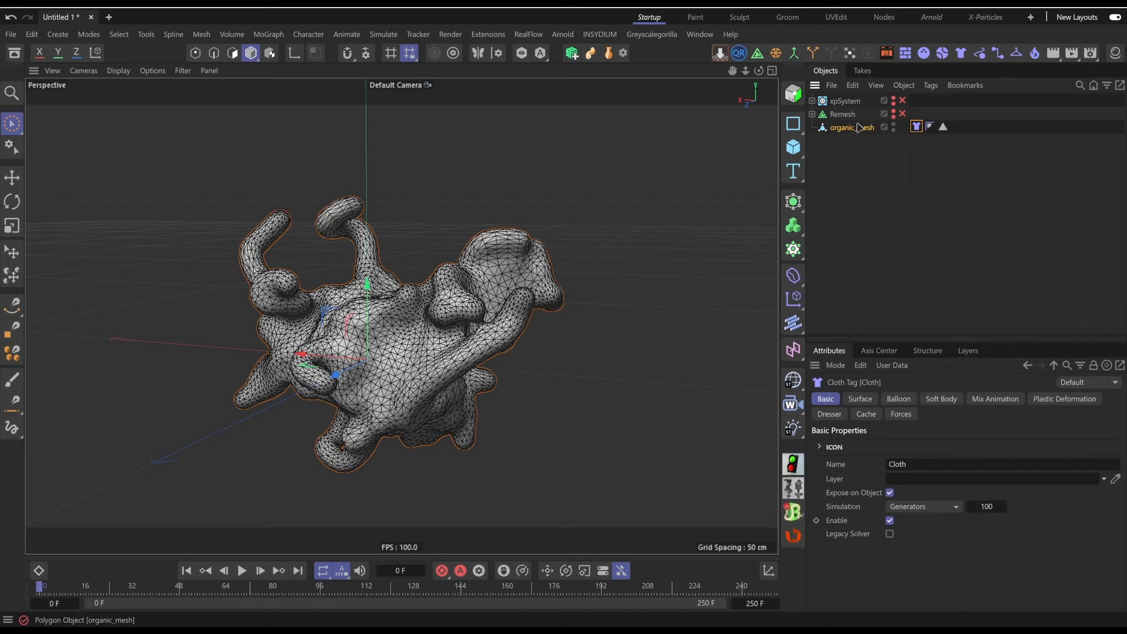
right_click(860, 127)
mouse_move(989, 211)
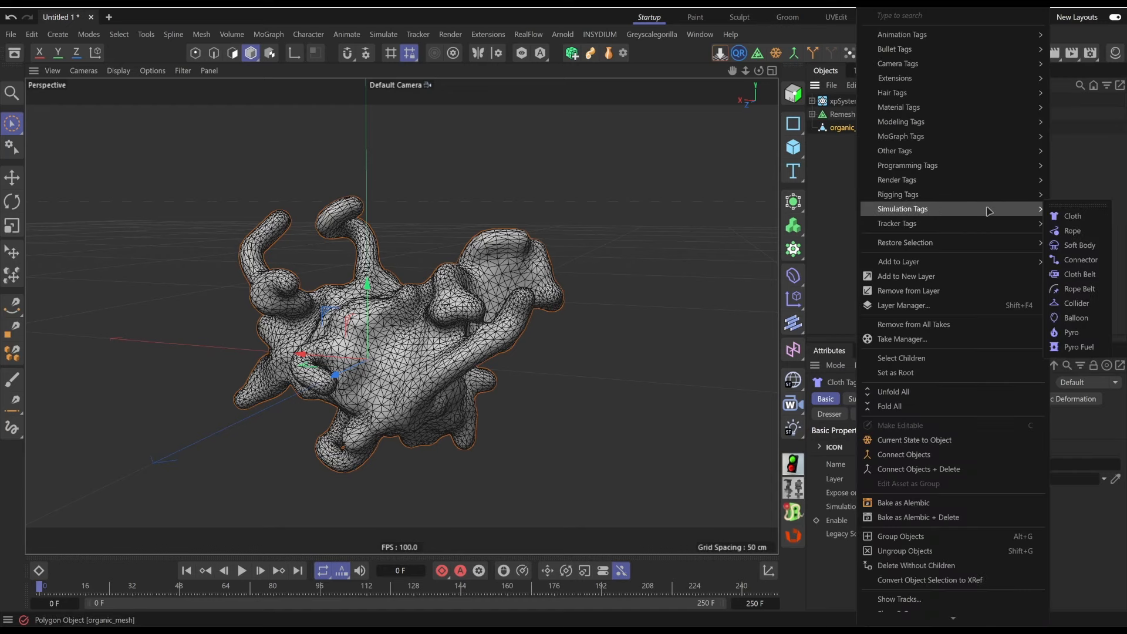
click(1091, 222)
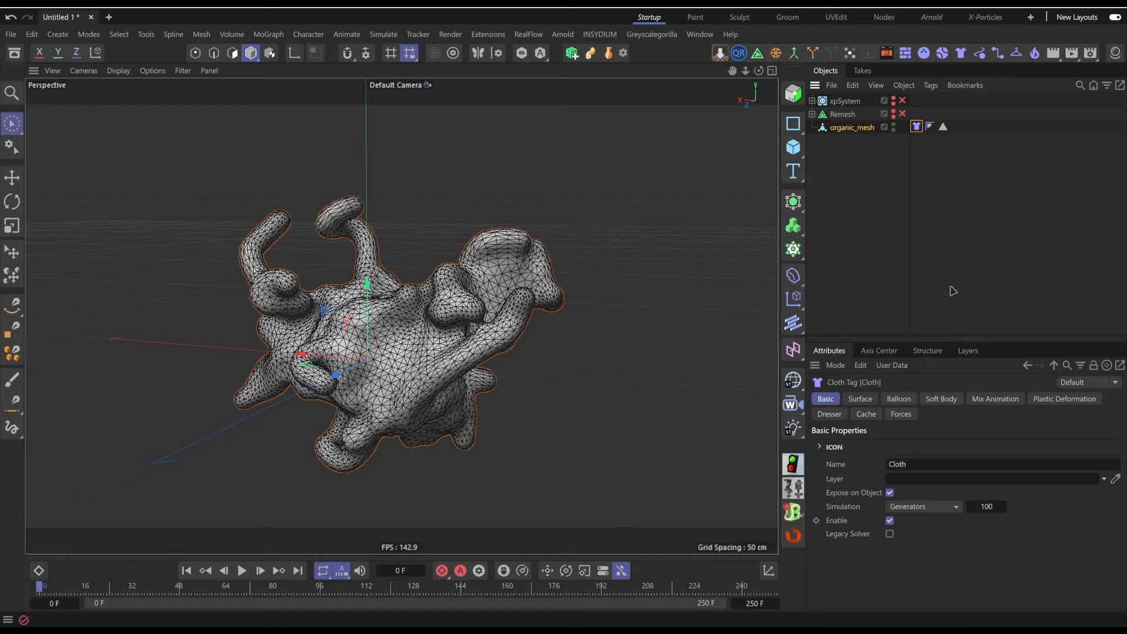
- Select organic_mesh's Cloth tag, play the simulation to test the mesh's motion, and return to the first frame
alt+middle_drag(395, 410, 398, 403)
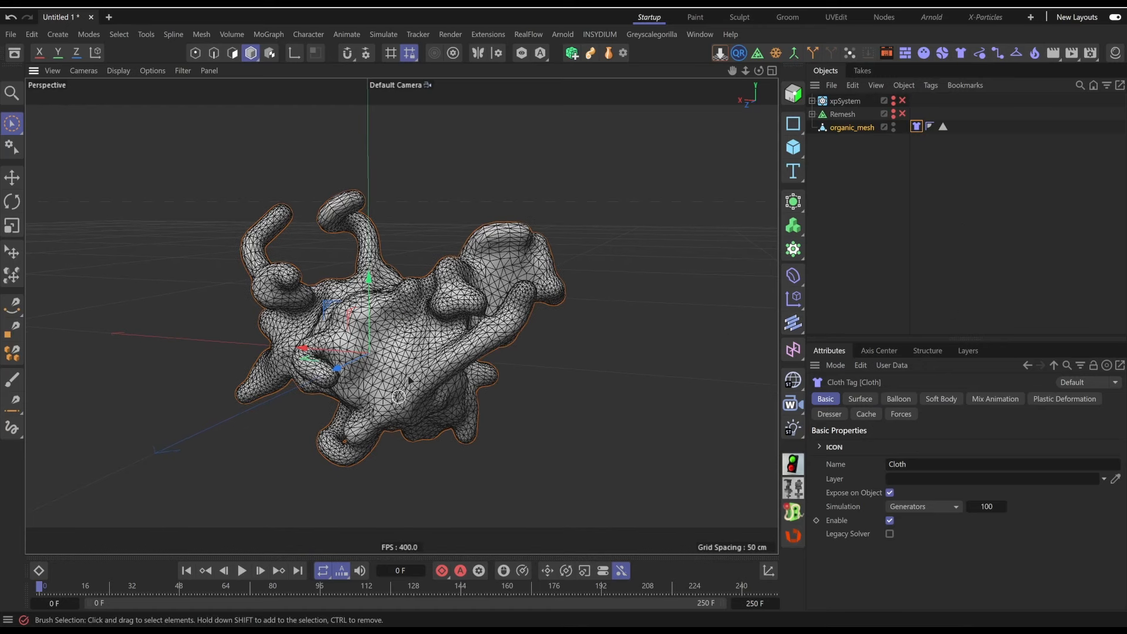
alt+drag(409, 380, 408, 376)
click(880, 244)
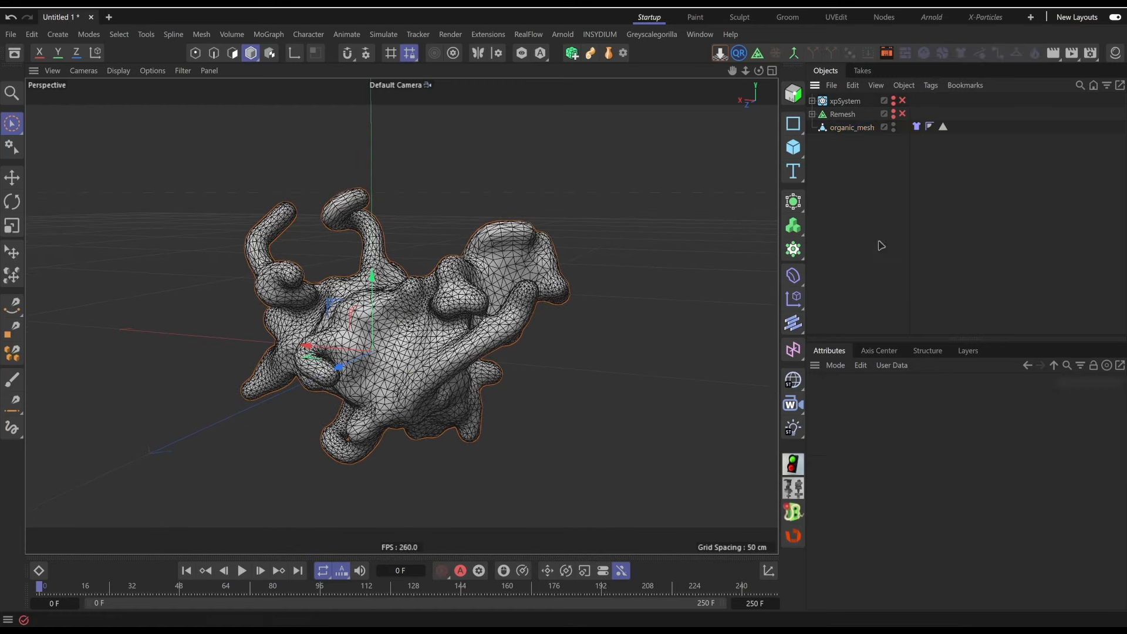
click(917, 126)
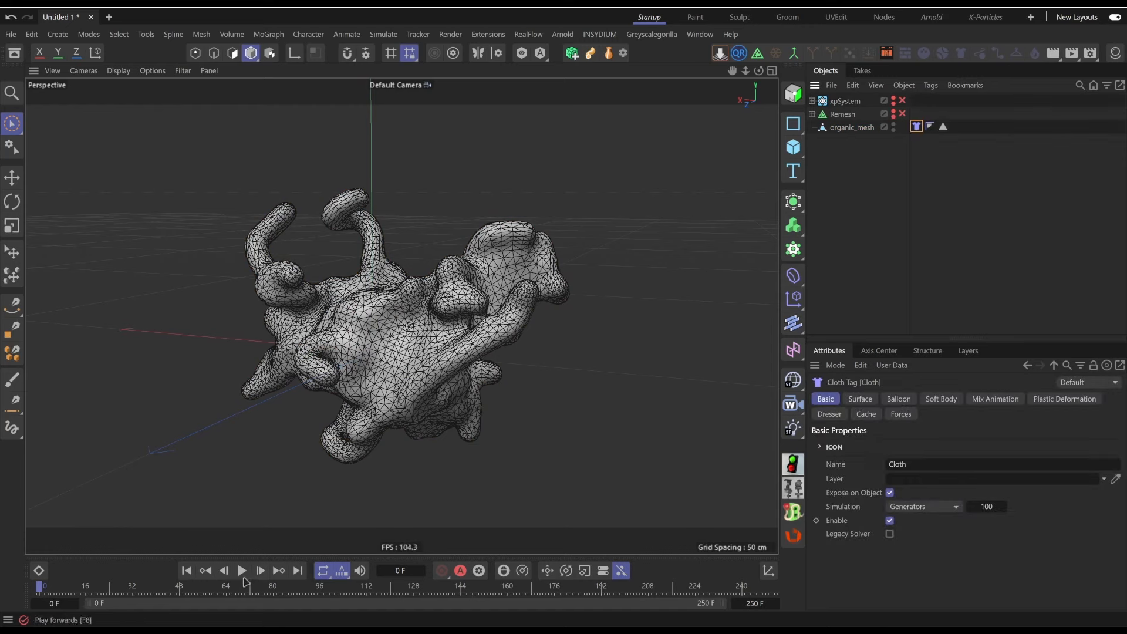
click(241, 572)
click(224, 574)
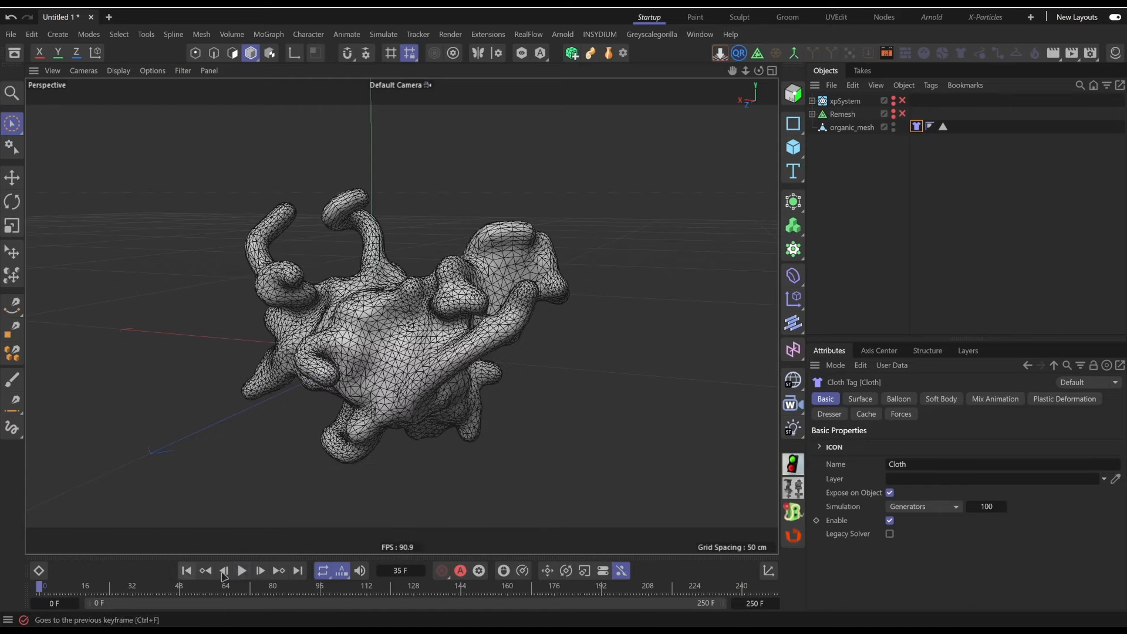
click(241, 572)
click(241, 573)
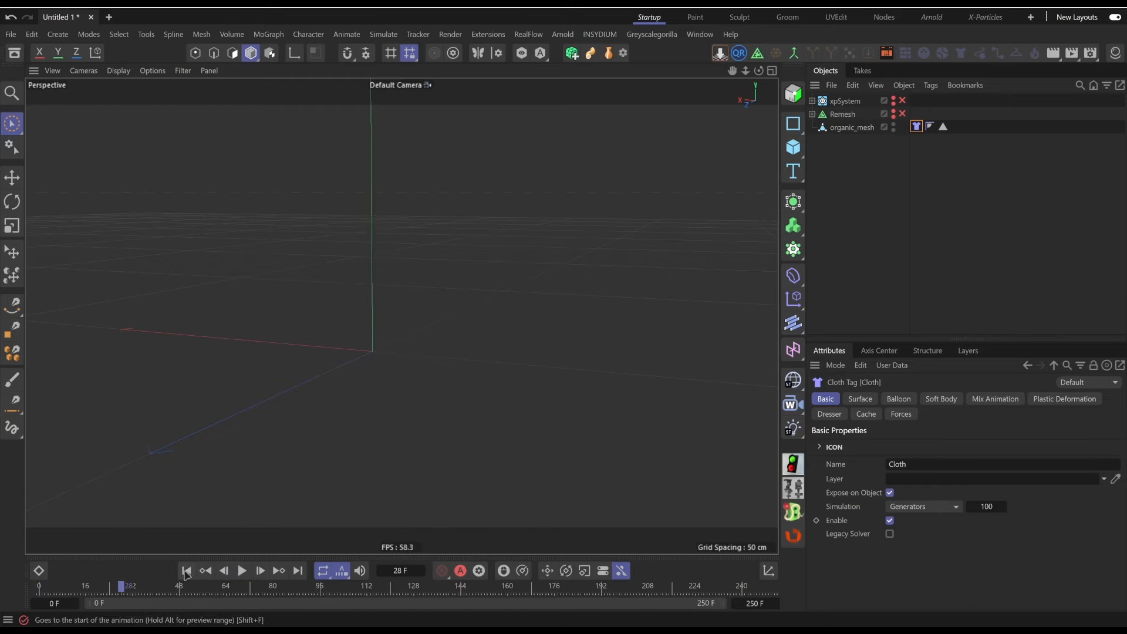
click(186, 570)
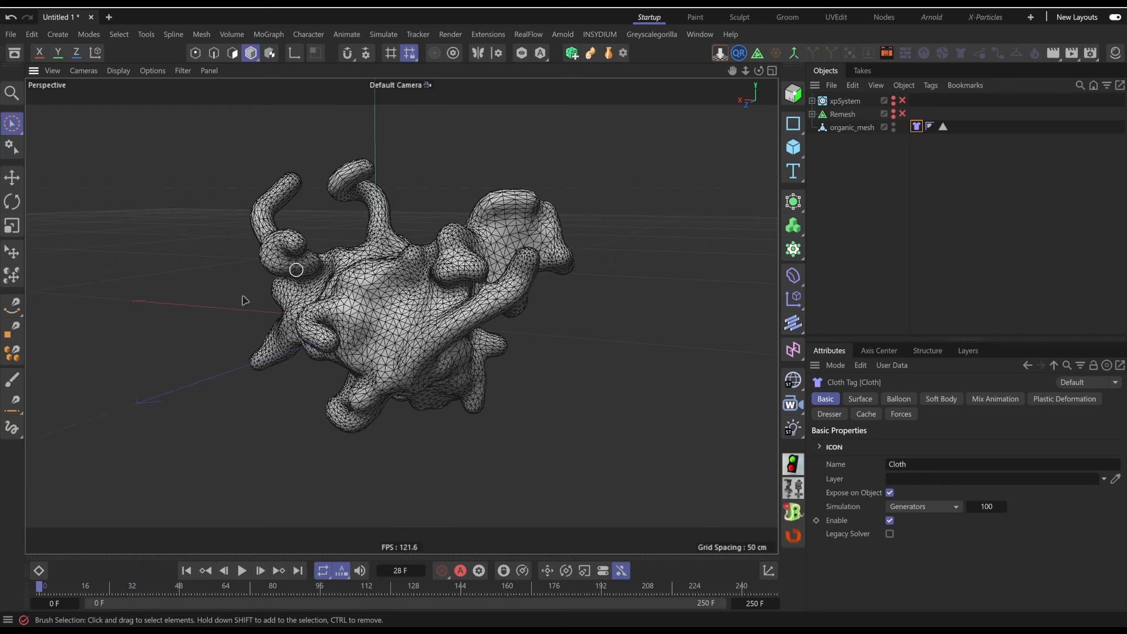
- Open the project settings and review the Simulation section's substeps, iterations, damping and collision options
alt+middle_drag(444, 344, 437, 355)
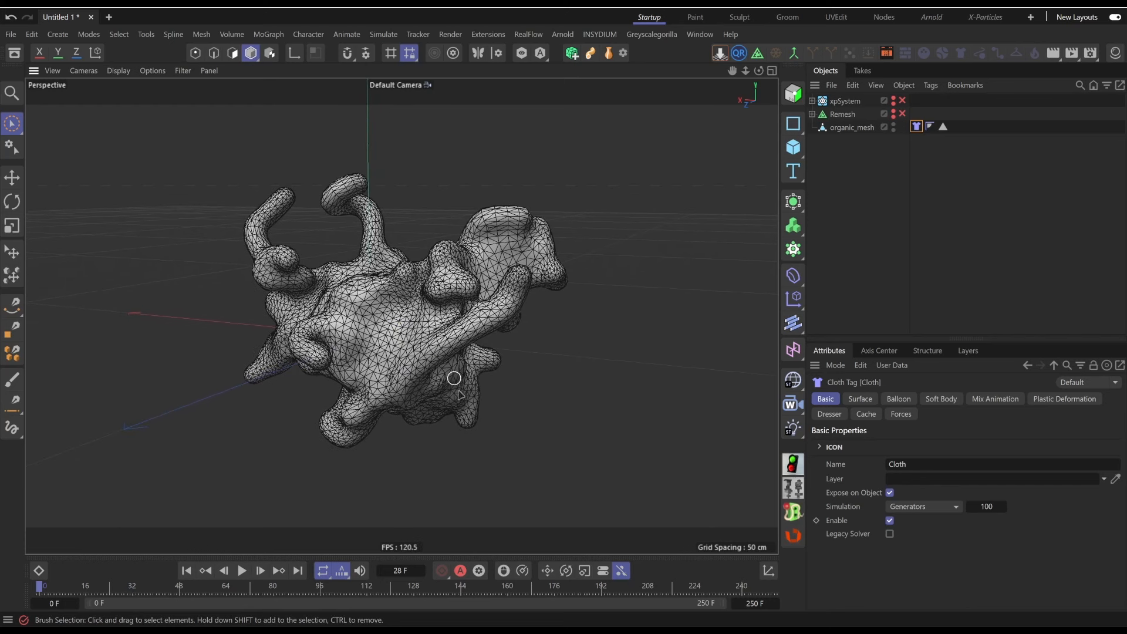
alt+drag(439, 368, 524, 252)
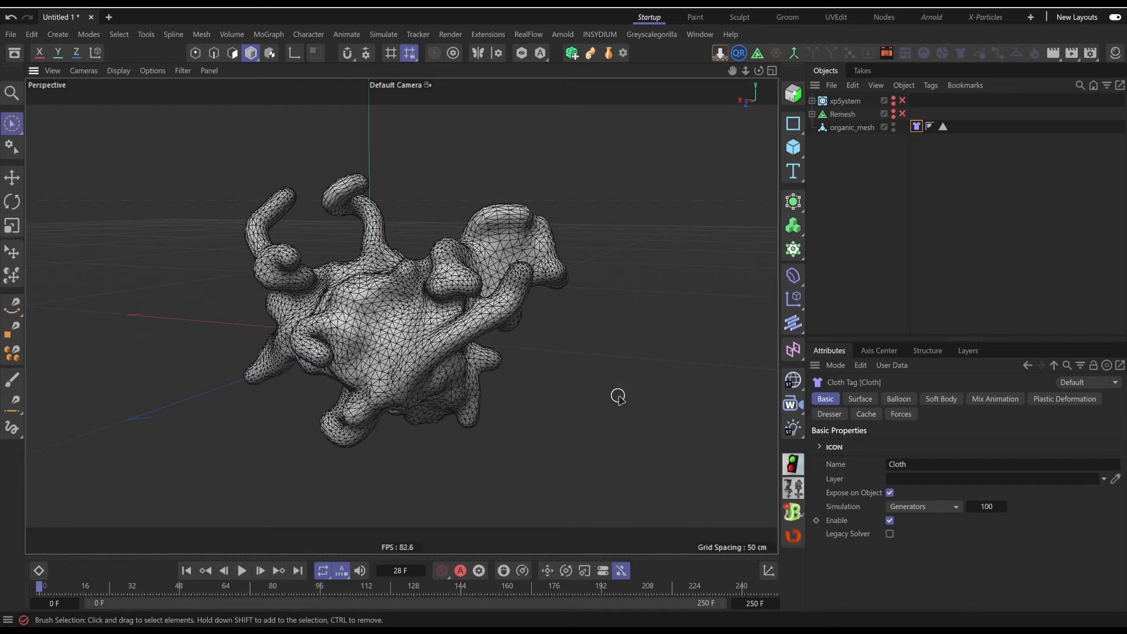
key(ctrl+d)
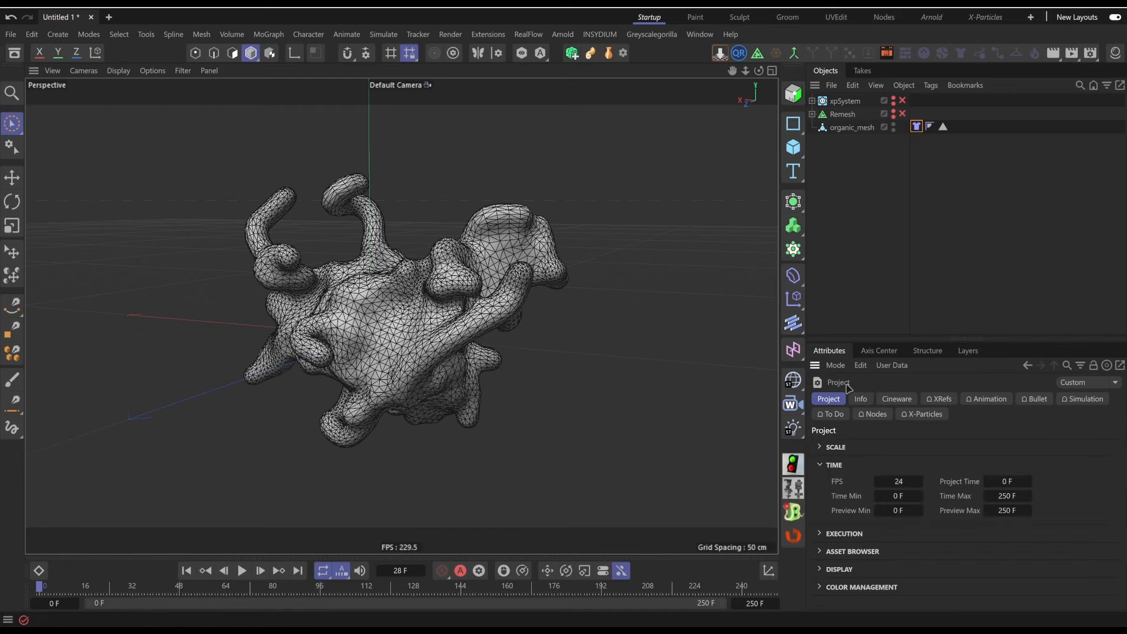
click(11, 35)
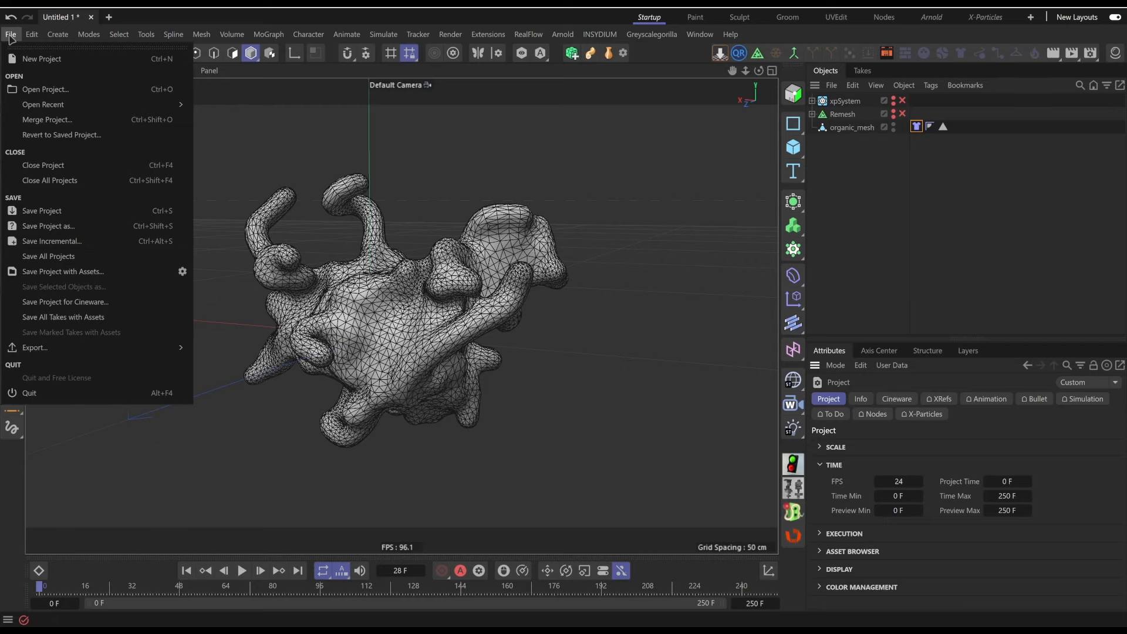
mouse_move(31, 37)
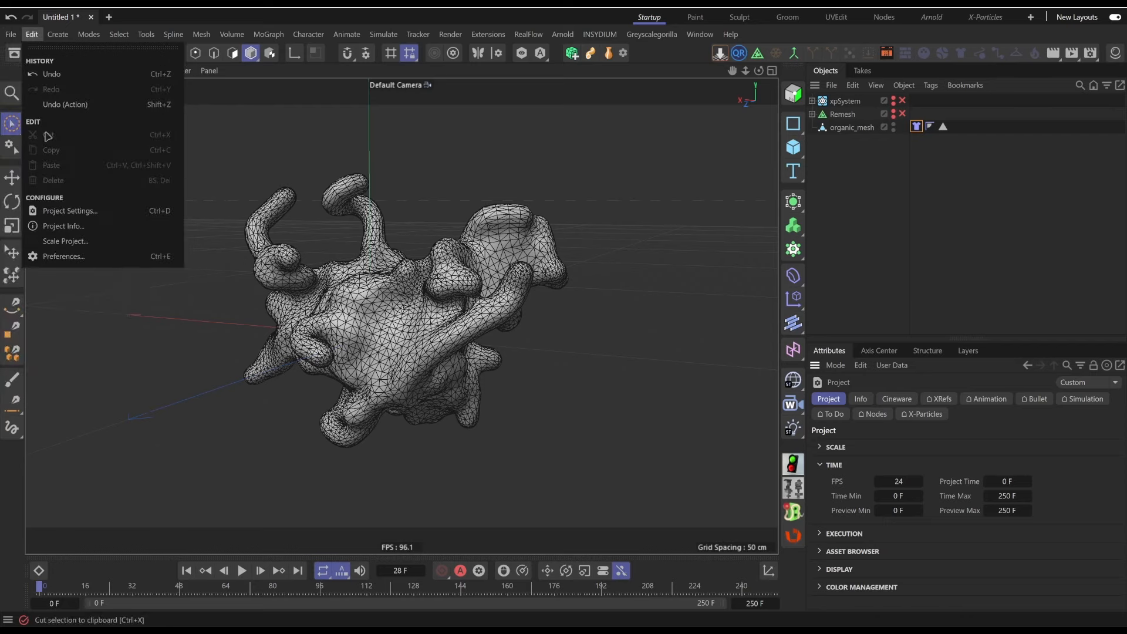
click(67, 213)
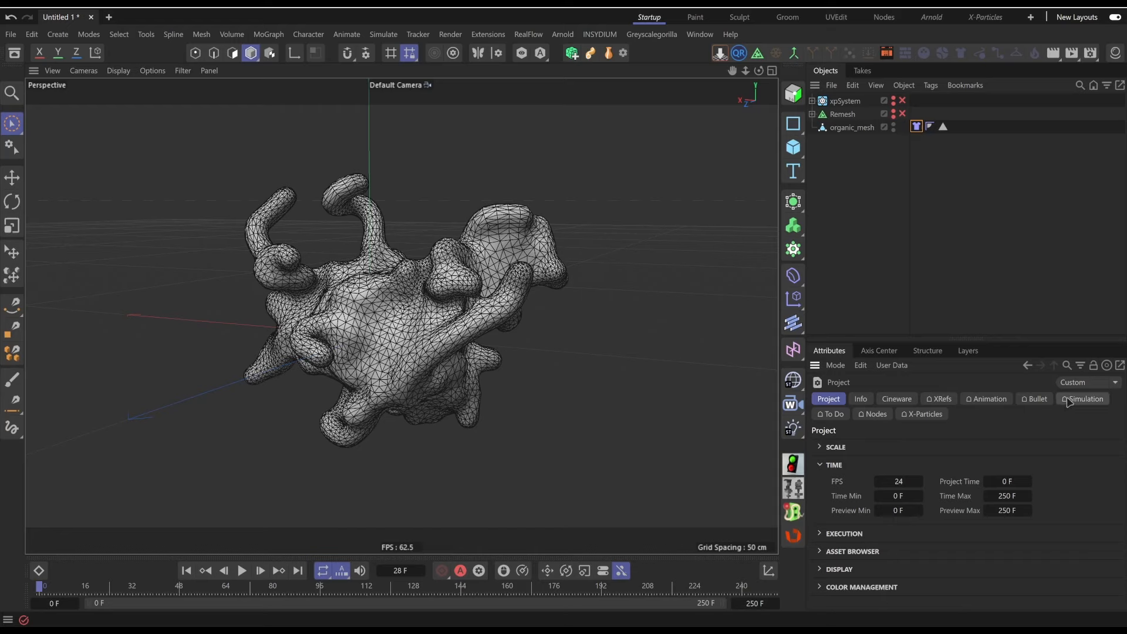
click(1084, 400)
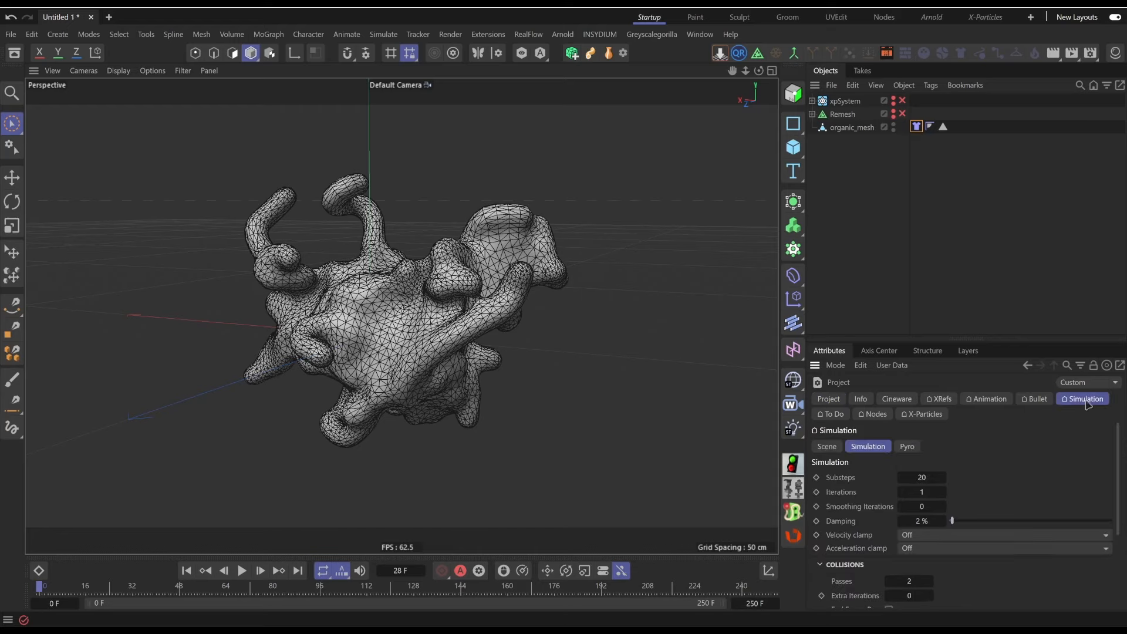
scroll(857, 516, down, 3)
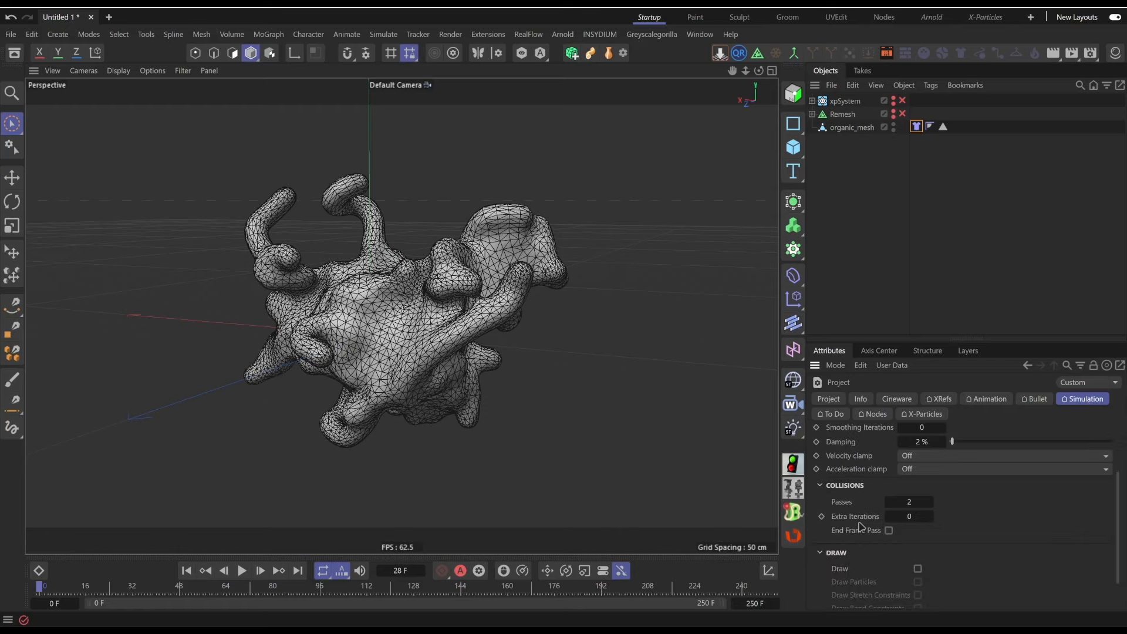
scroll(860, 533, up, 3)
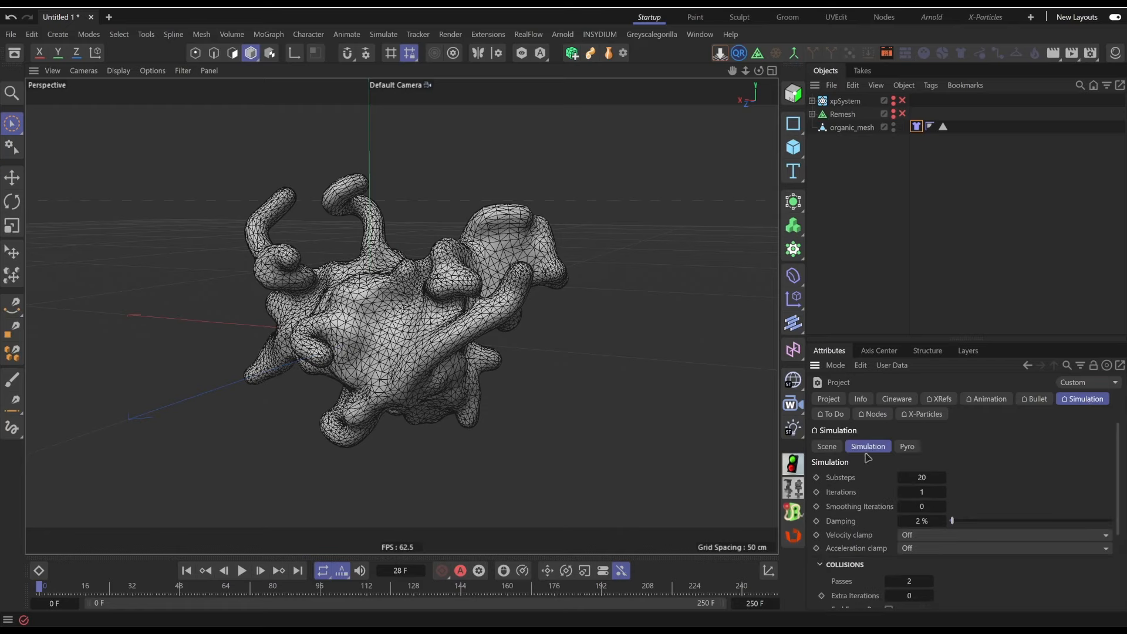
- Set the gravity of the project's simulation scene to 0 cm and review the other Scene settings
click(827, 447)
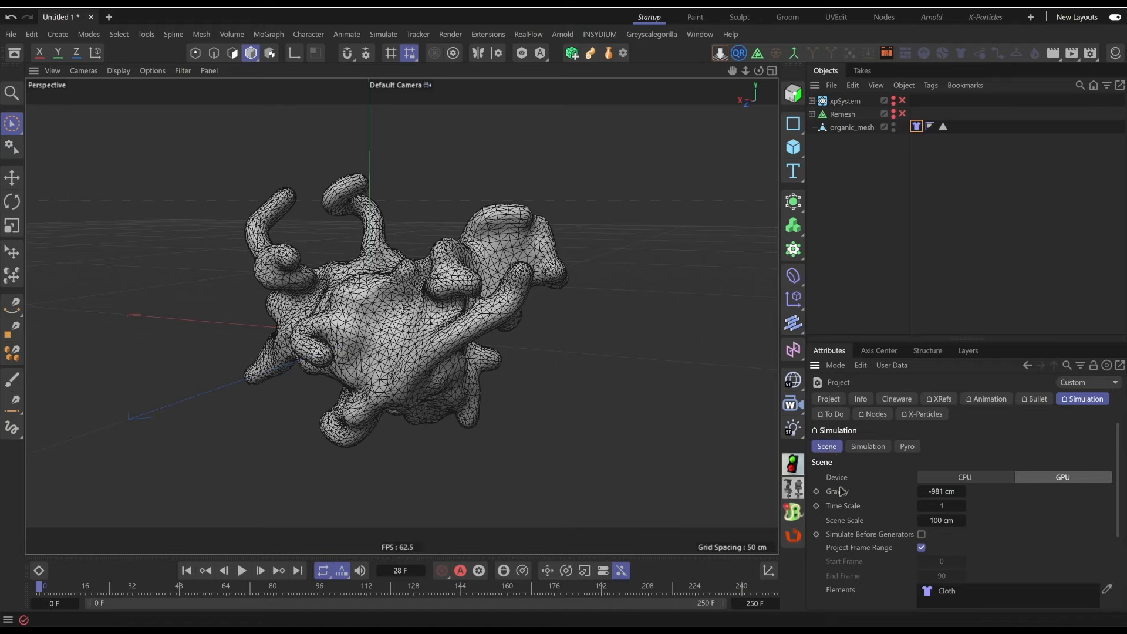
click(934, 493)
scroll(898, 487, down, 3)
scroll(948, 474, up, 3)
scroll(1059, 497, down, 3)
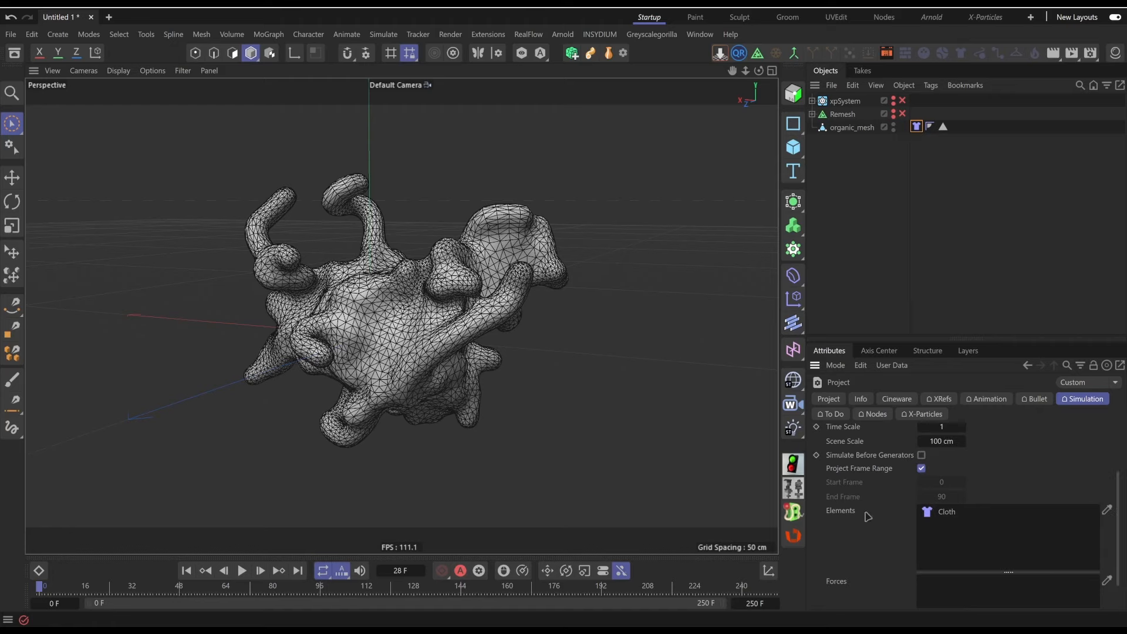
scroll(868, 516, up, 3)
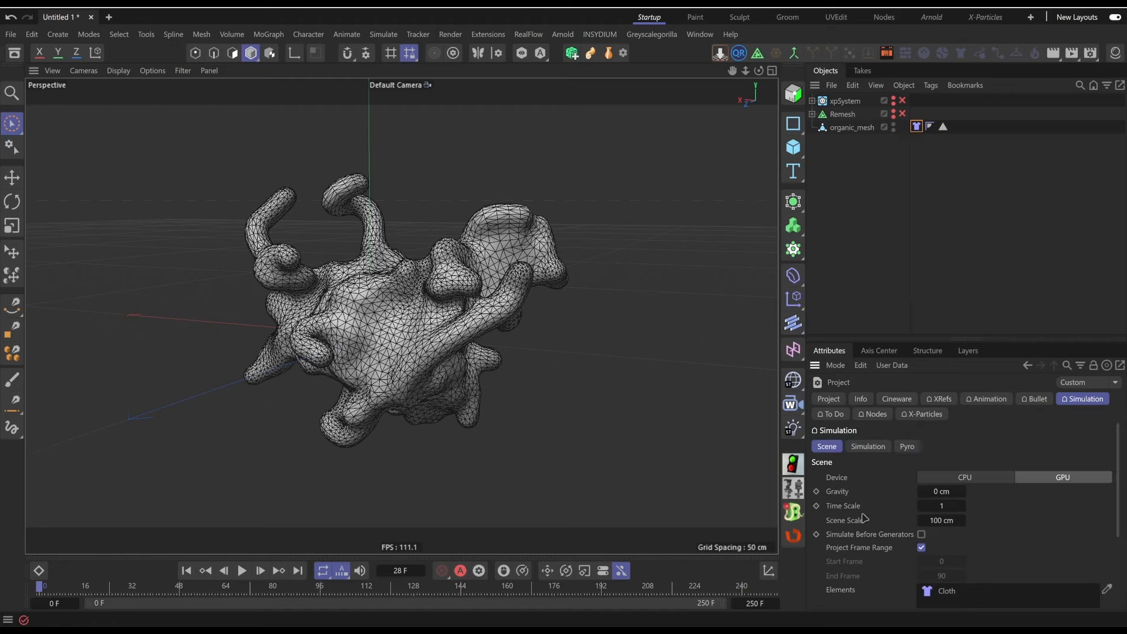
scroll(864, 518, down, 3)
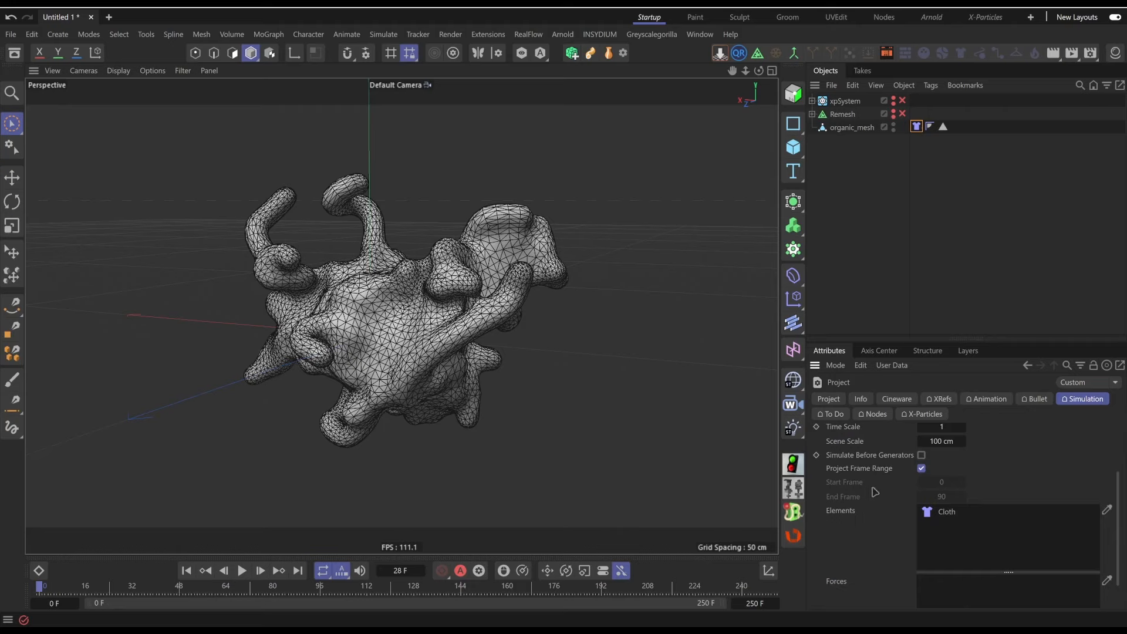
scroll(888, 521, up, 3)
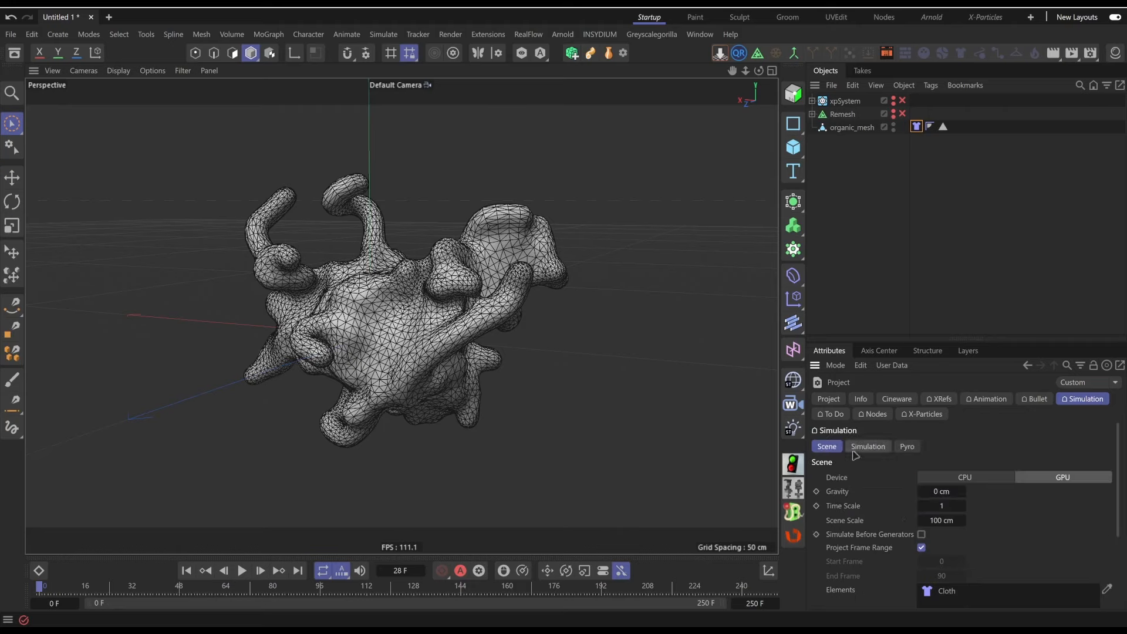
scroll(882, 478, down, 3)
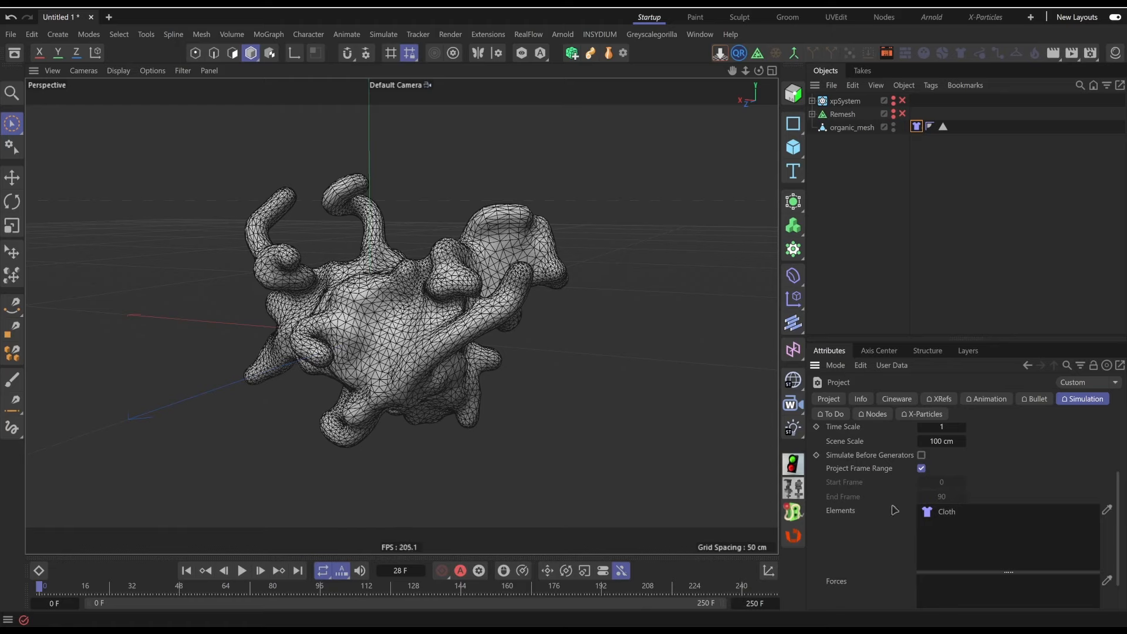
scroll(913, 539, up, 3)
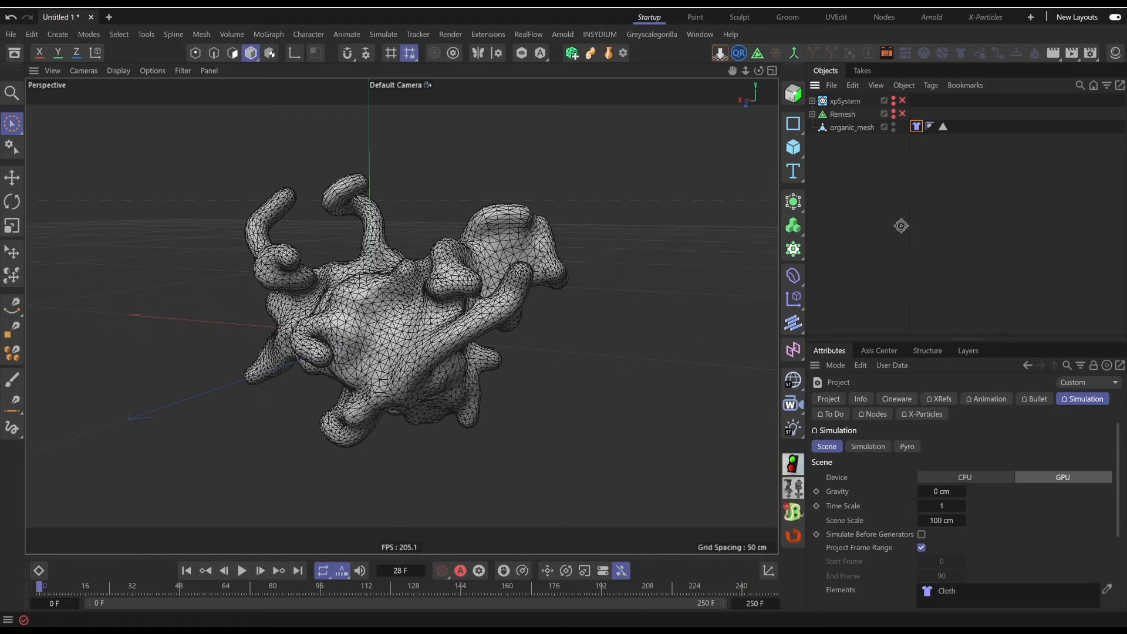
- Play the cloth simulation briefly to test the gravity change, stop it and return to the first frame
click(243, 573)
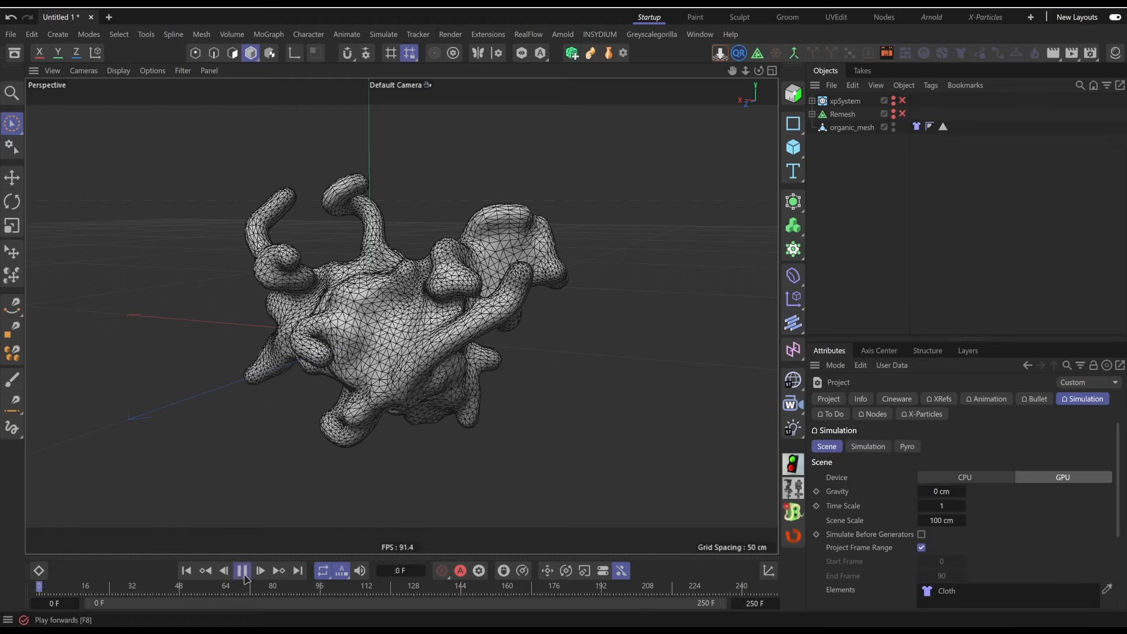
click(245, 575)
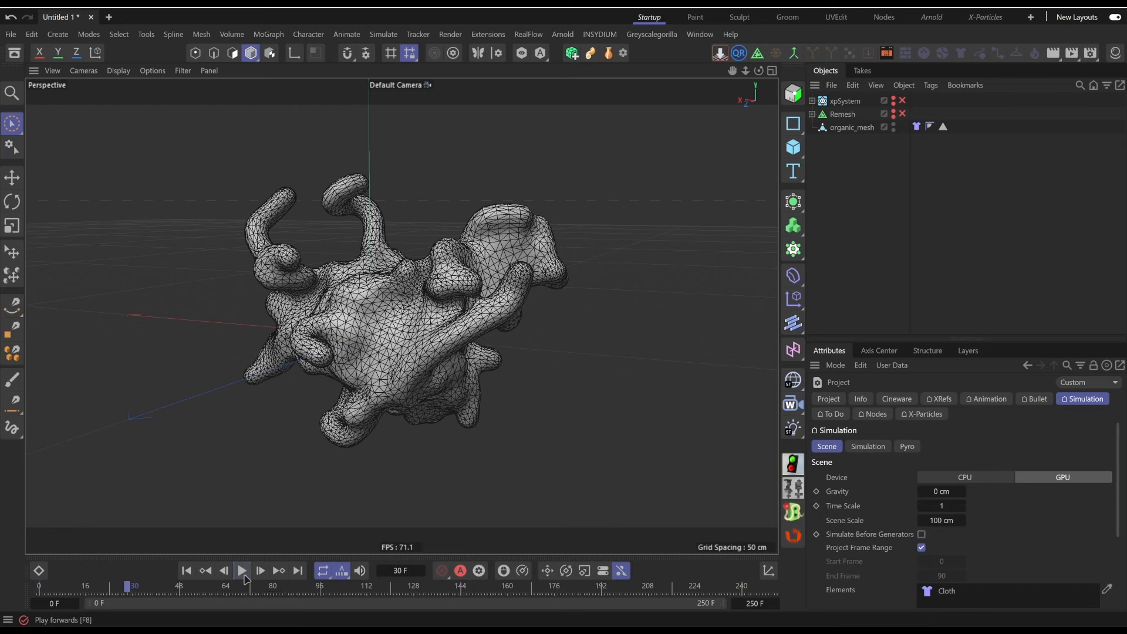
click(186, 571)
alt+drag(428, 312, 410, 327)
- Show the Surface settings of organic_mesh's Cloth tag and inspect the mesh
click(916, 126)
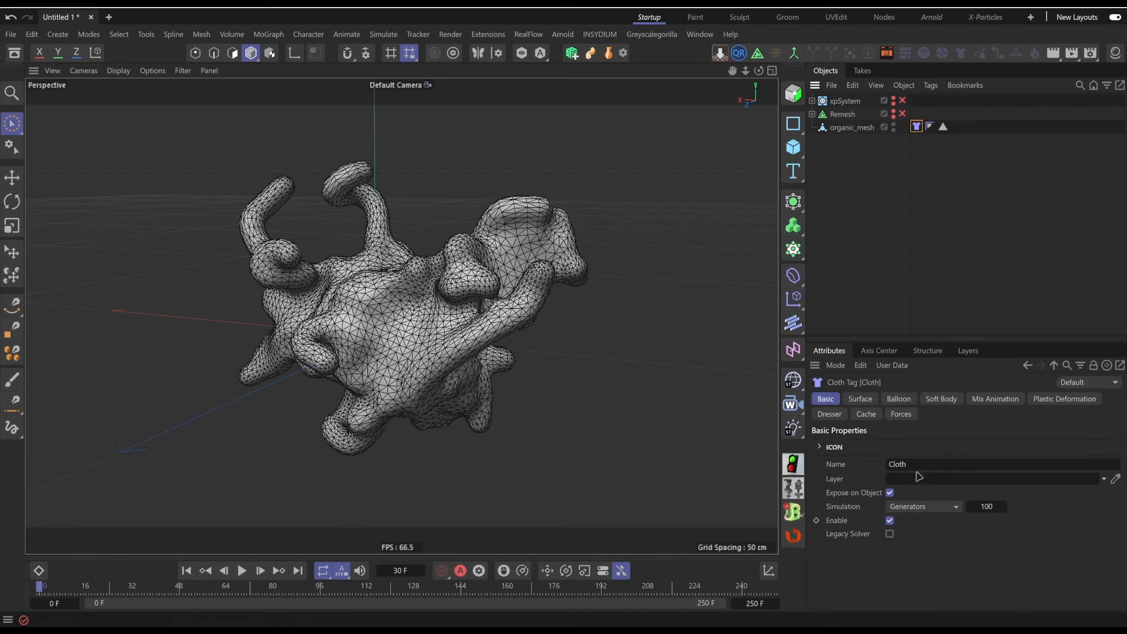
click(860, 398)
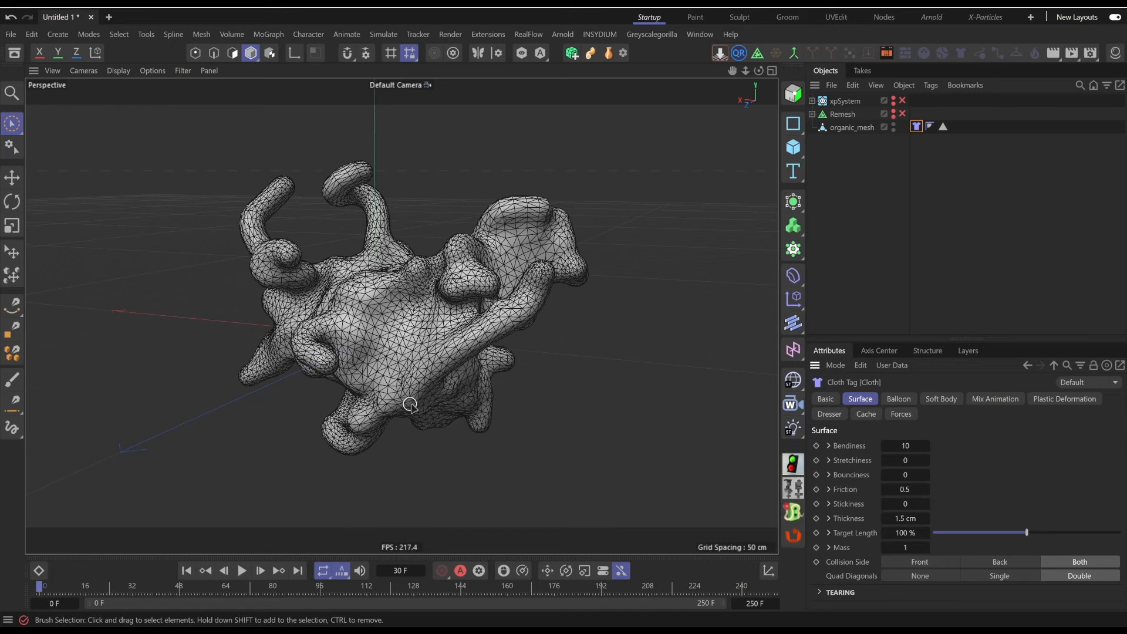
alt+drag(468, 339, 410, 336)
- Detach the list of simulation forces, add a Rotation force and place it below organic_mesh in the object hierarchy
click(384, 34)
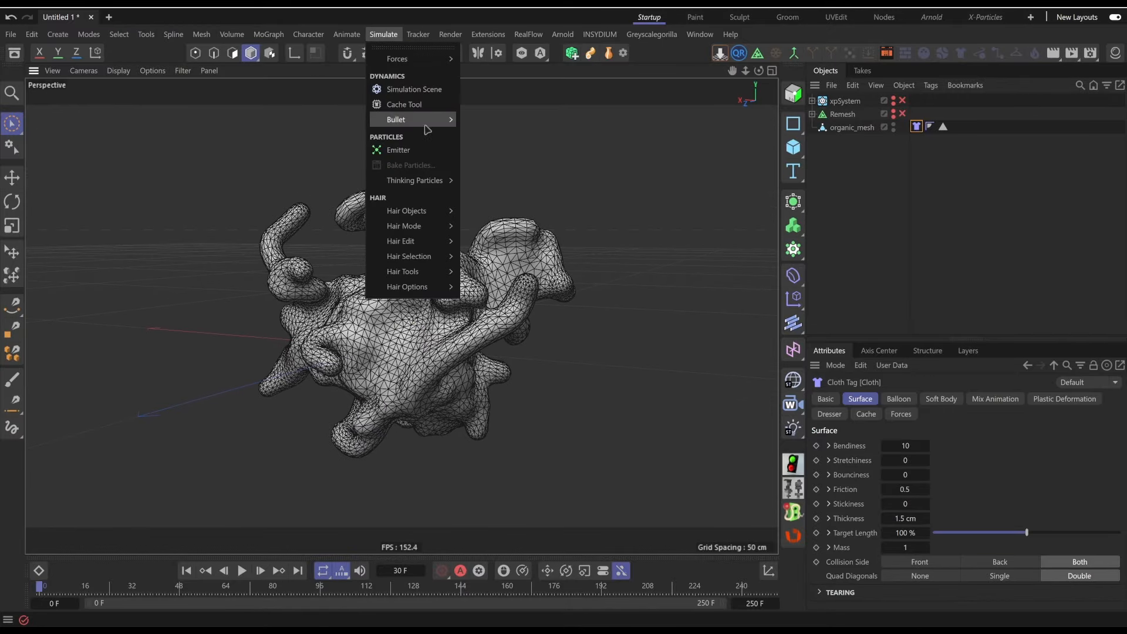
mouse_move(438, 59)
click(476, 53)
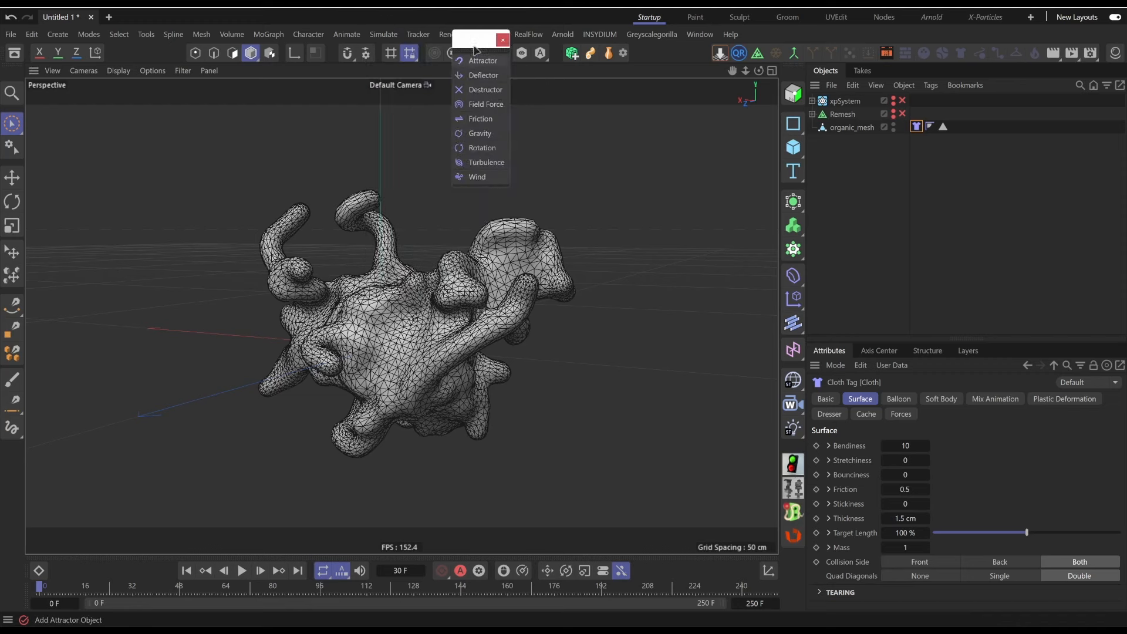
drag(475, 52, 729, 123)
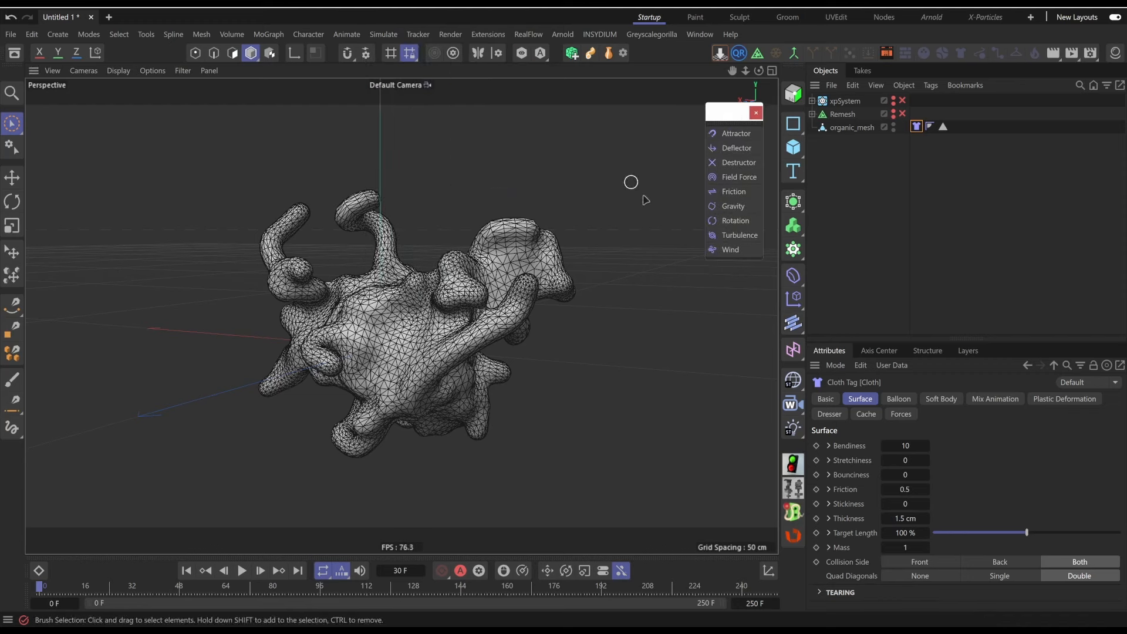
click(735, 220)
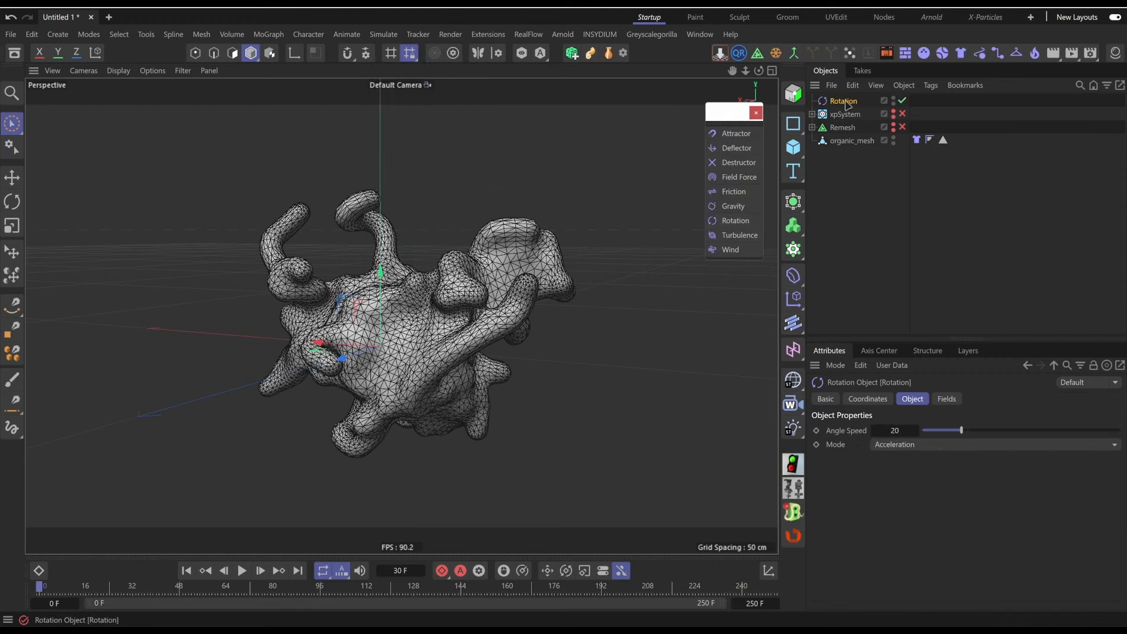
drag(847, 106, 846, 146)
- Play the simulation, lower the Rotation force's Angle Speed to 7.1 and watch the mesh with the force deselected
key(F8)
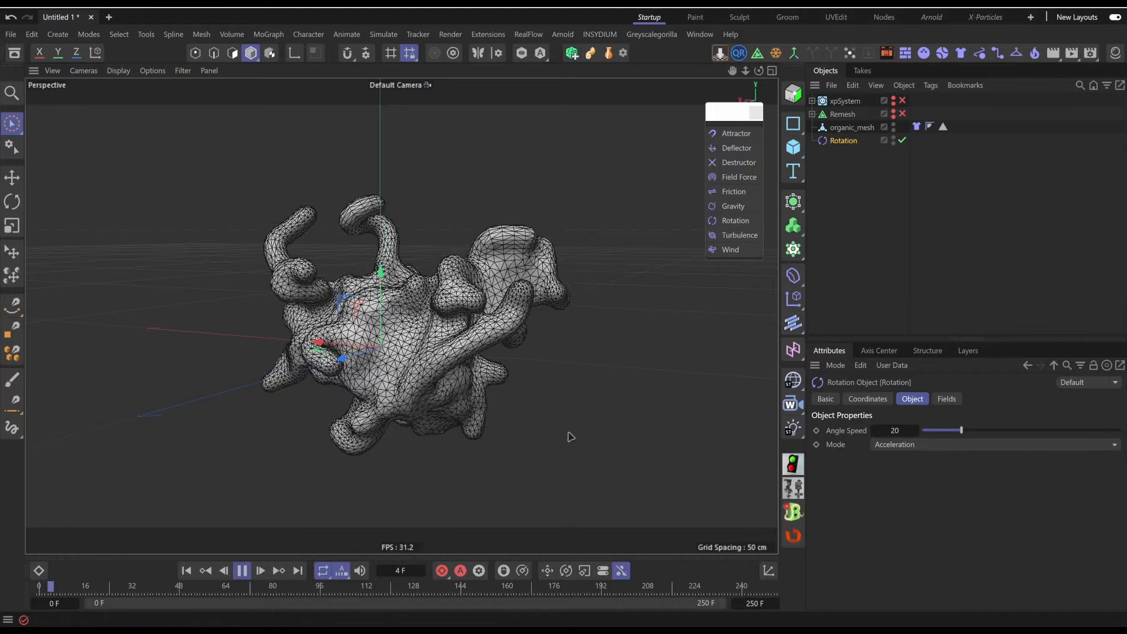
drag(961, 431, 933, 432)
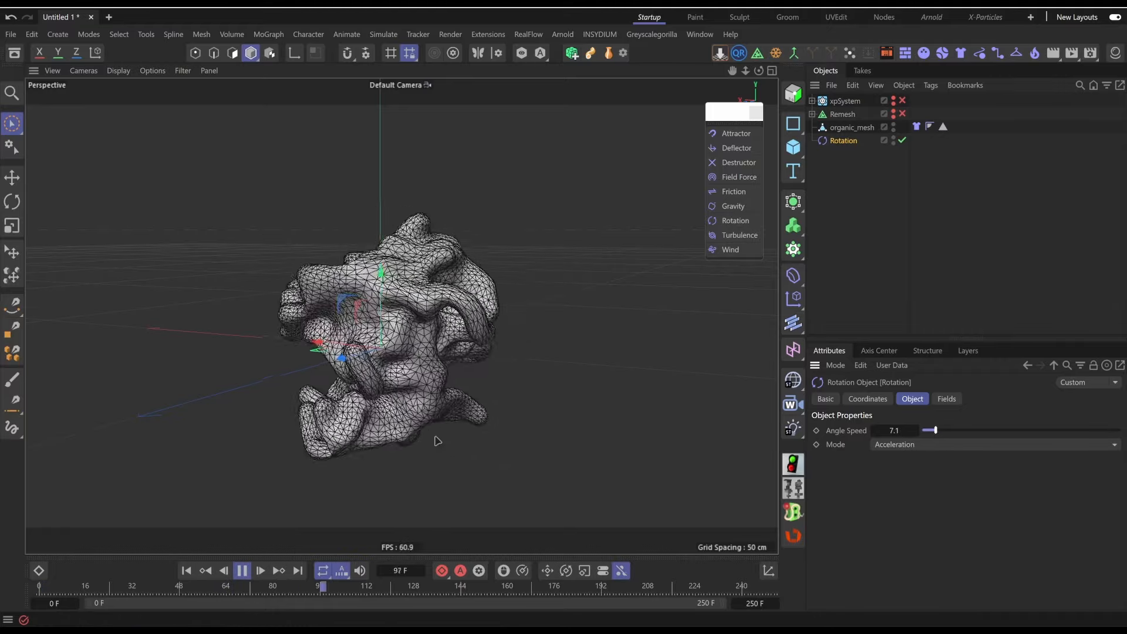
key(r)
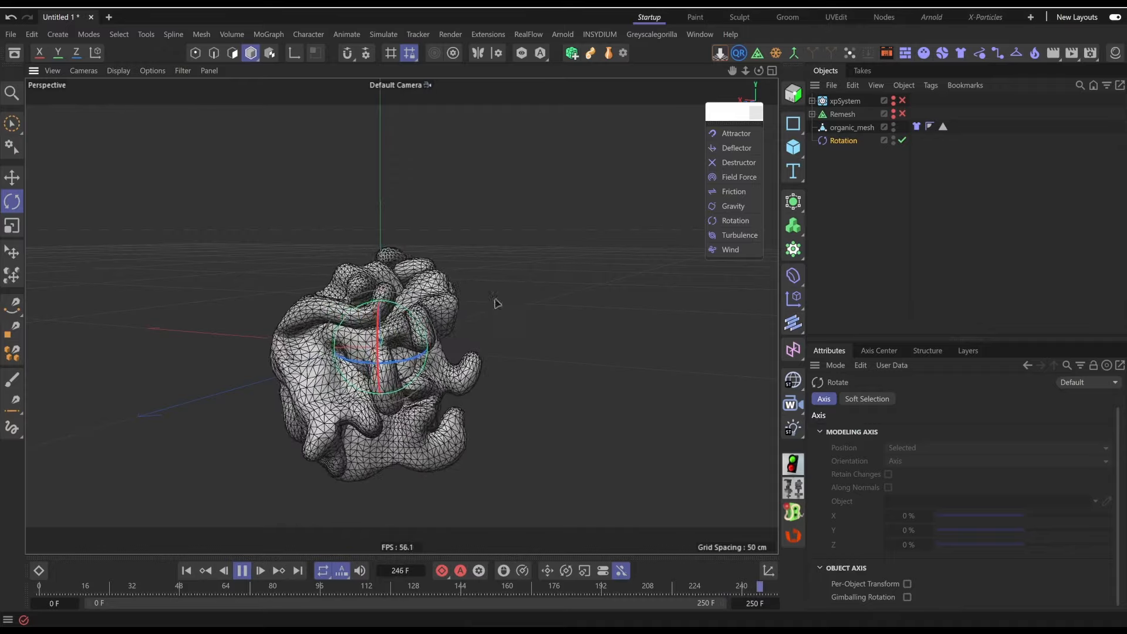
click(959, 222)
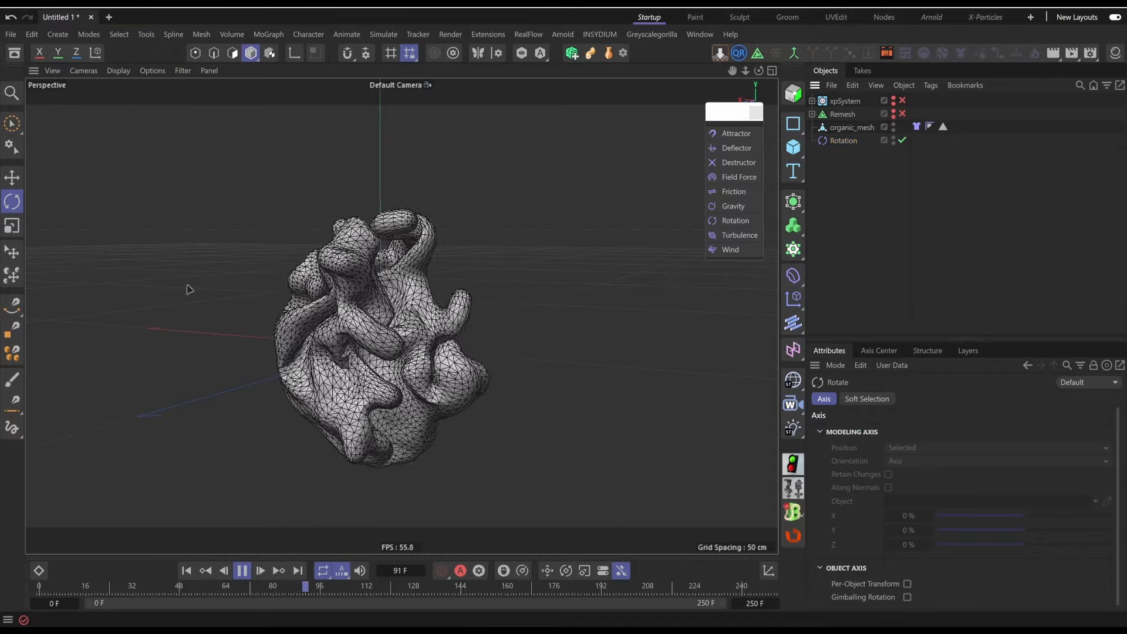
- Try an Angle Speed of 65 on the Rotation force and reduce it to about 1.2 during playback
click(845, 141)
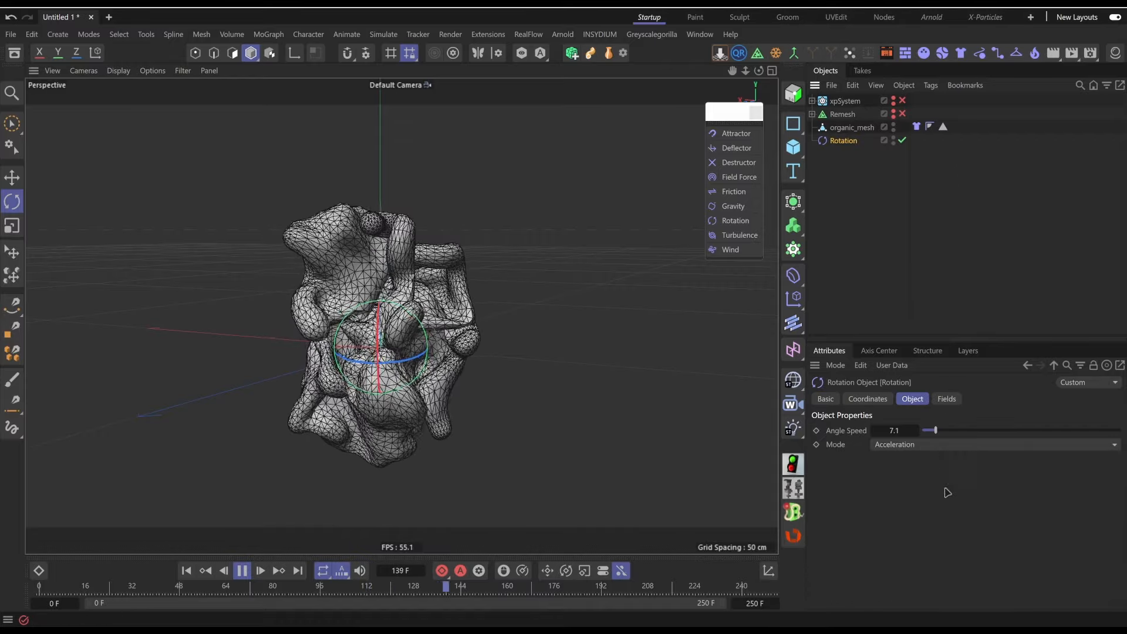
drag(936, 430, 1053, 428)
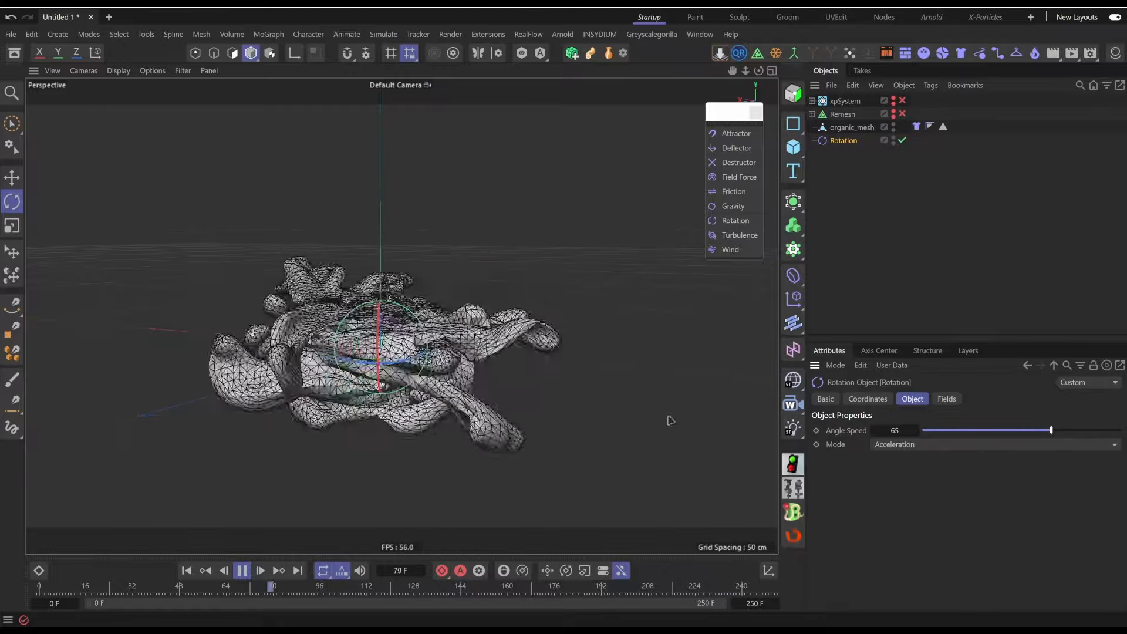
drag(977, 431, 924, 431)
- Set the Rotation force's Angle Speed to 0.05 and deselect the force to watch the mesh
double_click(906, 431)
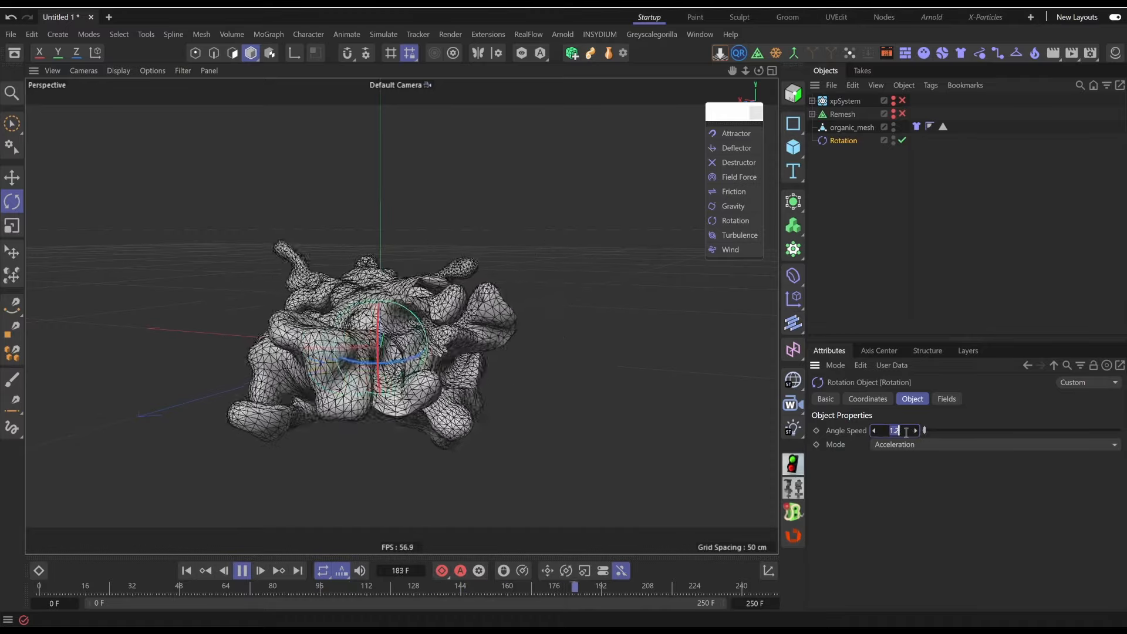
key(BackSpace)
text(0.5)
key(Return)
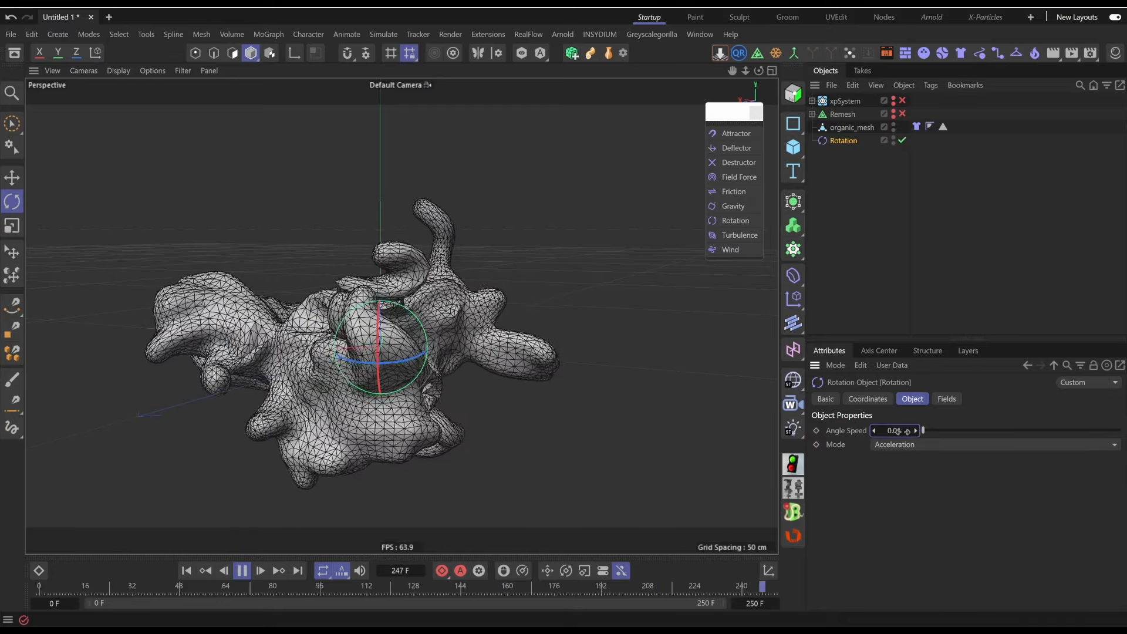
click(904, 245)
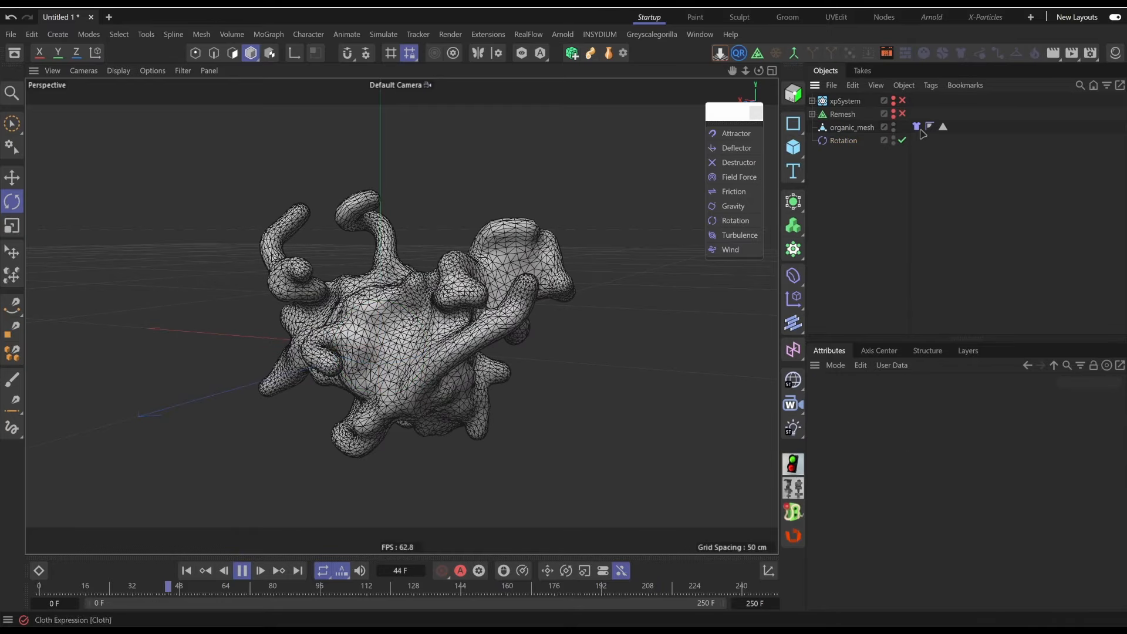
- Try Angle Speeds of 0.01 and 0.15 on the Rotation force, replay the simulation from the start and pause it
click(844, 140)
double_click(908, 432)
text(0.01)
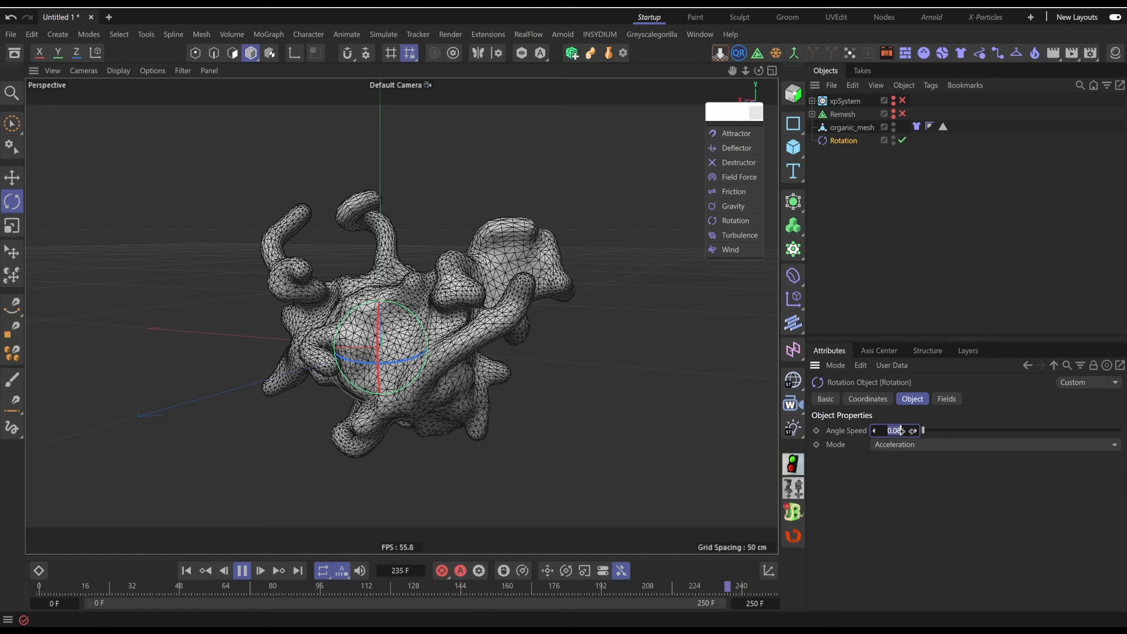
double_click(909, 430)
text(0.15)
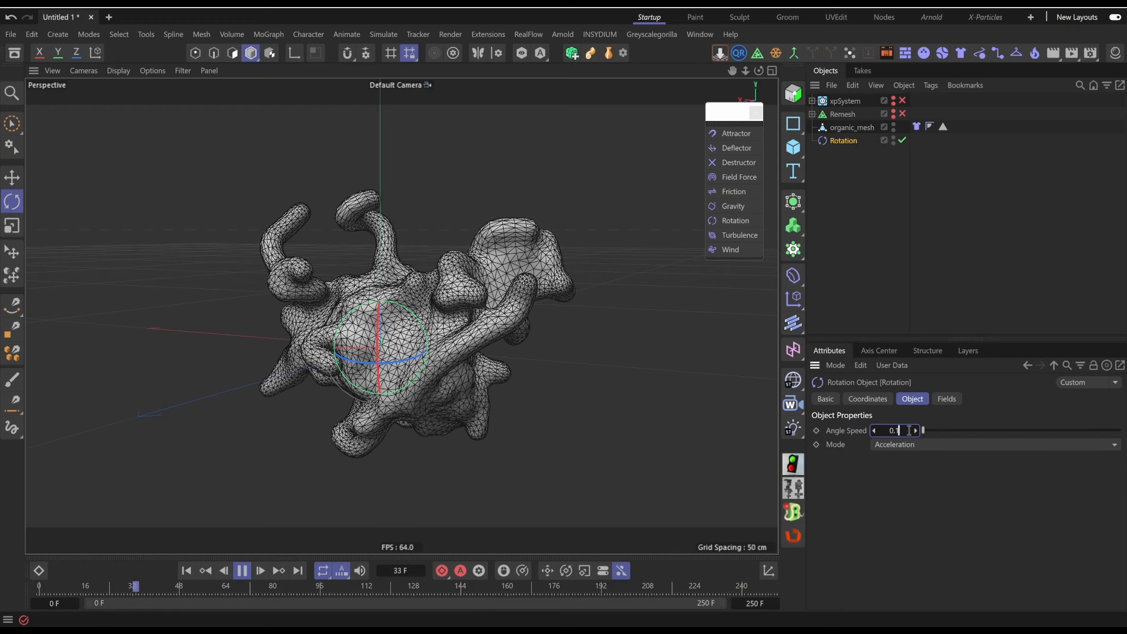
key(Return)
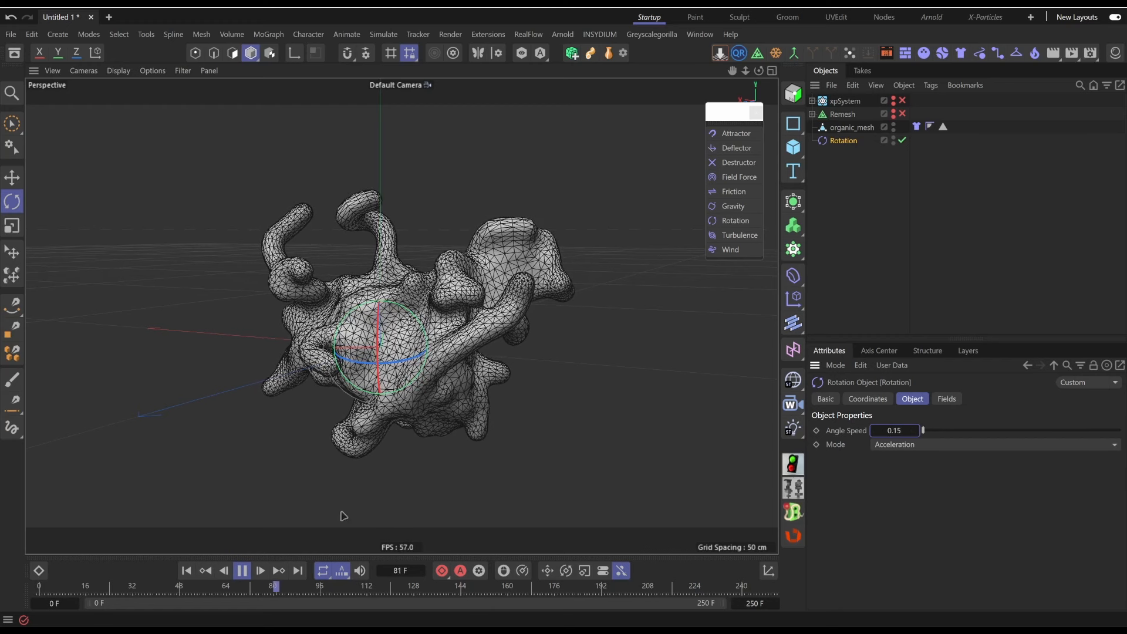
click(186, 570)
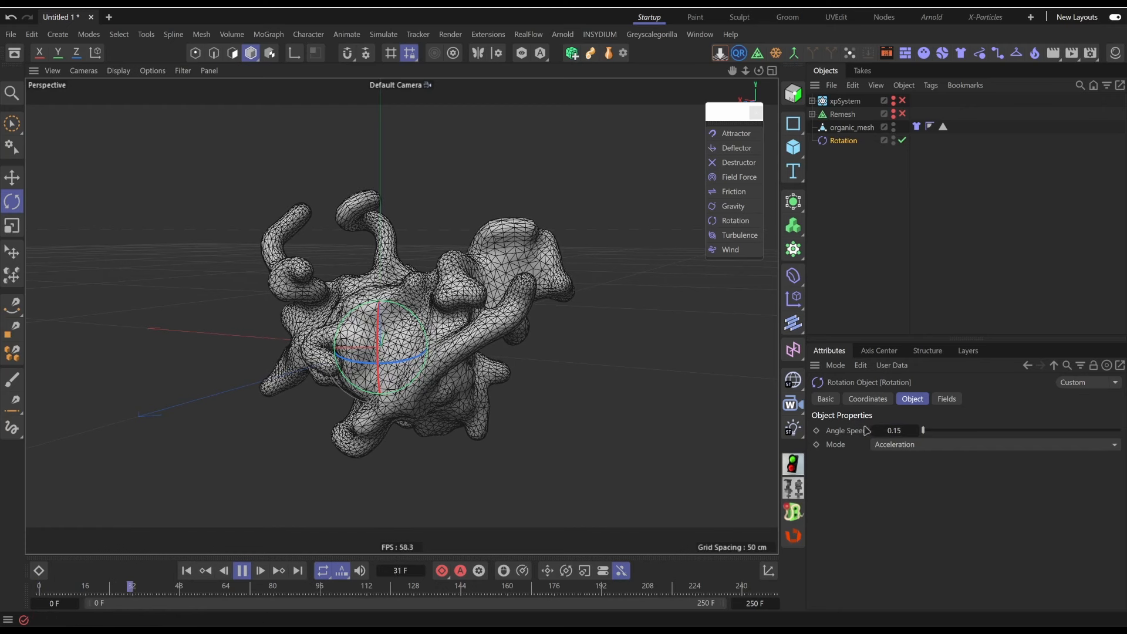
click(242, 570)
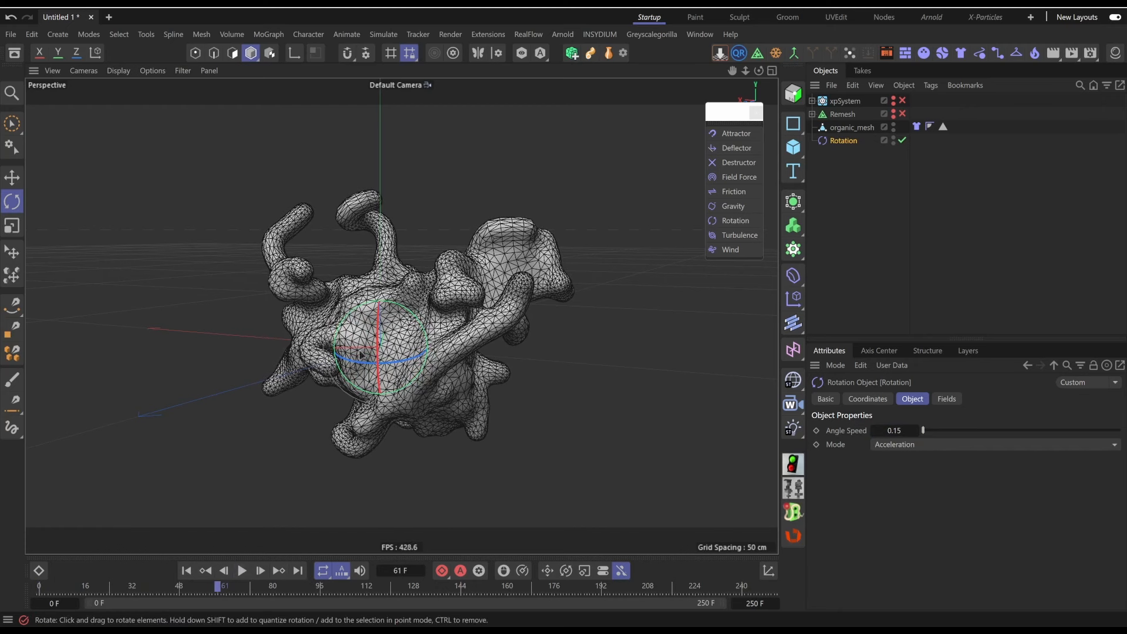
click(587, 364)
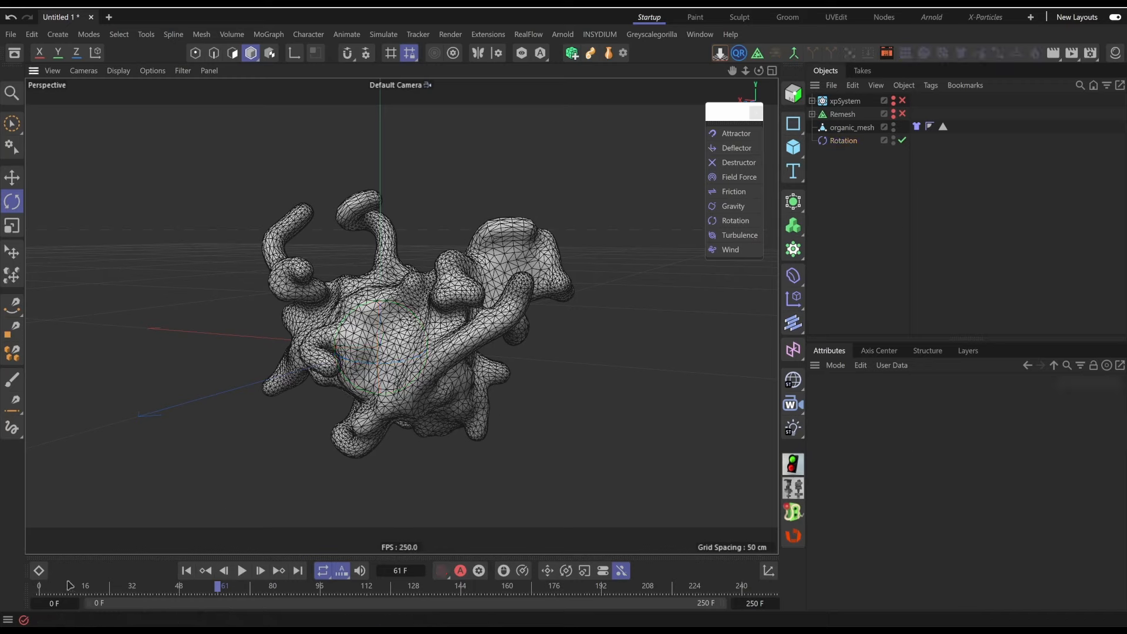
- Set the Rotation force's Angle Speed to 0.55, deselect the force and play the simulation from the first frame
click(861, 141)
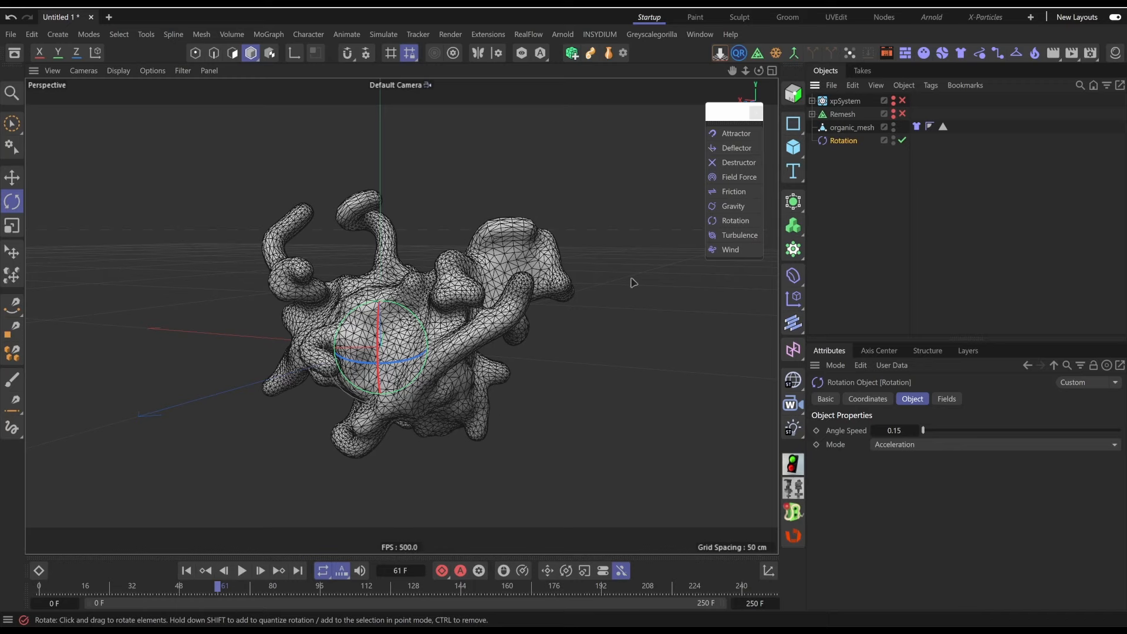
click(187, 570)
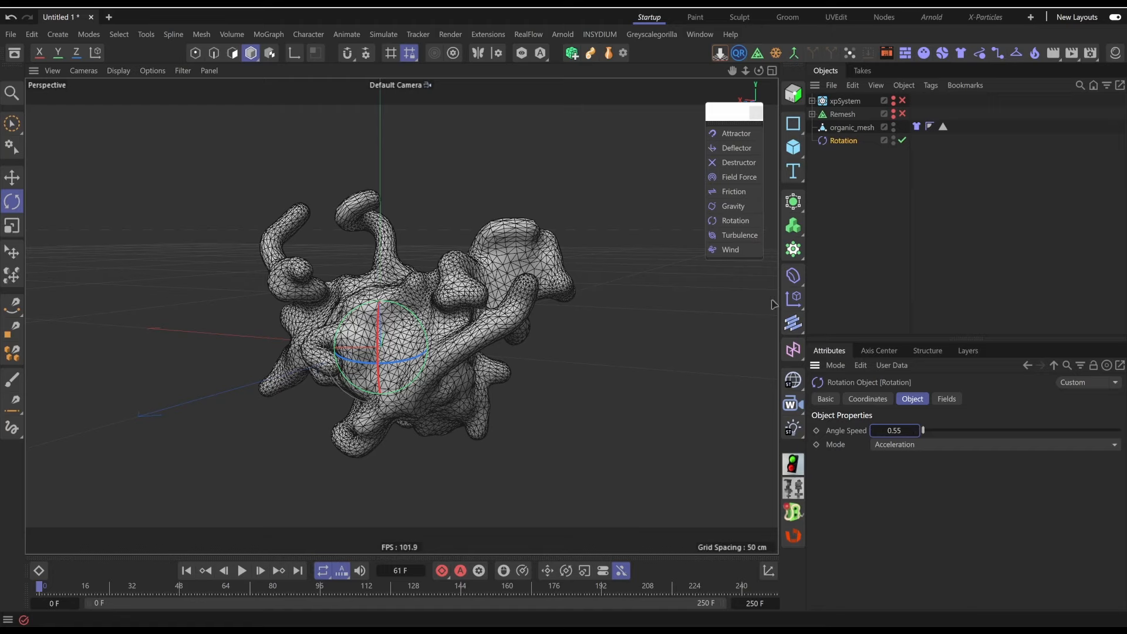
click(999, 245)
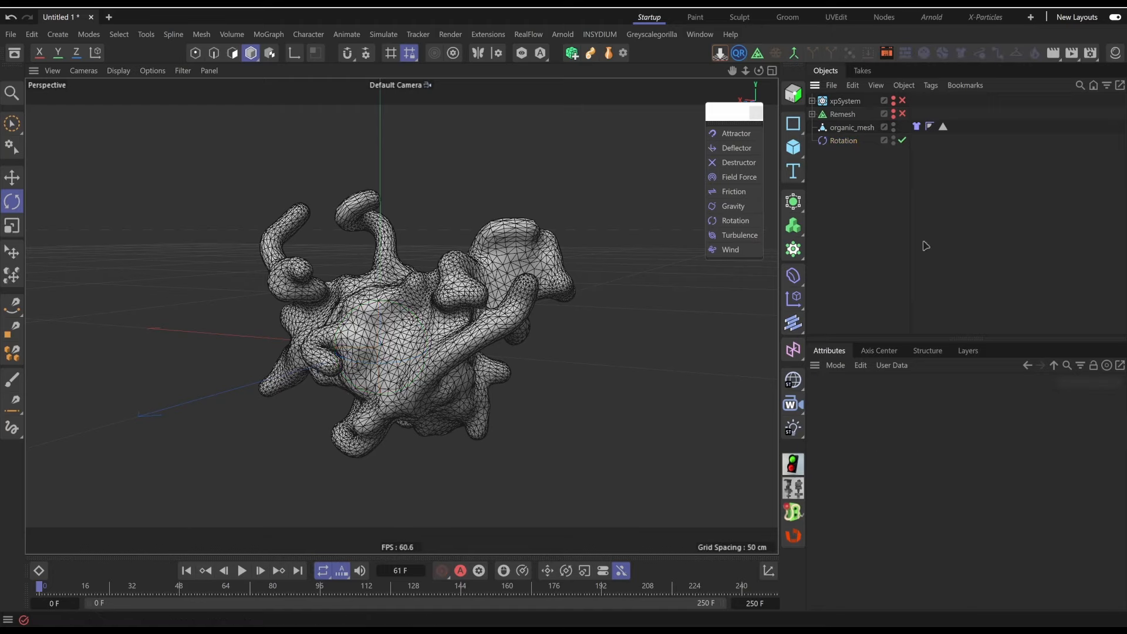
click(242, 571)
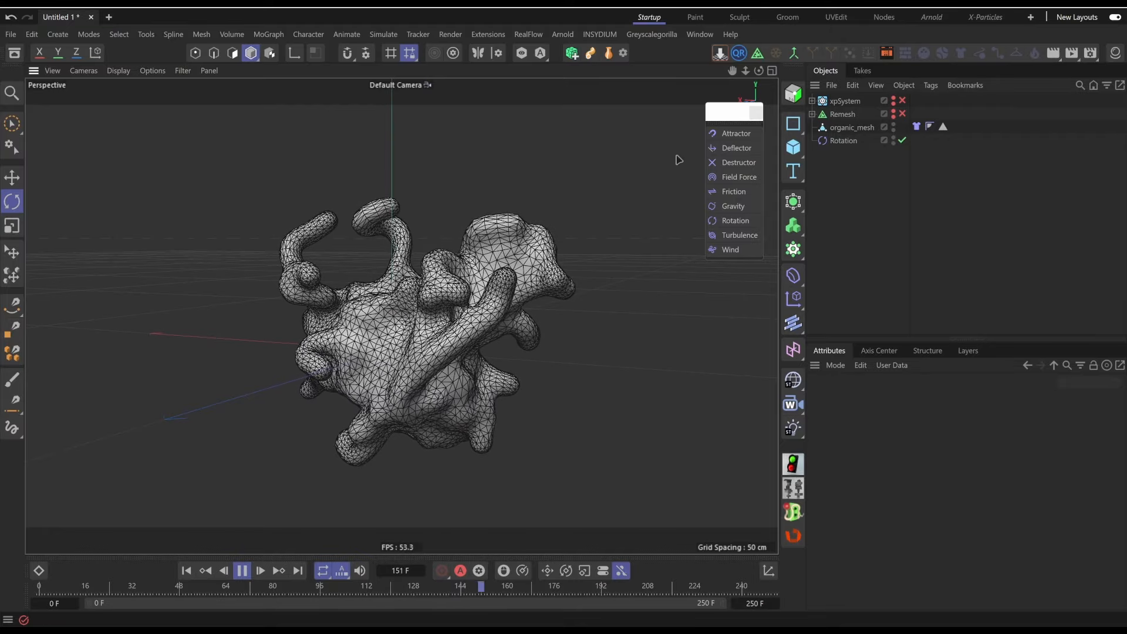
- Add a Turbulence force, place it below Rotation in the object hierarchy and raise its Strength to about 29 cm
click(739, 235)
drag(847, 101, 852, 151)
drag(900, 437, 976, 433)
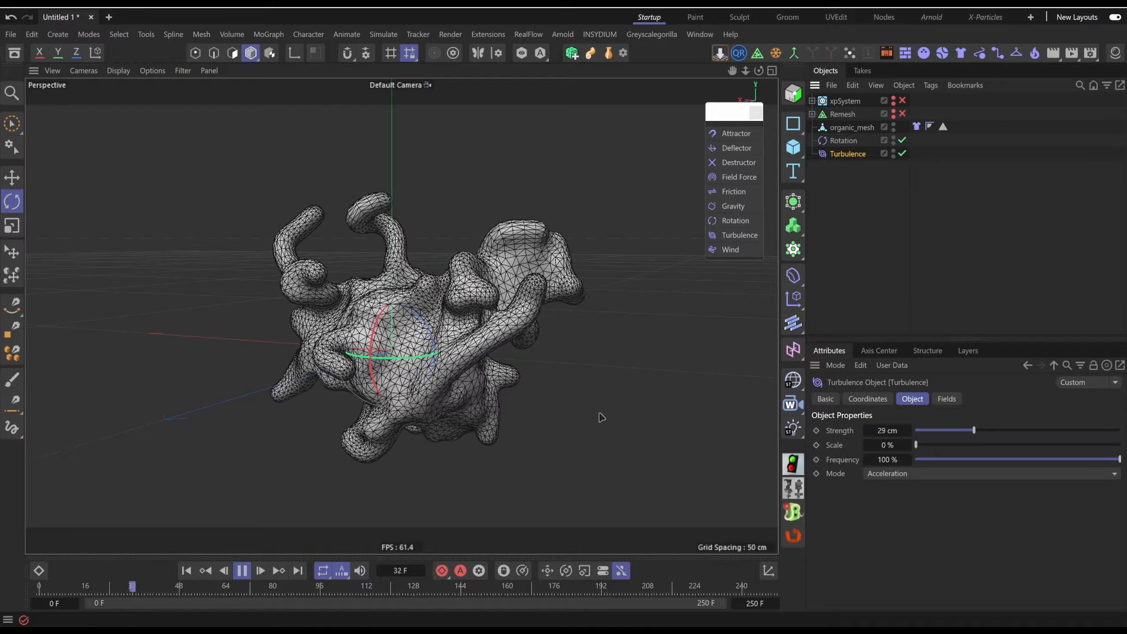
- Try Turbulence Strength values of 100 cm and 550 cm during playback
drag(945, 433, 1119, 432)
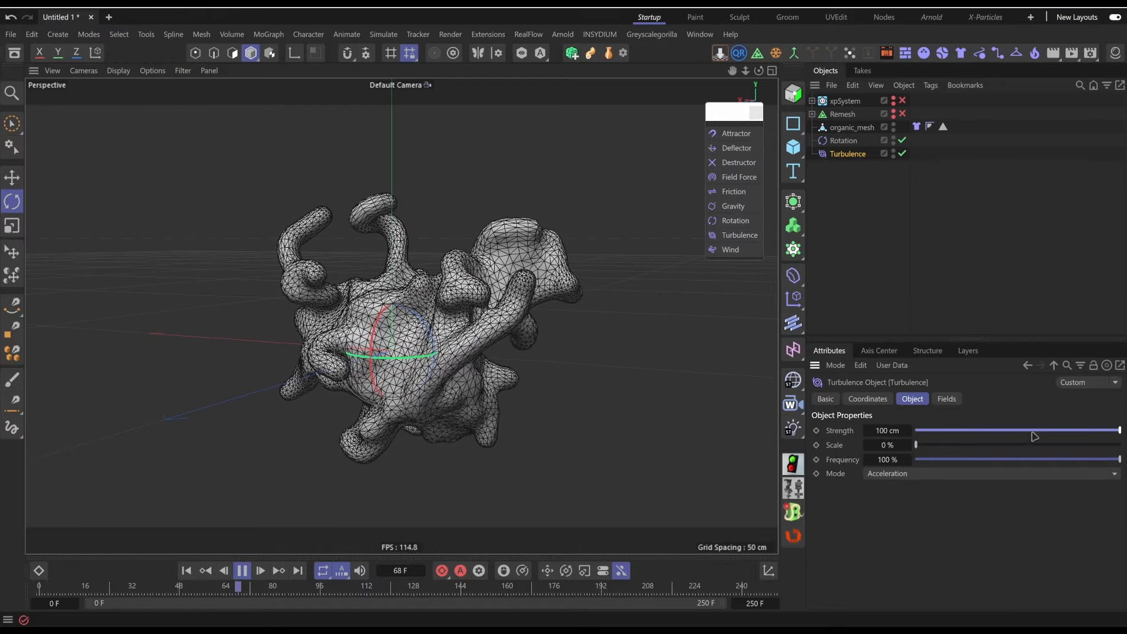
double_click(894, 432)
text(550)
key(Return)
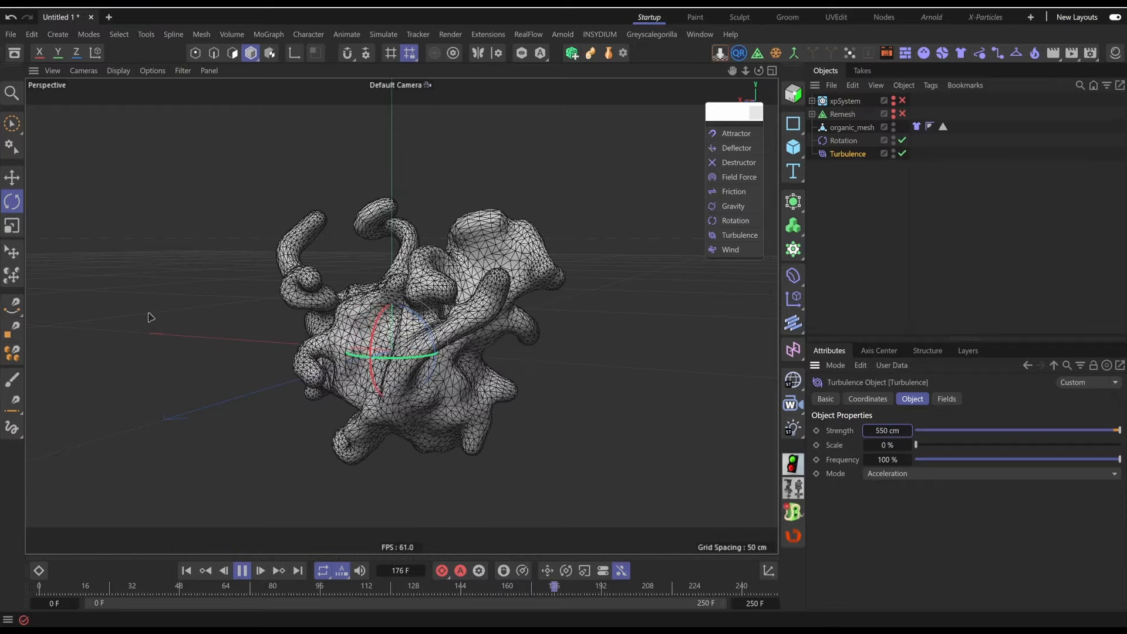
- Set the Turbulence force's Strength to about 29.3 cm and Scale to about 9.78 %, and deselect it to watch the mesh
mouse_move(951, 435)
mouse_down()
mouse_move(974, 432)
mouse_move(936, 447)
mouse_up()
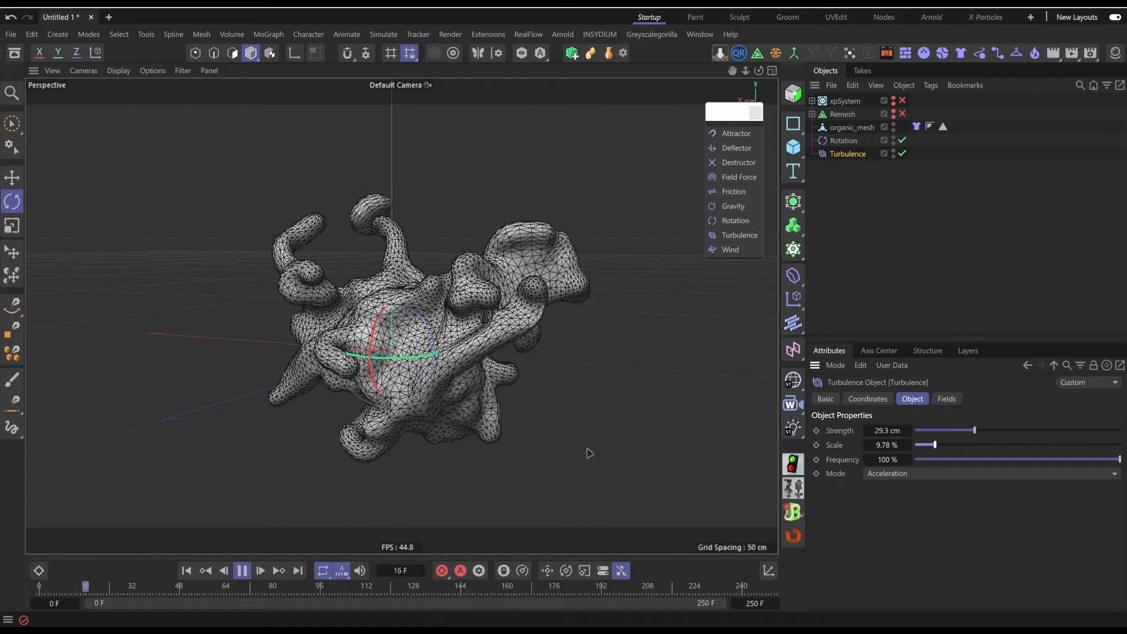
alt+drag(444, 374, 452, 338)
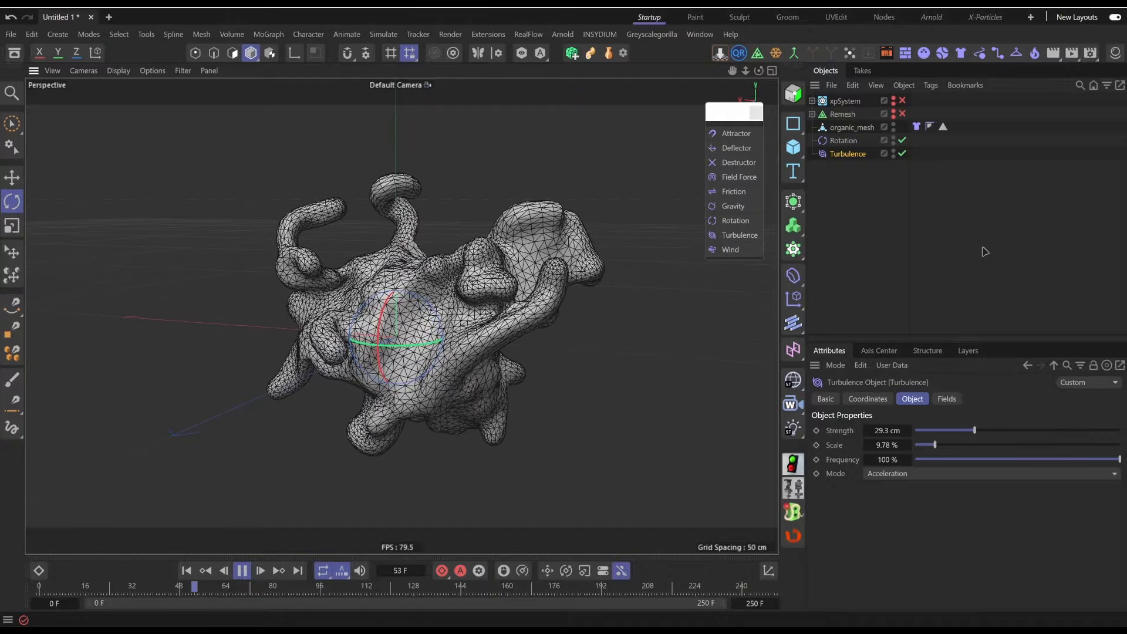
click(843, 280)
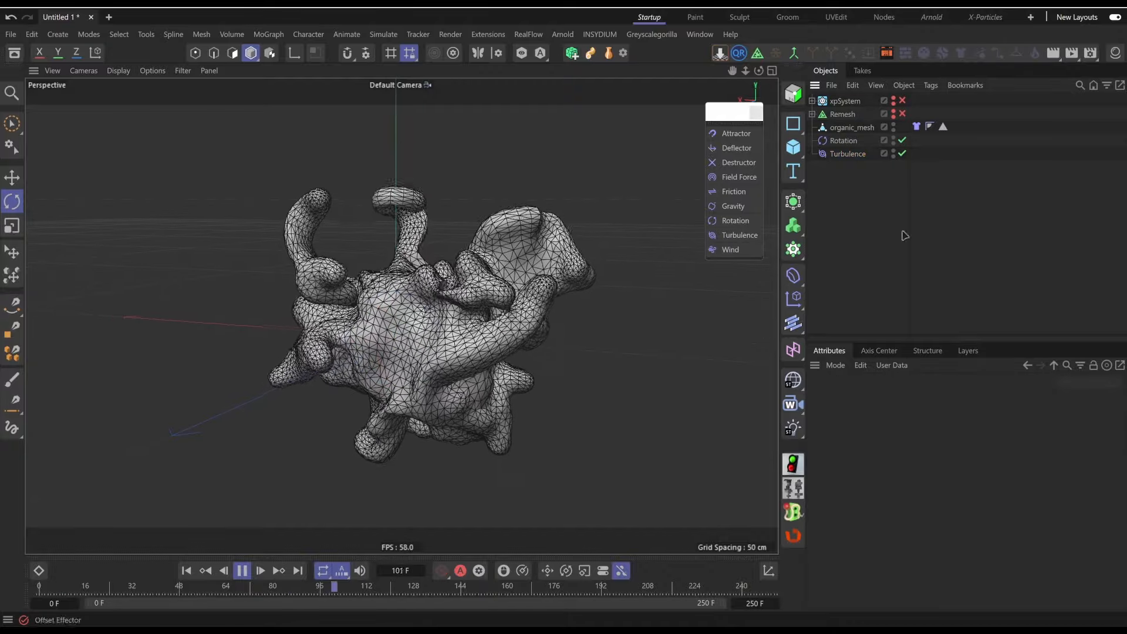
- Set the Bendiness of organic_mesh's Cloth tag to 650
click(916, 127)
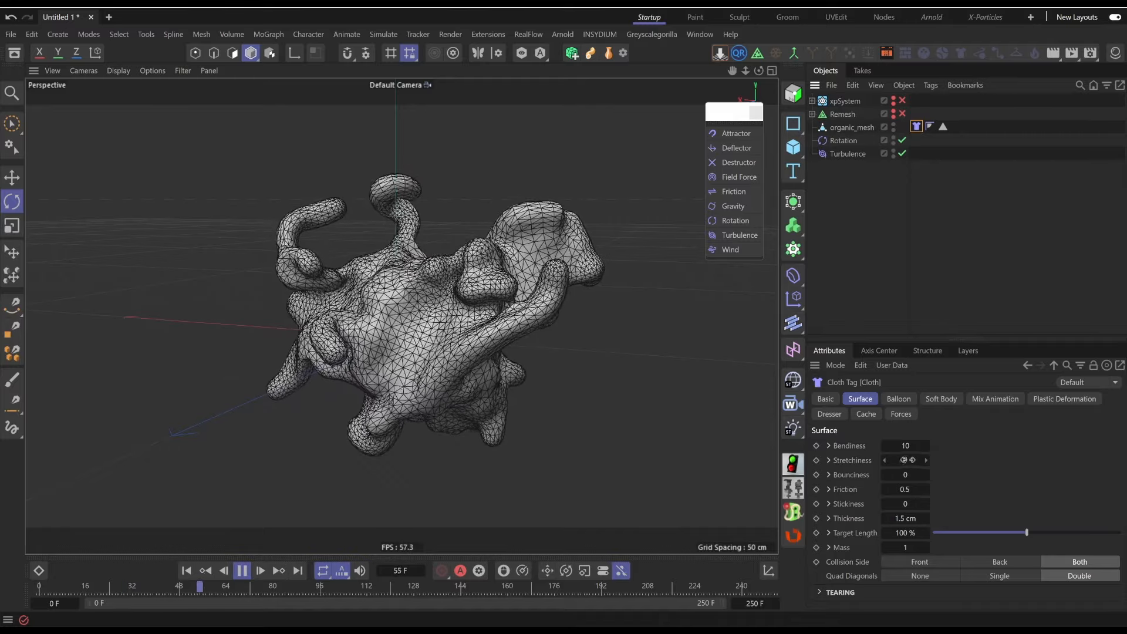
click(909, 446)
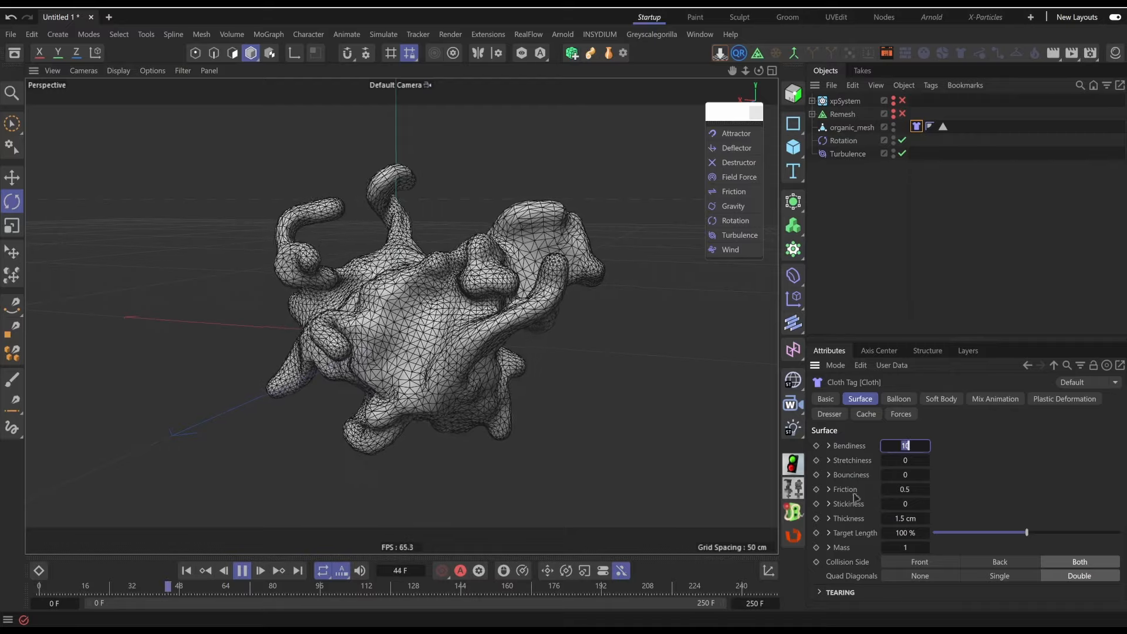
mouse_move(424, 346)
alt+mouse_down()
mouse_move(537, 349)
mouse_move(391, 342)
mouse_move(430, 330)
alt+mouse_up()
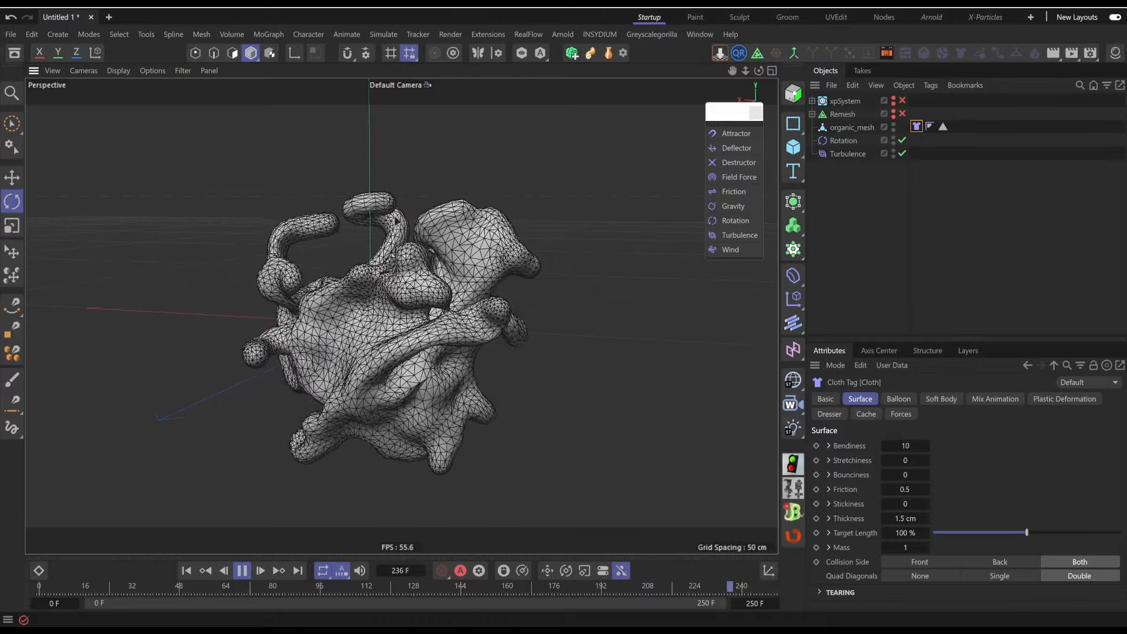
alt+drag(468, 409, 462, 417)
double_click(905, 446)
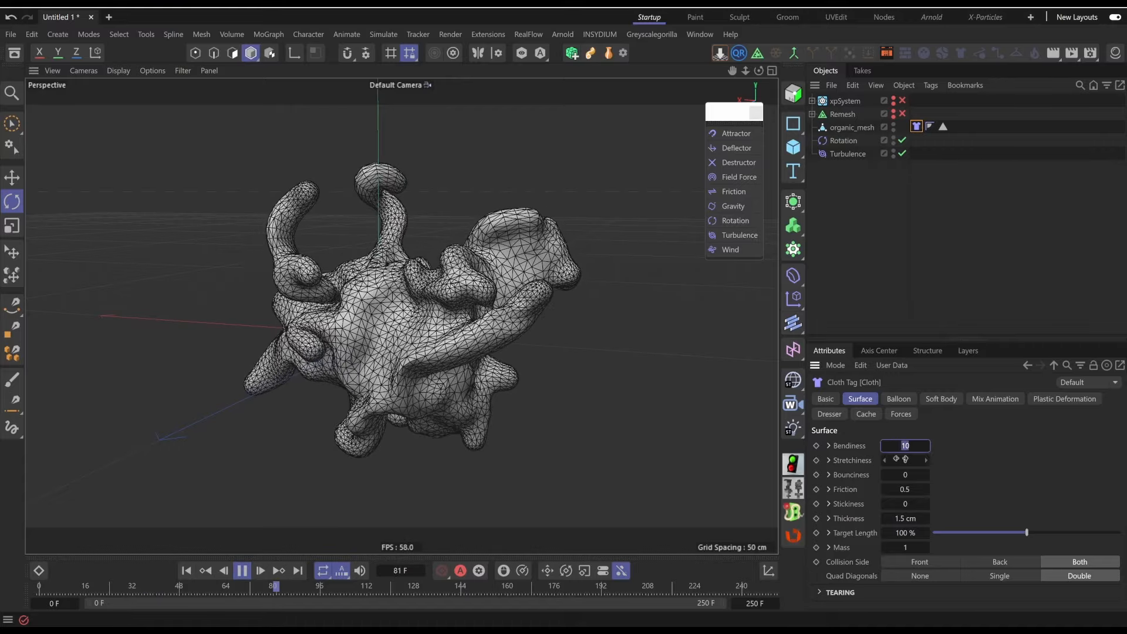
text(650)
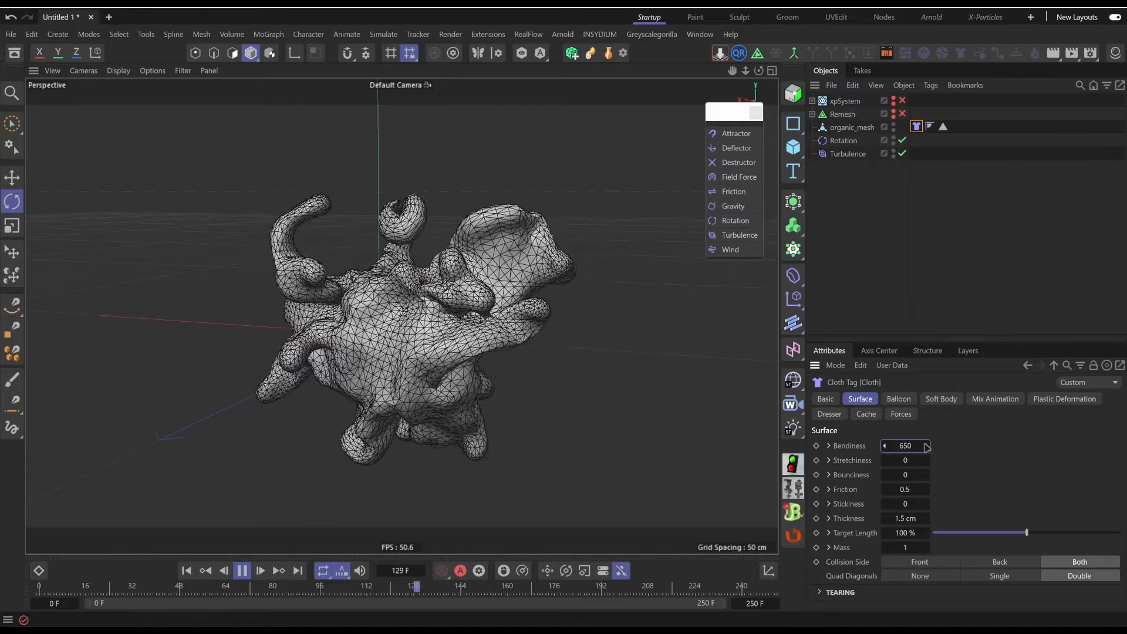
- Set the Cloth tag's Stretchiness to 5 and its Target Length to 110 %
double_click(909, 460)
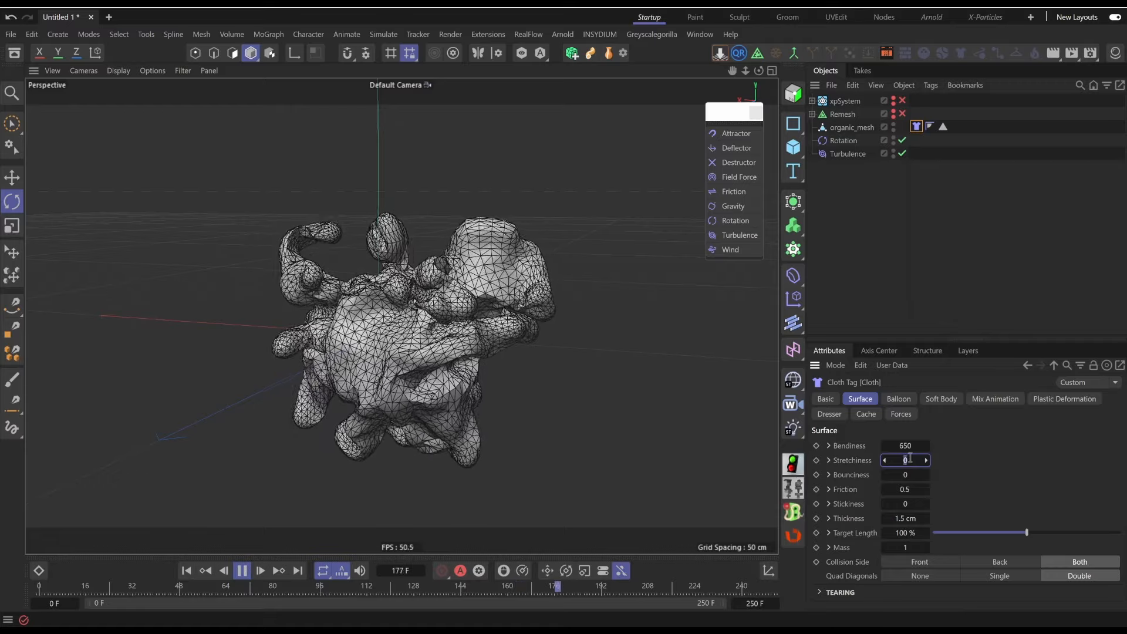
text(5)
key(Return)
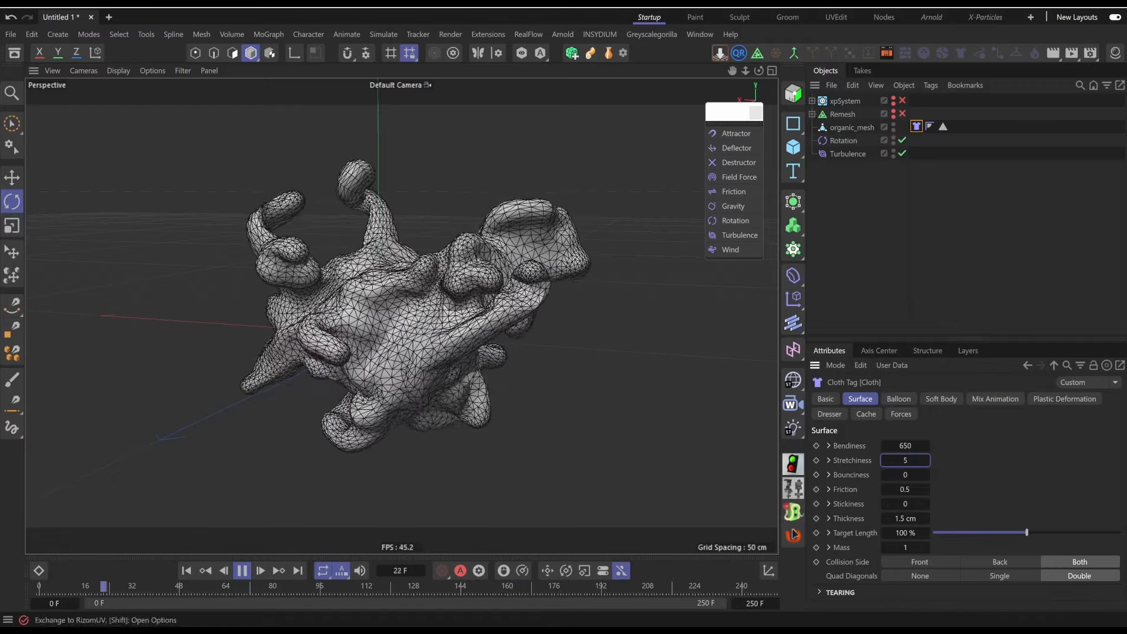
double_click(907, 532)
text(110)
key(Return)
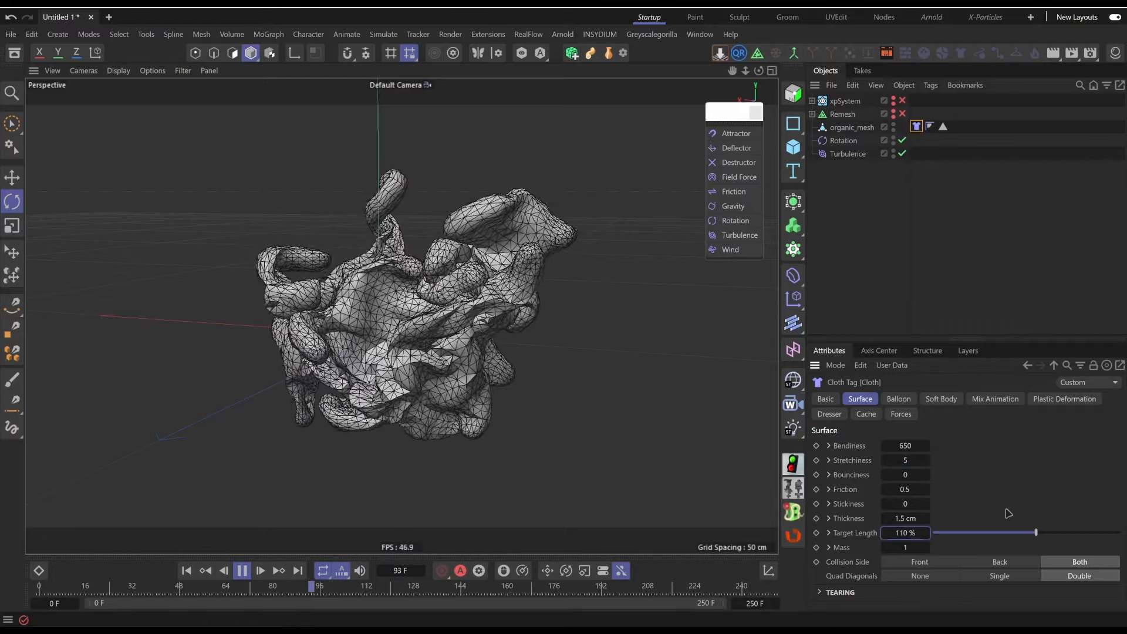
- Replay the cloth simulation from the first frame and deselect the Cloth tag to watch the mesh deform
click(186, 569)
click(186, 570)
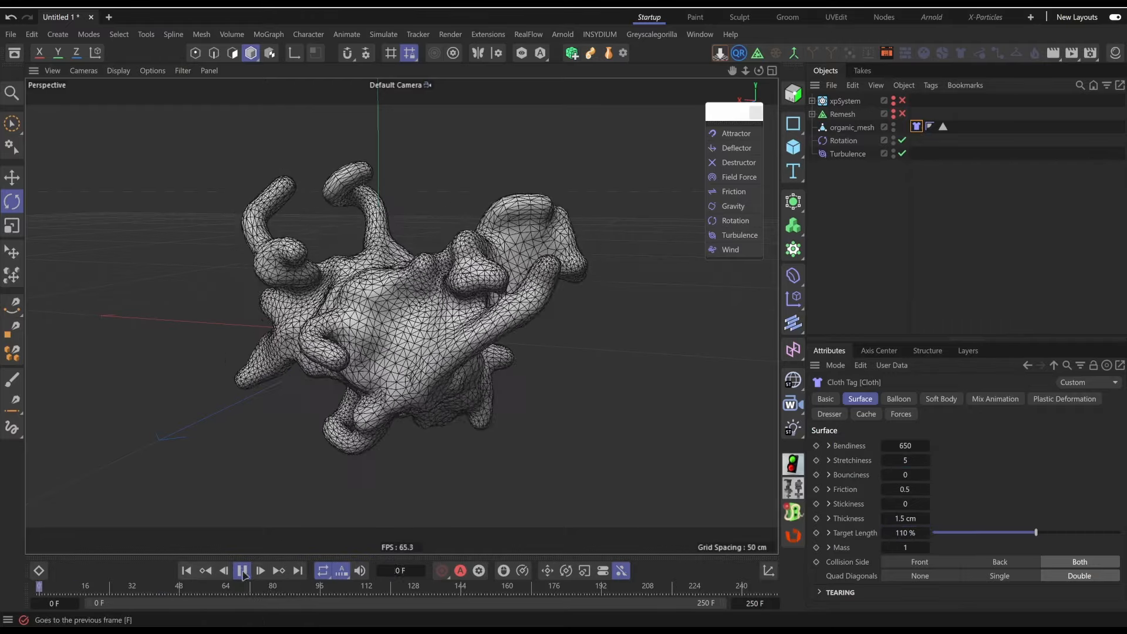
click(186, 570)
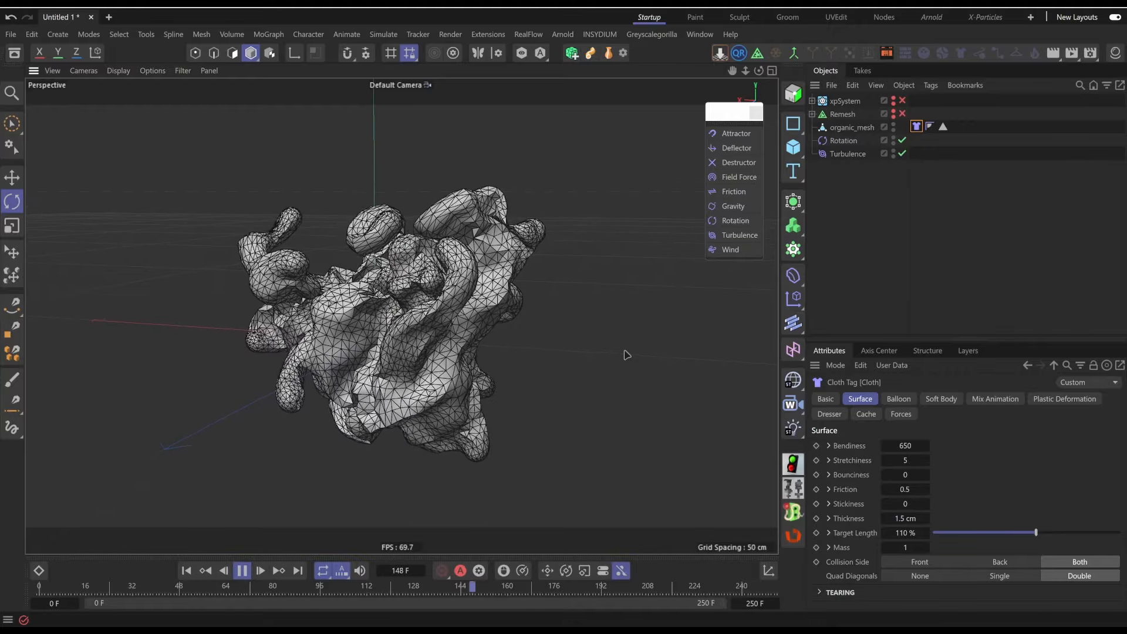
click(596, 355)
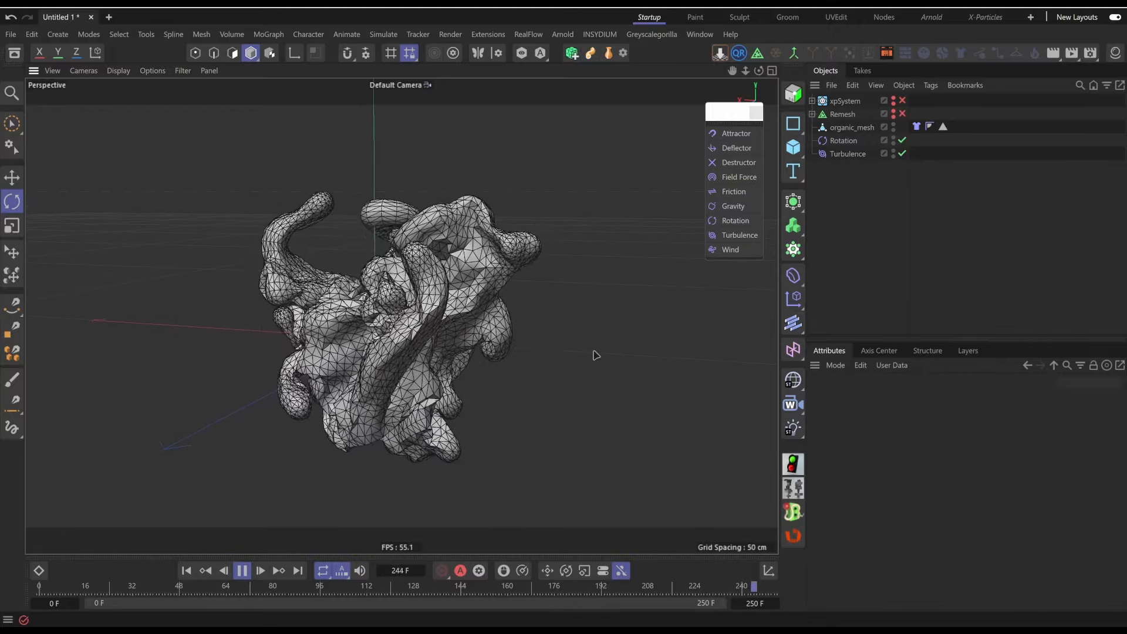
- Preview the mesh in Gouraud Shading without lines and return the viewport to Gouraud Shading (Lines)
key(n)
key(a)
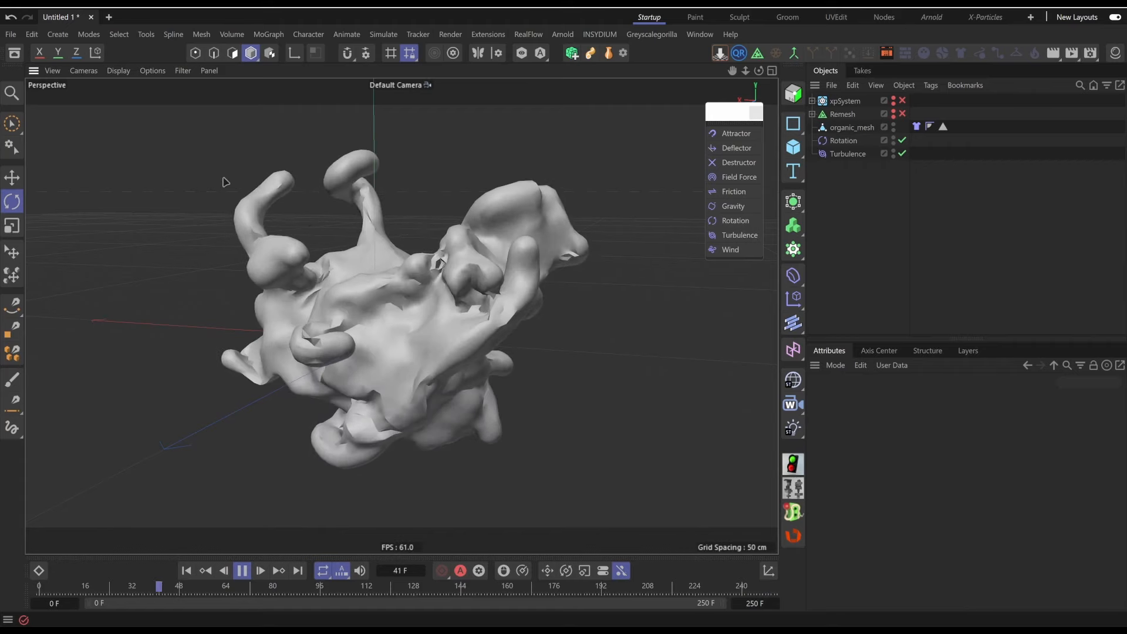
click(118, 70)
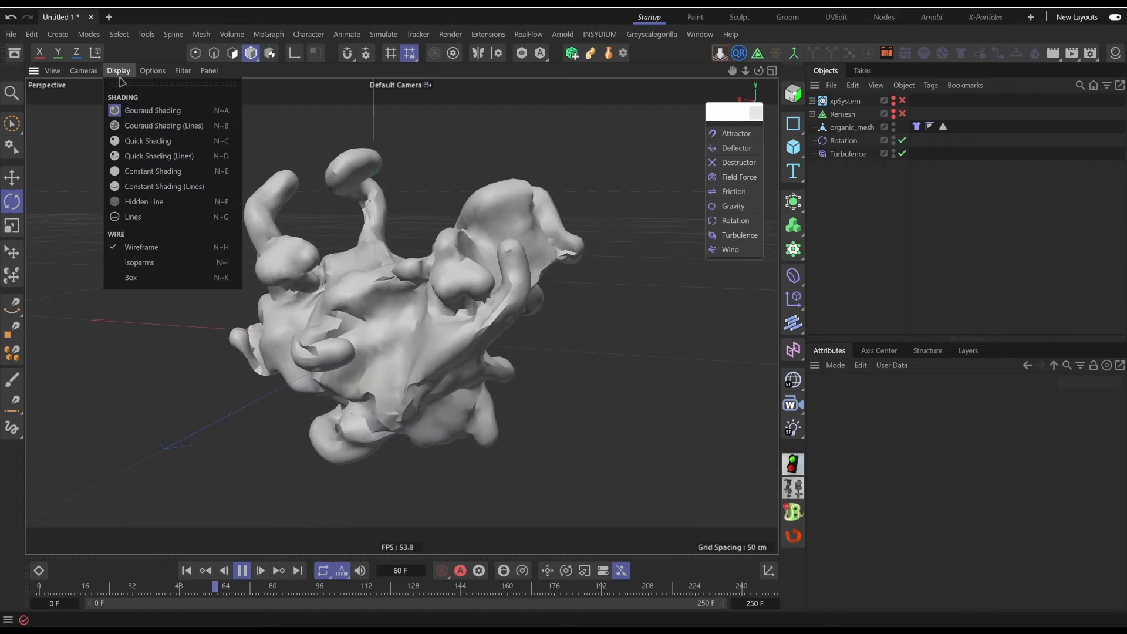
click(148, 126)
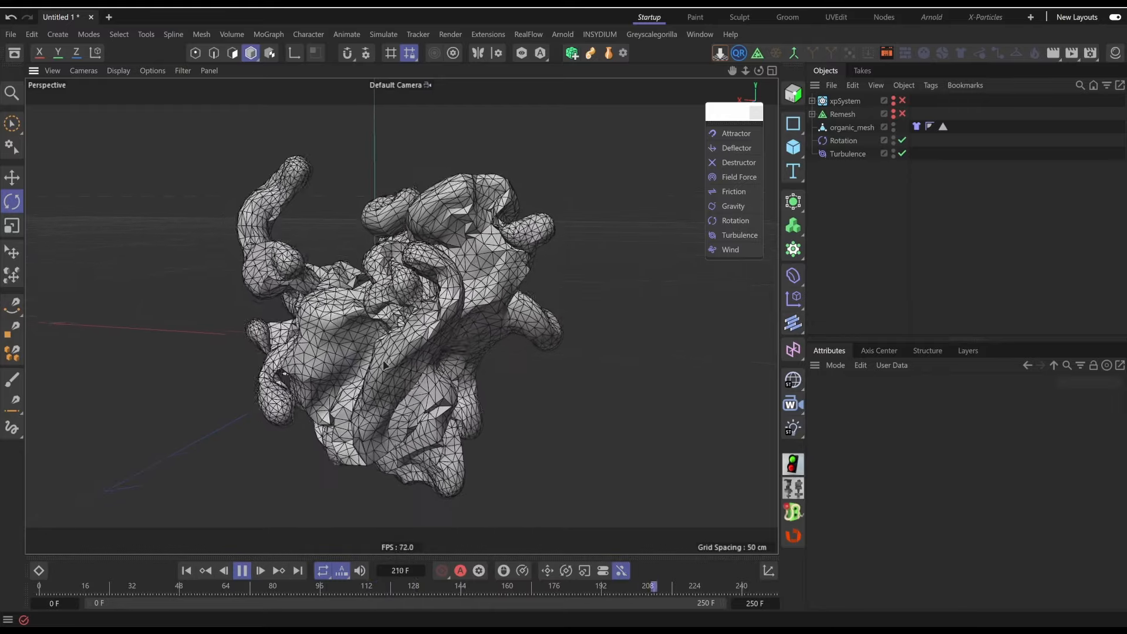
- Try Phong Angles of 180° and 0° on organic_mesh's Phong tag and deselect the tag to compare the shading
click(929, 127)
drag(939, 444, 1124, 445)
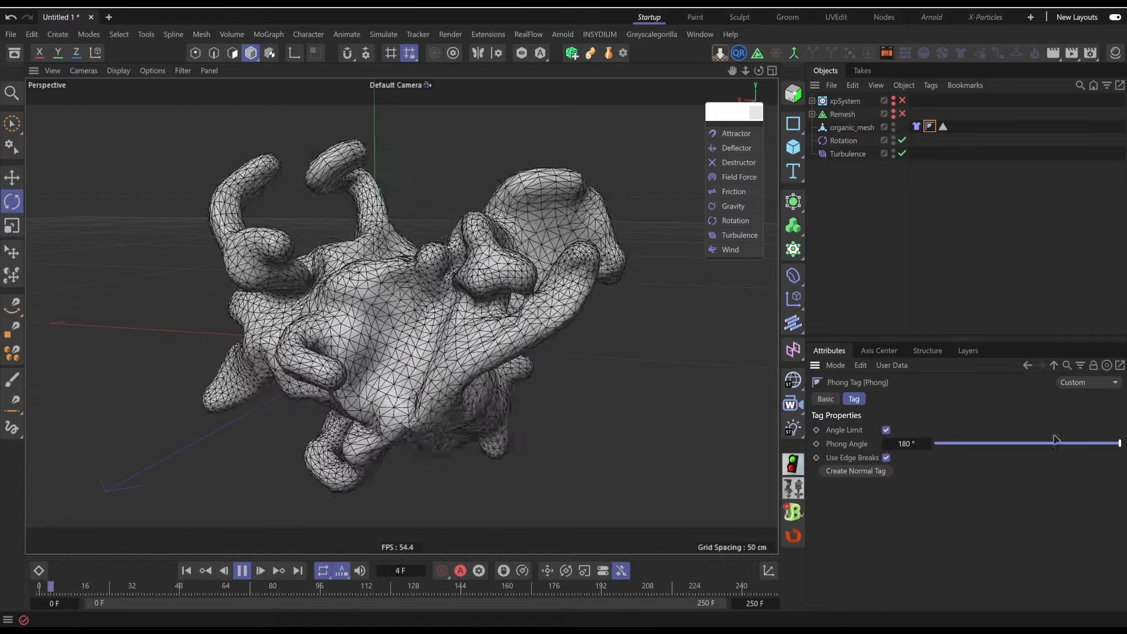
drag(1056, 440, 935, 443)
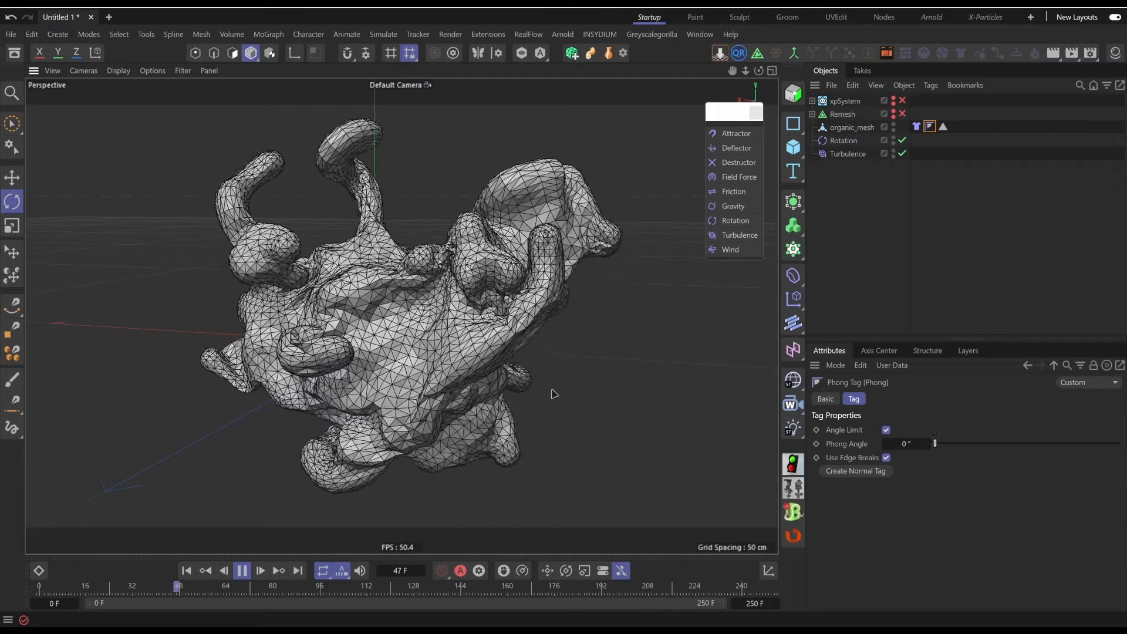
click(553, 394)
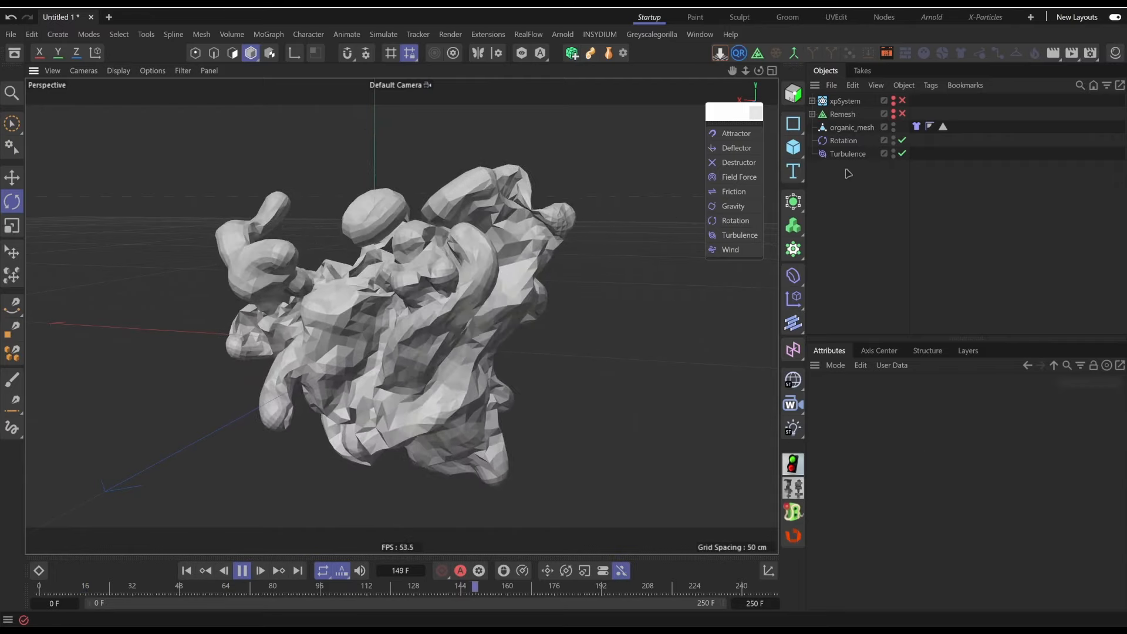
- Set the Phong Angle of organic_mesh's Phong tag to 180° and open the mesh's Cloth tag settings
click(930, 126)
drag(935, 444, 1125, 455)
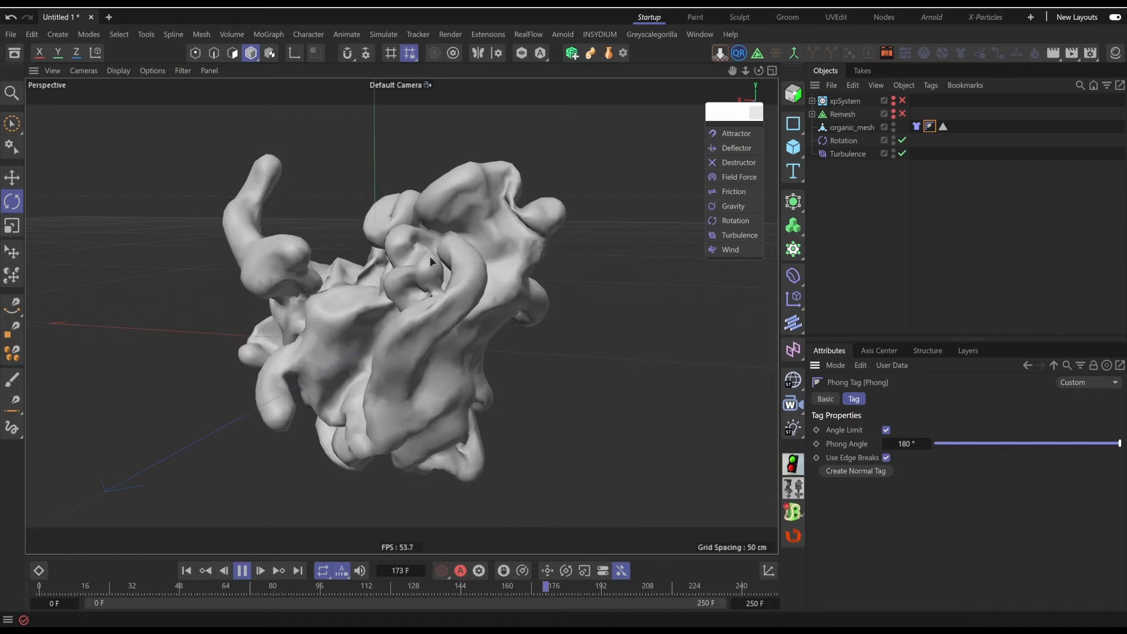
click(917, 127)
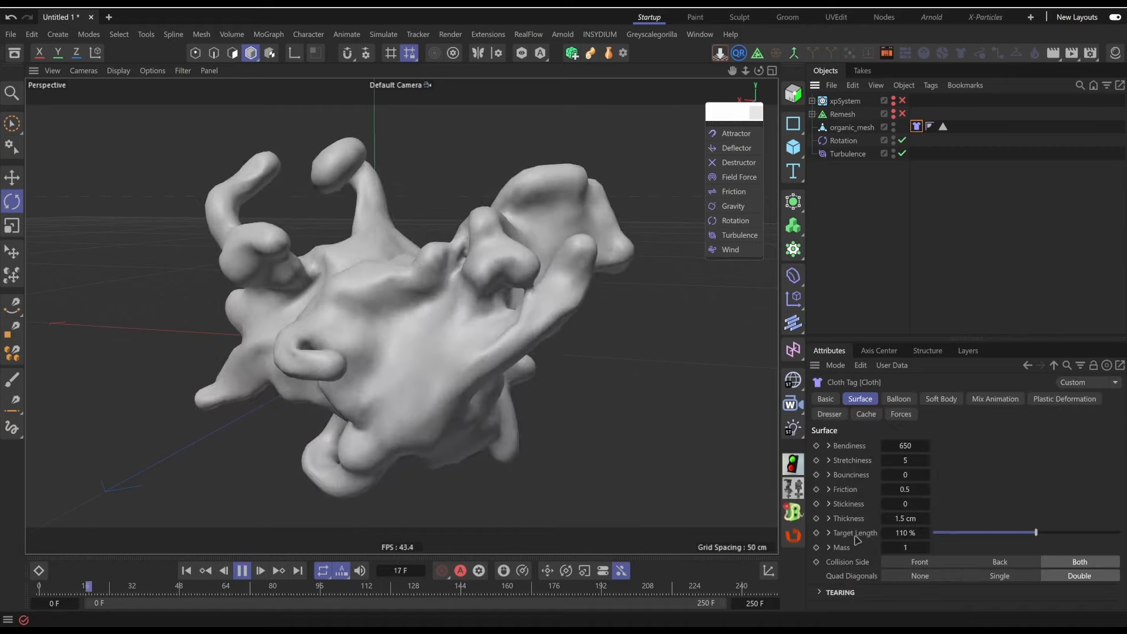
- Enable Balloon on organic_mesh's Cloth tag and try Overpressure values, settling on 2 while replaying the simulation from the first frame
click(899, 399)
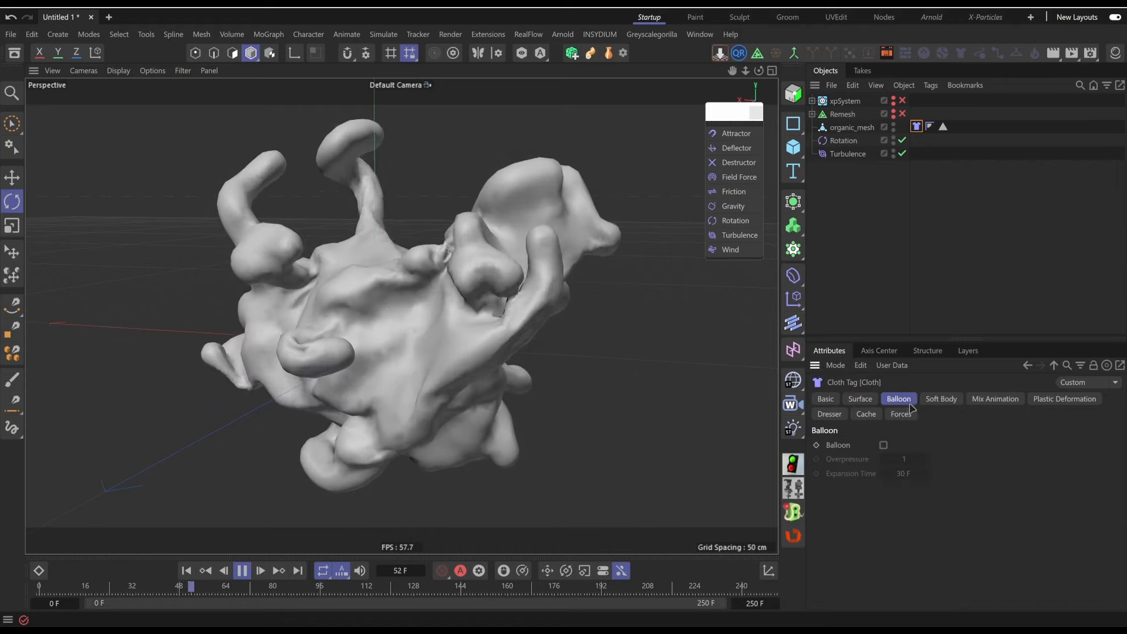
click(883, 445)
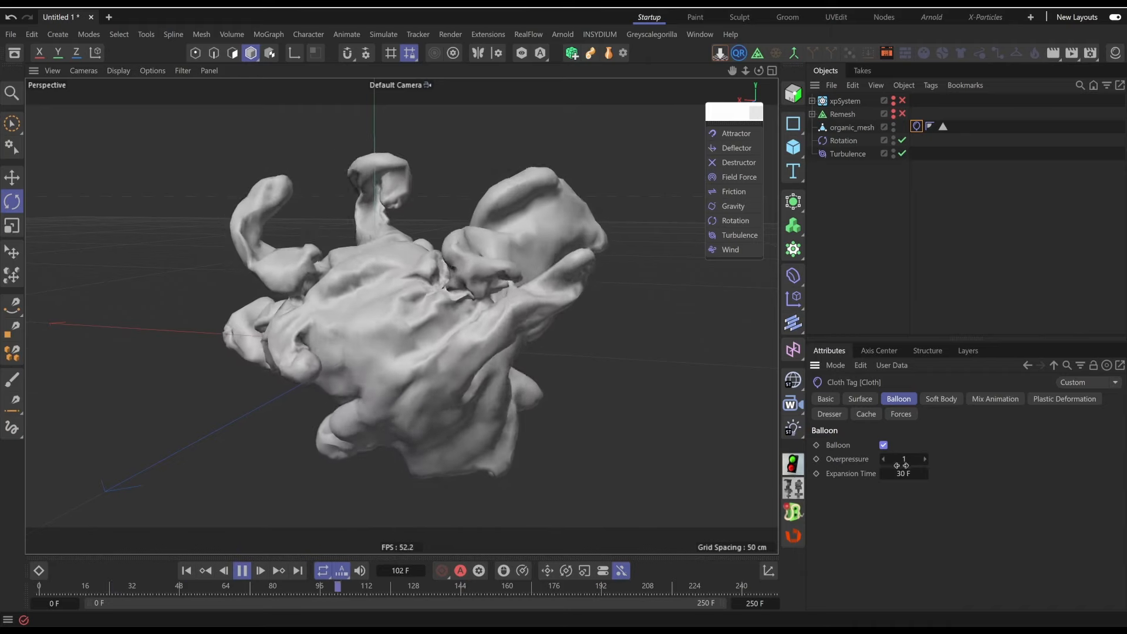
click(904, 459)
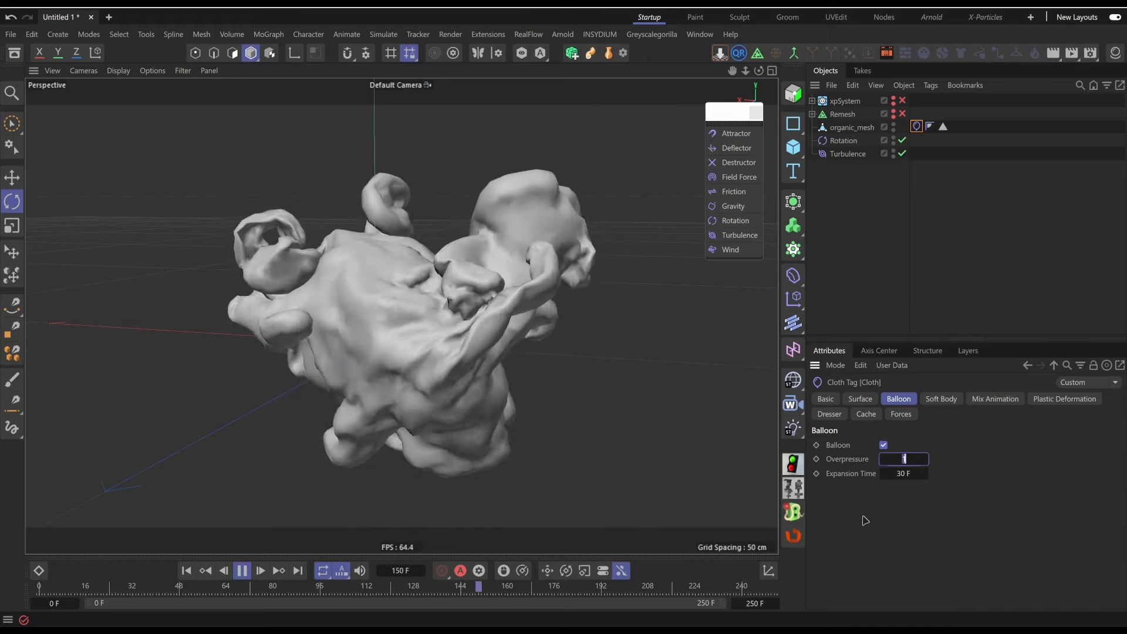
text(5)
key(Return)
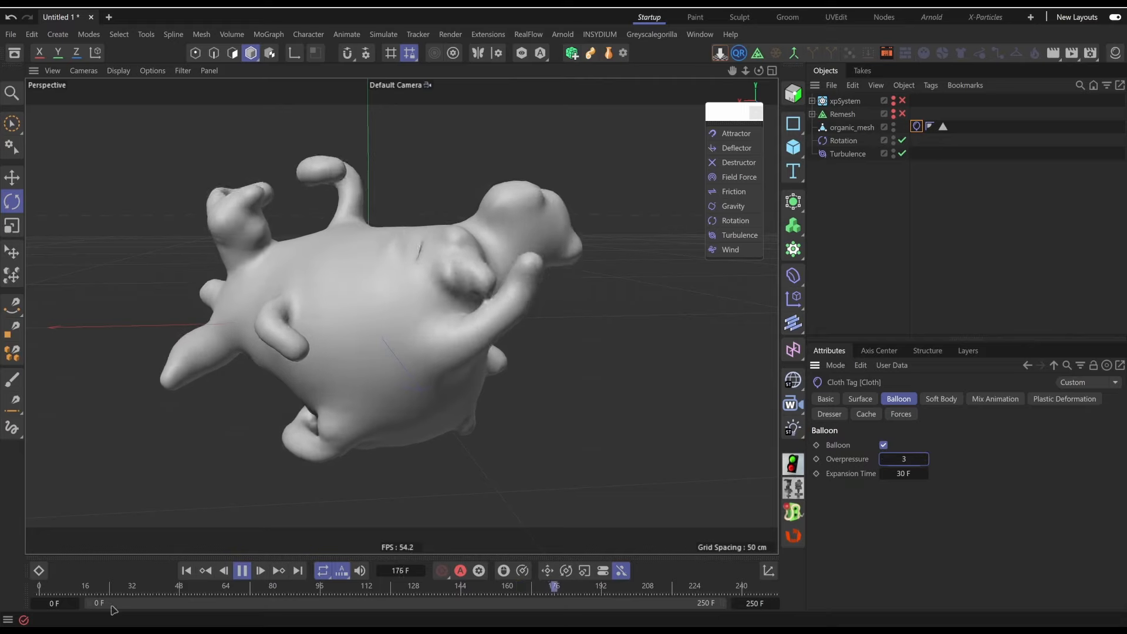
click(186, 570)
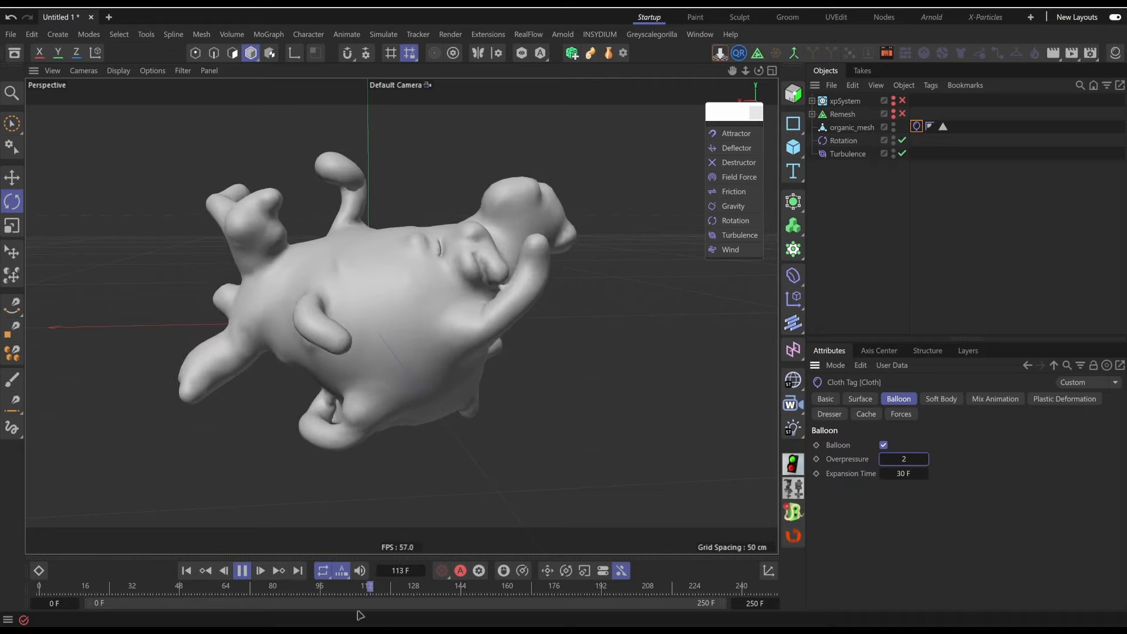
click(186, 570)
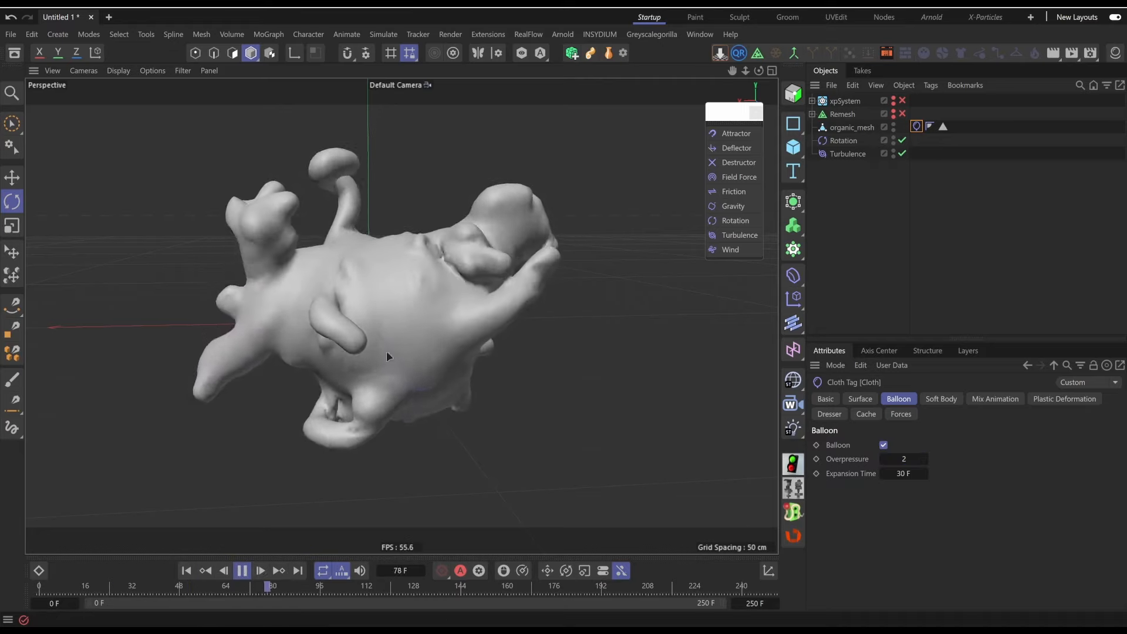
mouse_move(432, 305)
alt+mouse_down()
mouse_move(201, 318)
mouse_move(107, 306)
mouse_move(378, 313)
mouse_move(455, 300)
alt+mouse_up()
alt+drag(380, 295, 427, 296)
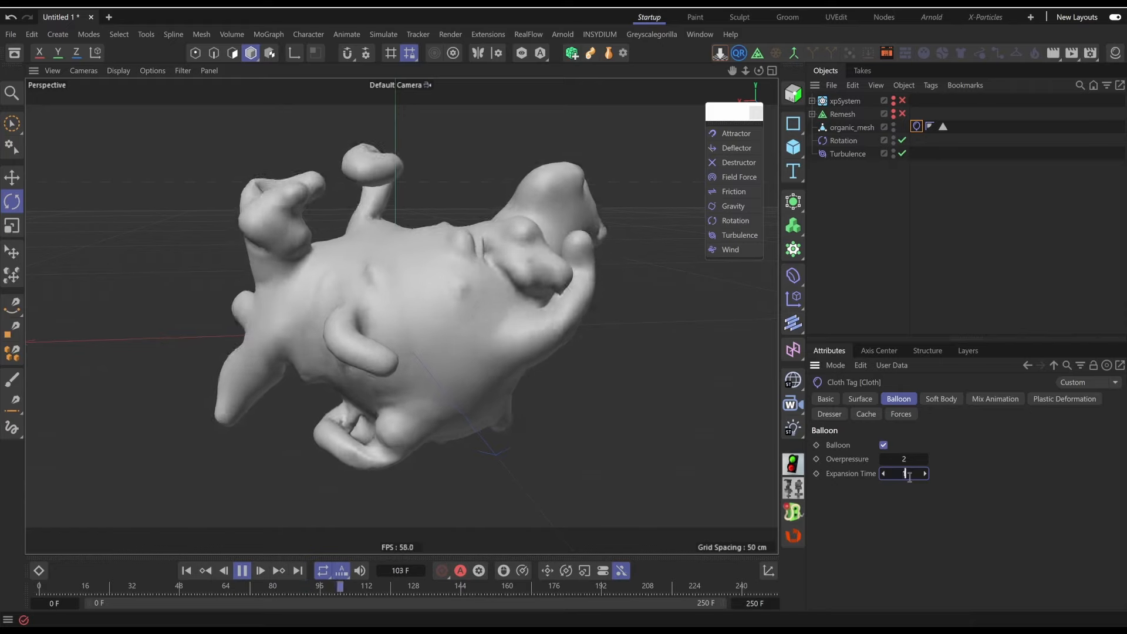
- Replay the balloon simulation and try different Expansion Times, including 43 F
click(196, 573)
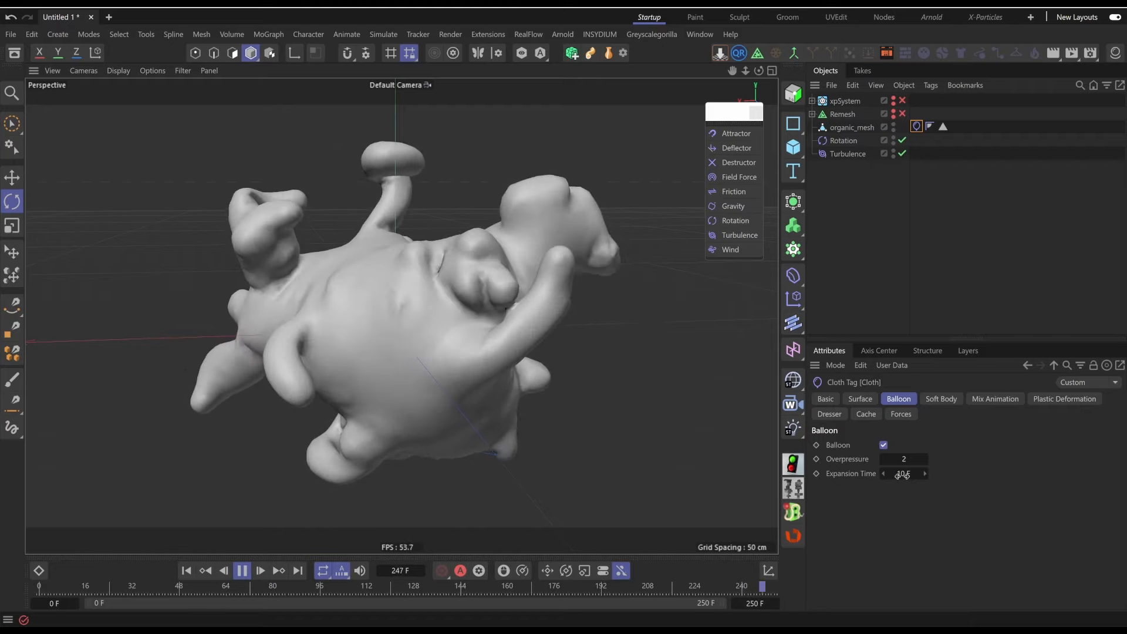
drag(905, 473, 926, 475)
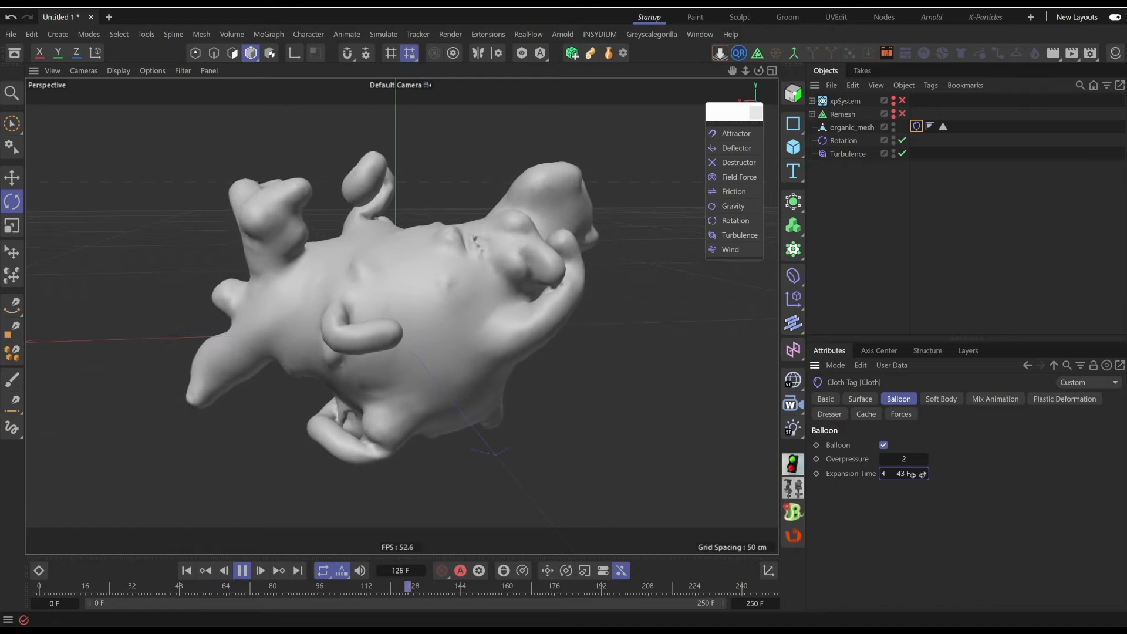
drag(904, 474, 907, 474)
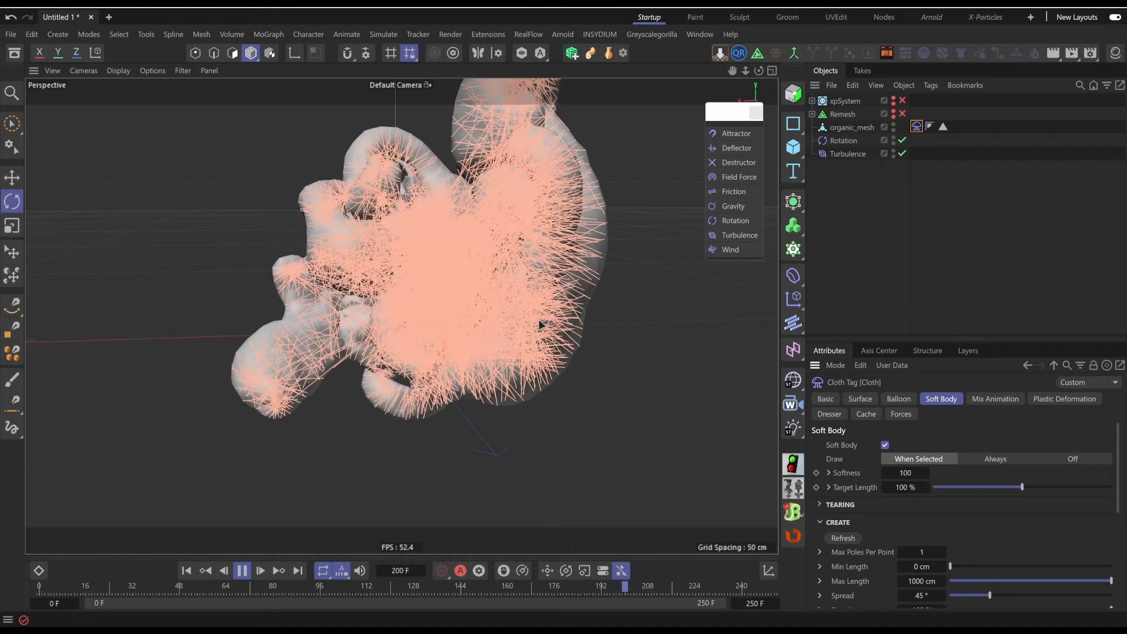
- Switch the Cloth tag's Soft Body off and back on to compare how the mesh deforms during playback
click(885, 445)
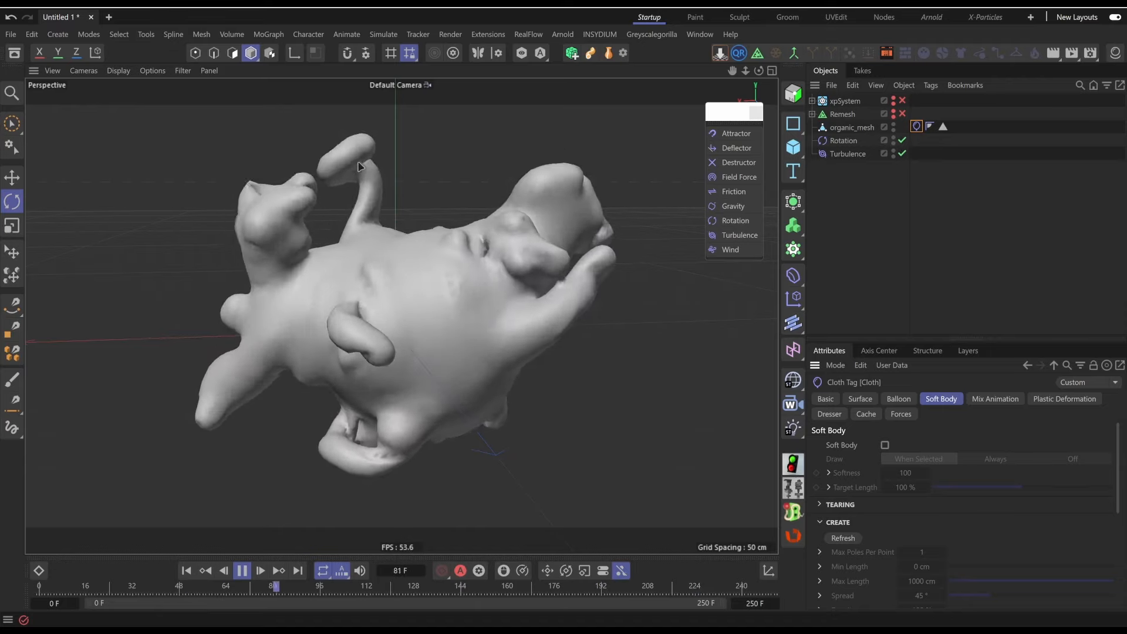
click(885, 444)
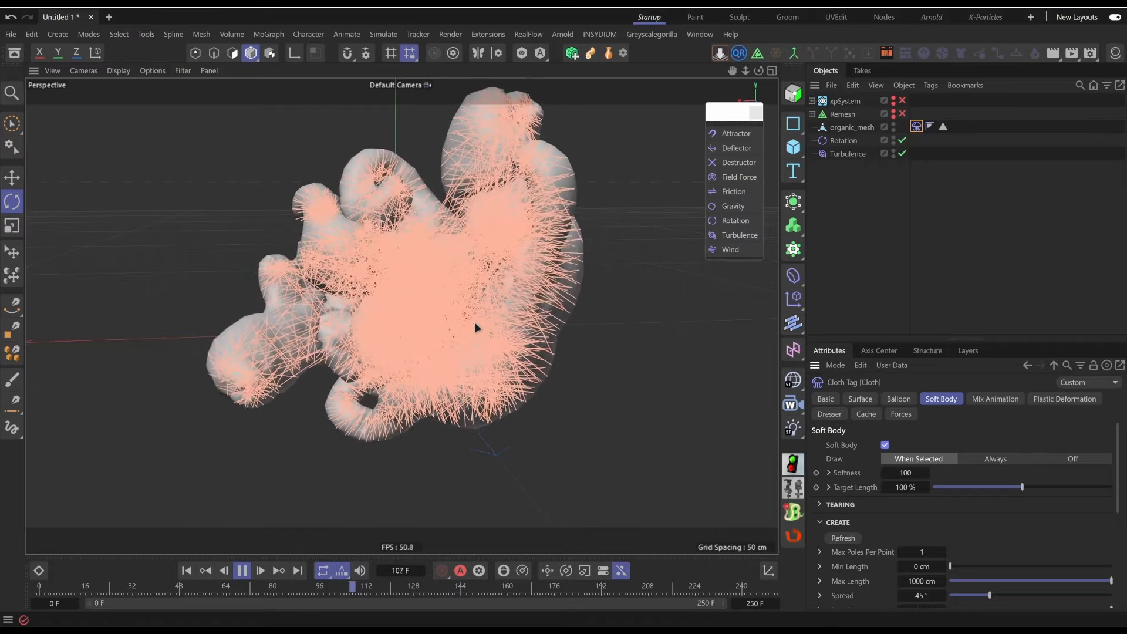
mouse_move(470, 323)
alt+mouse_down()
mouse_move(307, 326)
mouse_move(488, 319)
alt+mouse_up()
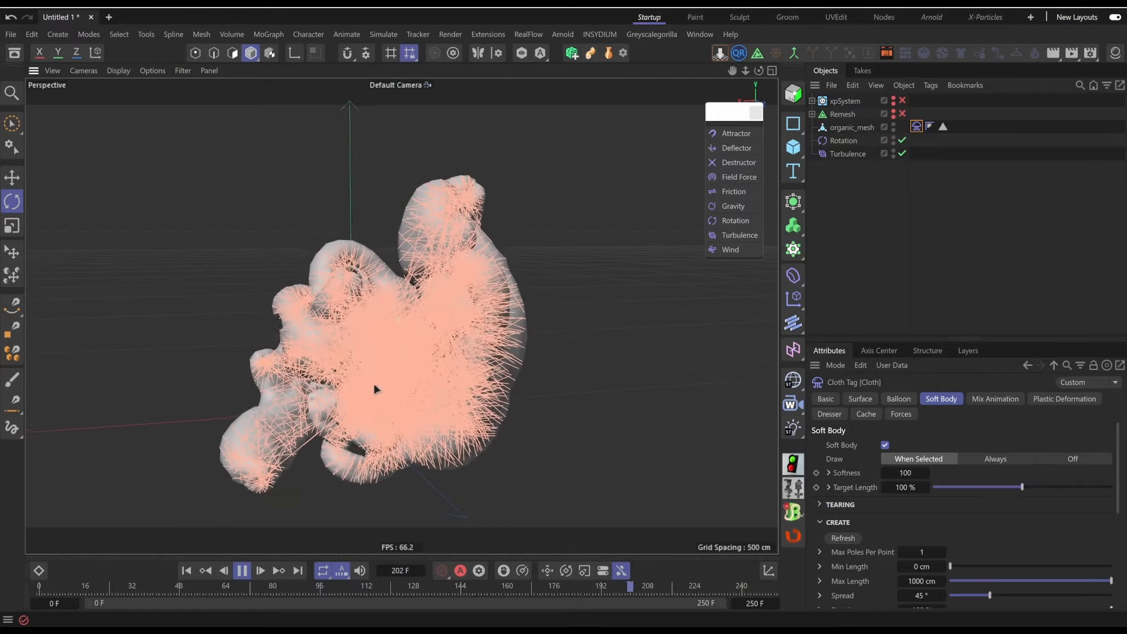
alt+middle_drag(375, 385, 389, 374)
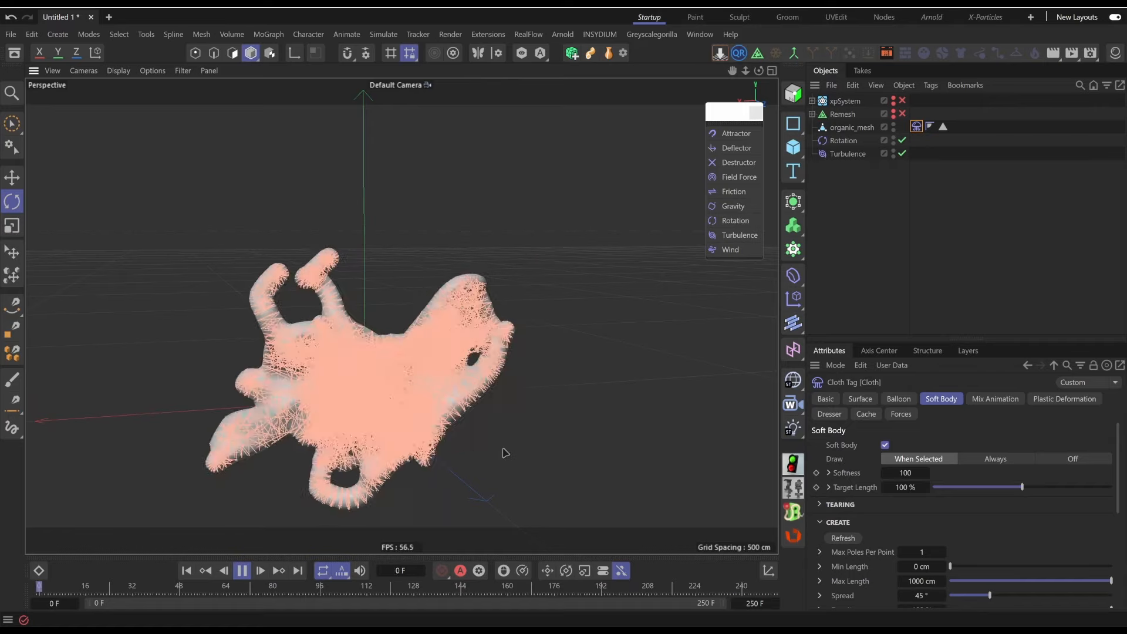
alt+middle_drag(403, 424, 402, 368)
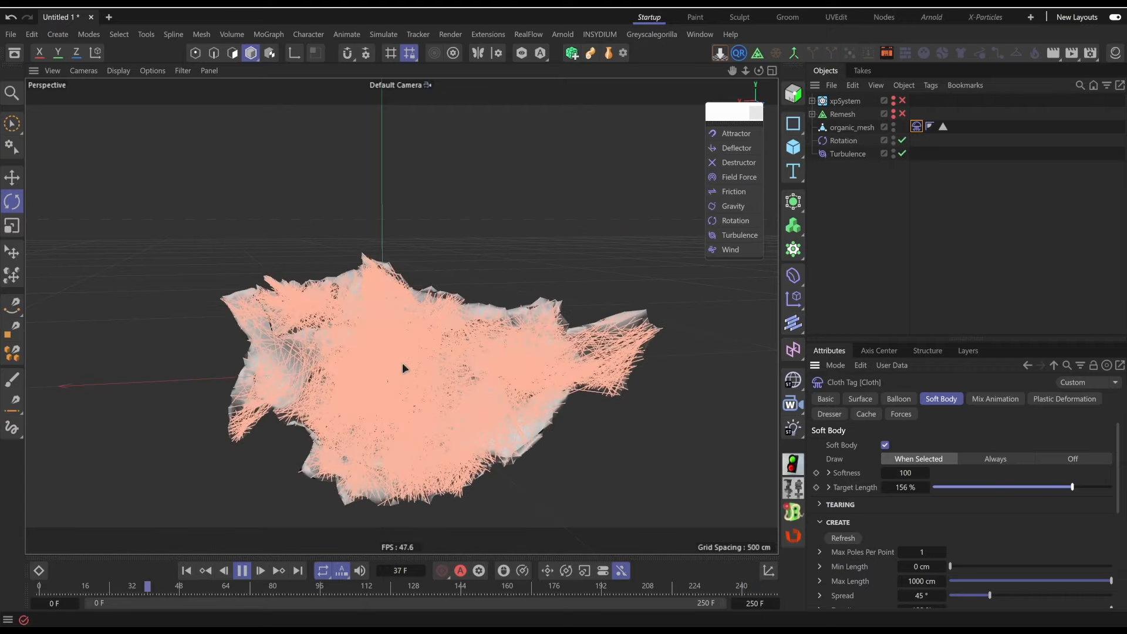
- Try Soft Body Target Lengths of 51 % and 67 % during playback
drag(1072, 488, 979, 491)
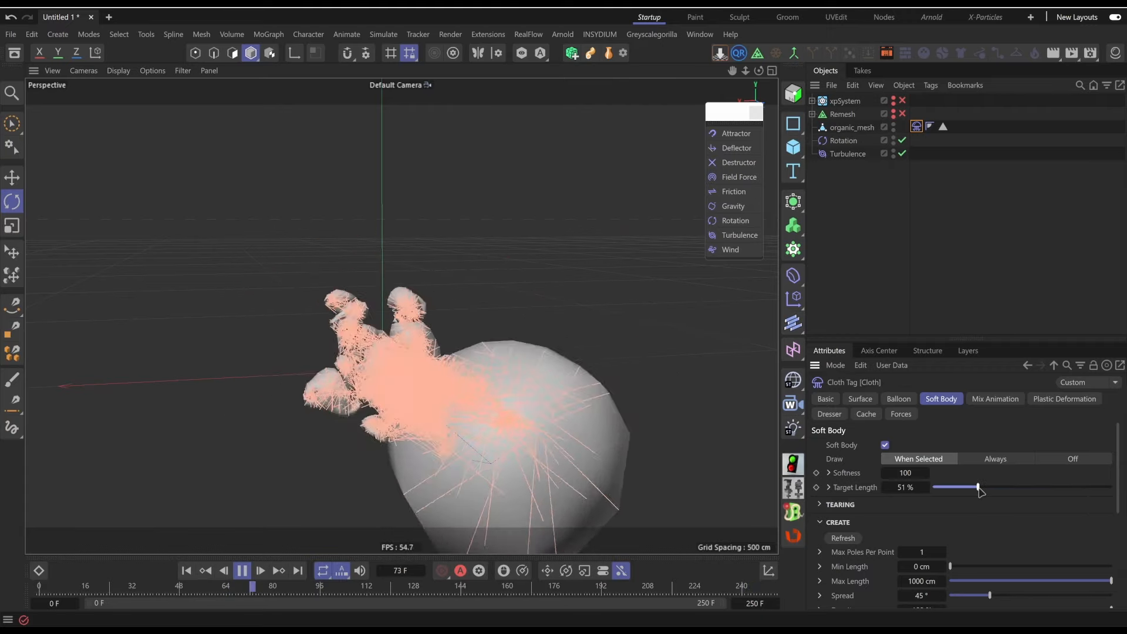
click(1023, 487)
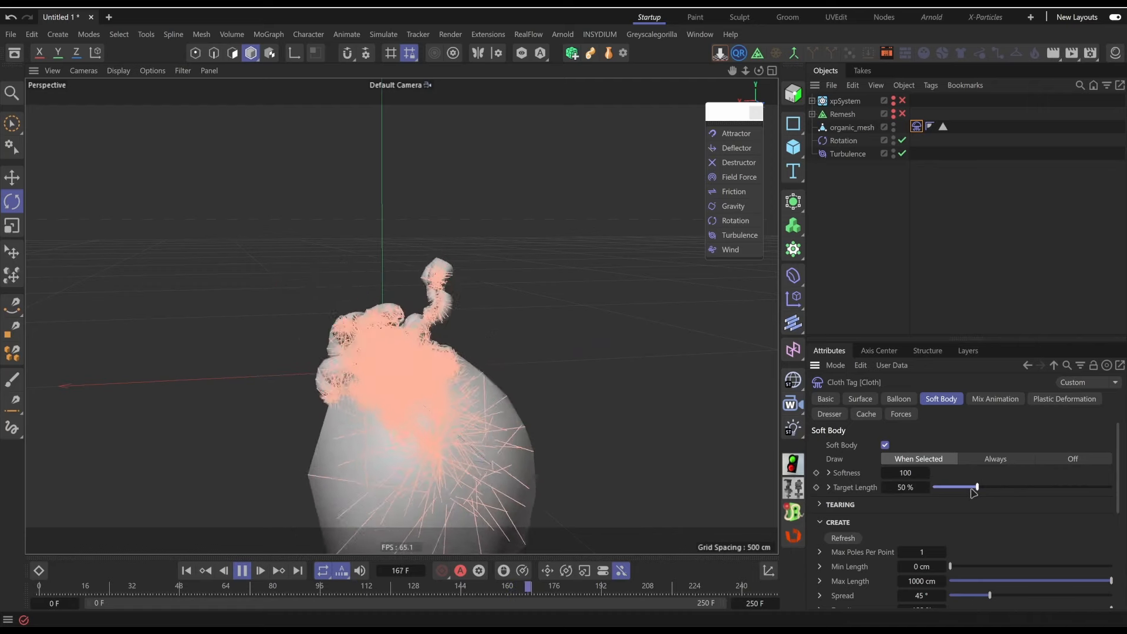
drag(982, 487, 933, 489)
click(992, 488)
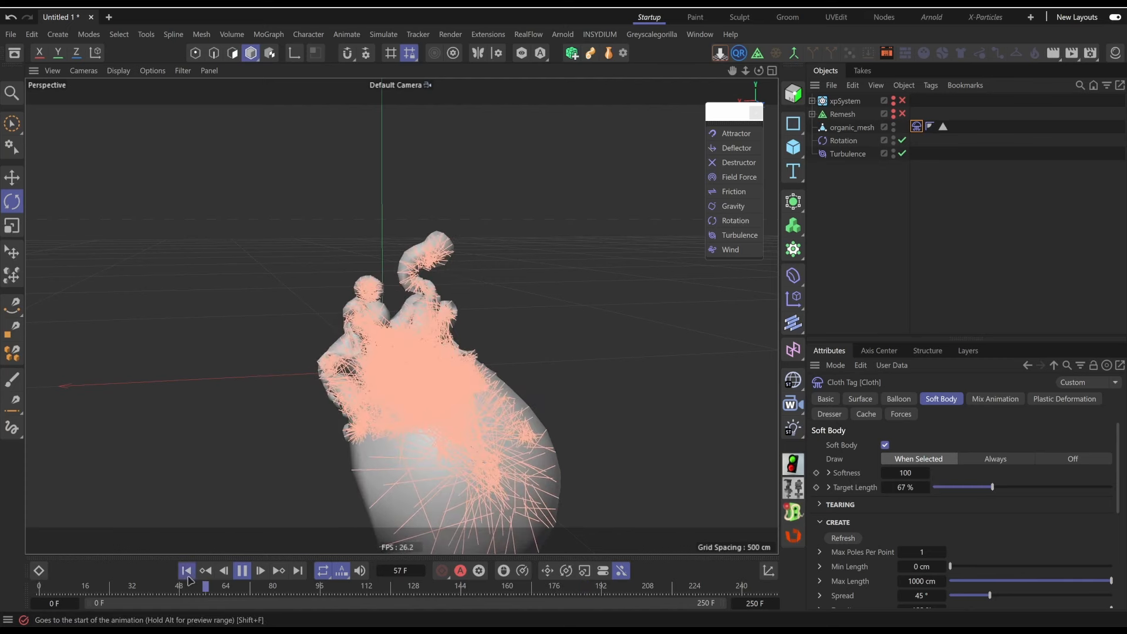
- Stop the simulation at the first frame and restore the Soft Body Target Length to 100 %
click(187, 571)
click(242, 572)
click(187, 572)
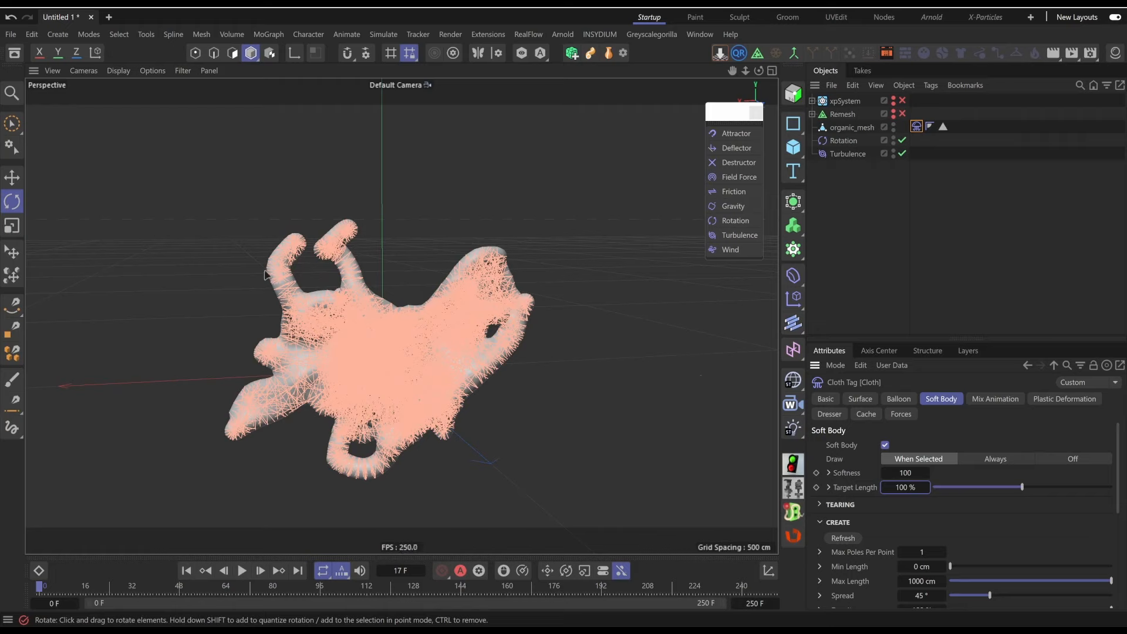
- In the Soft Body creation settings, set the pole Spread to 51° and the Density to 29 %, and play the simulation
scroll(858, 533, down, 3)
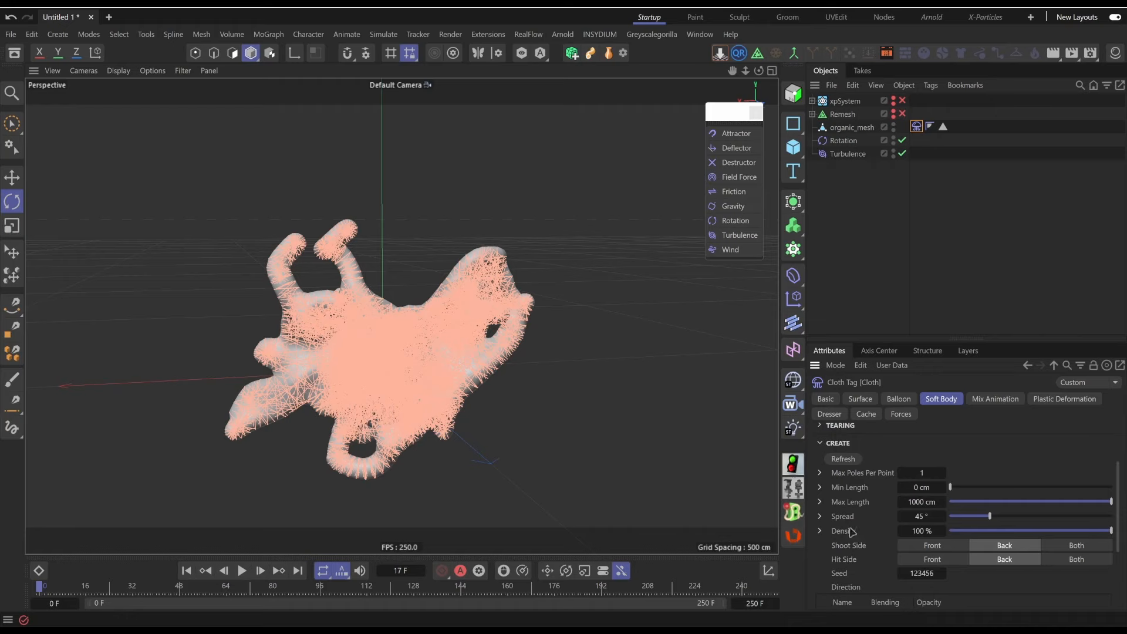
drag(916, 473, 920, 473)
scroll(845, 545, up, 3)
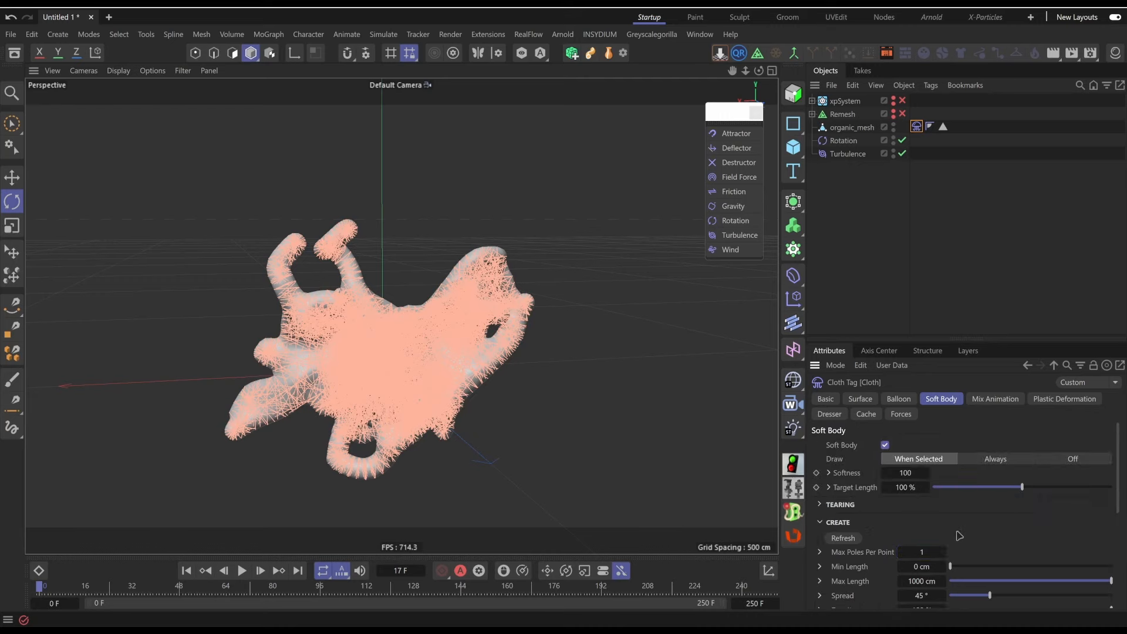
scroll(963, 534, down, 4)
scroll(883, 531, up, 2)
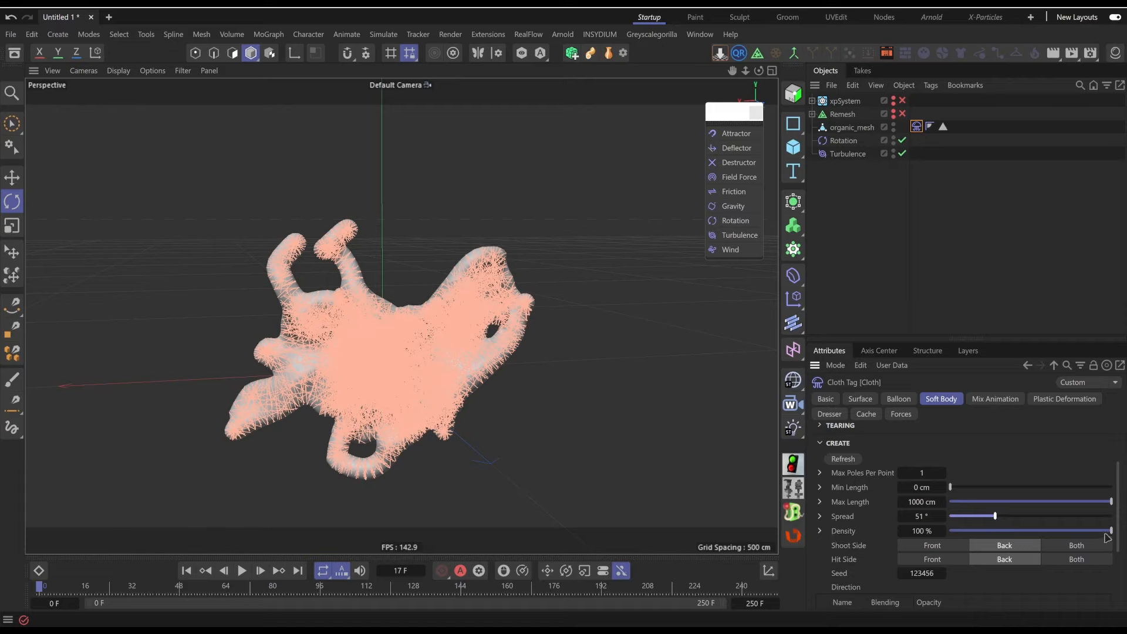
drag(1052, 531, 1005, 531)
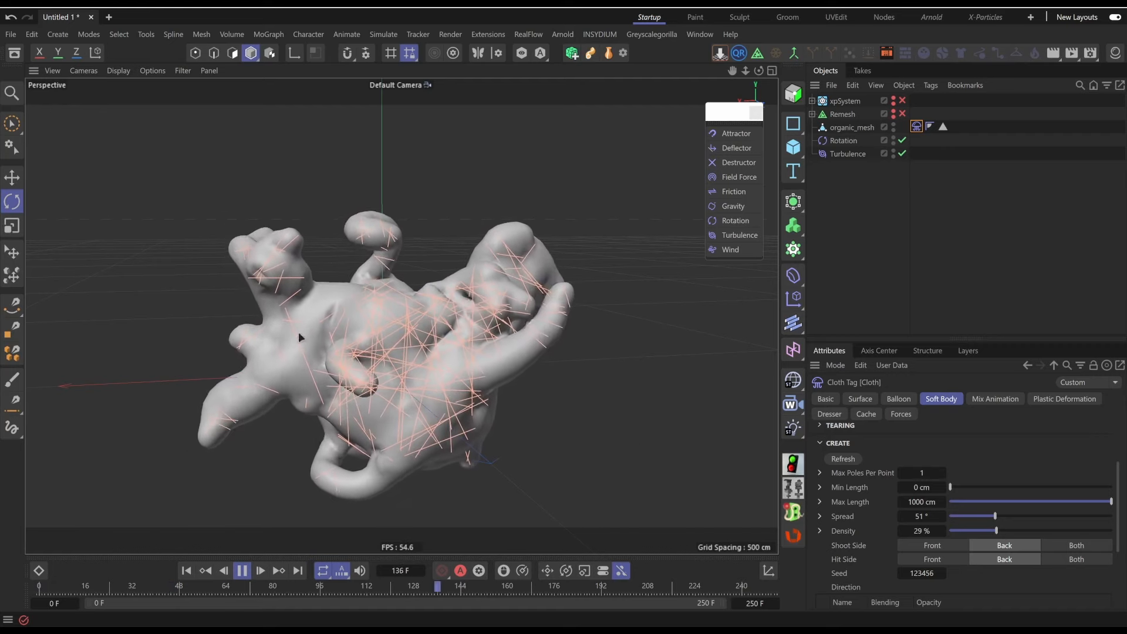
- Try pole Densities of 66 % and 22 %, settle on 31 %, and replay the simulation from the first frame
drag(996, 530, 1057, 531)
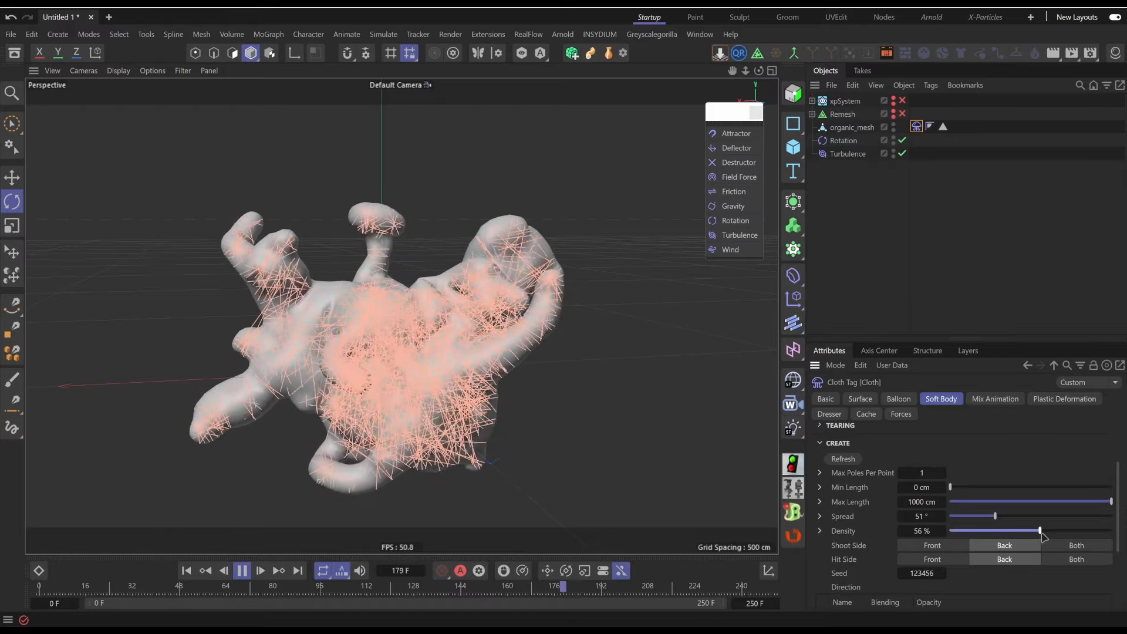
click(186, 571)
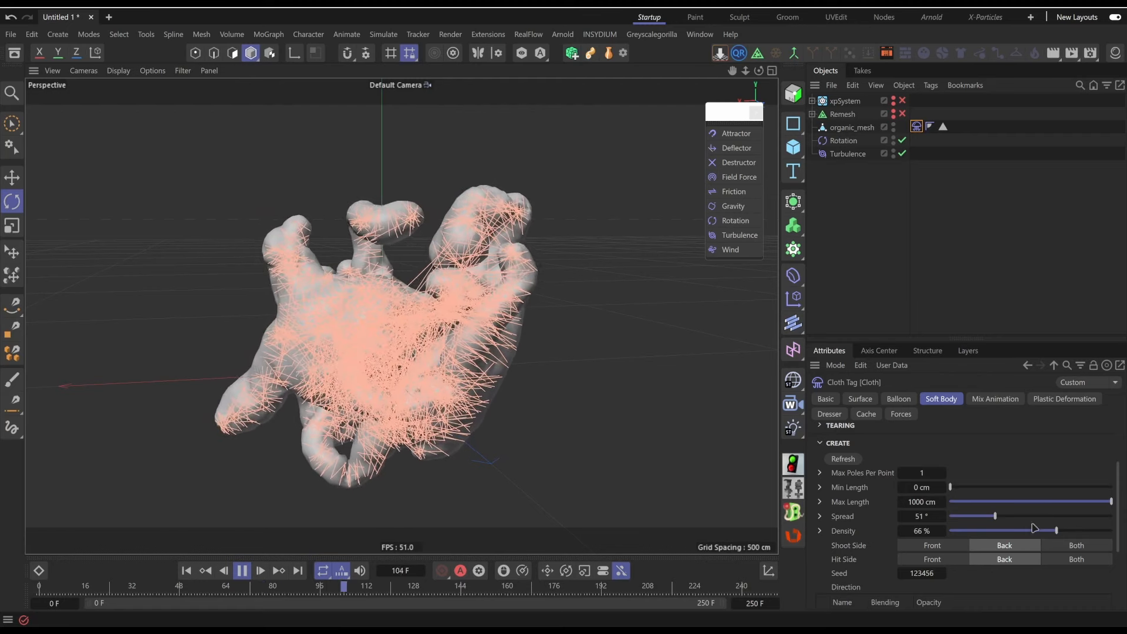
drag(1056, 530, 976, 531)
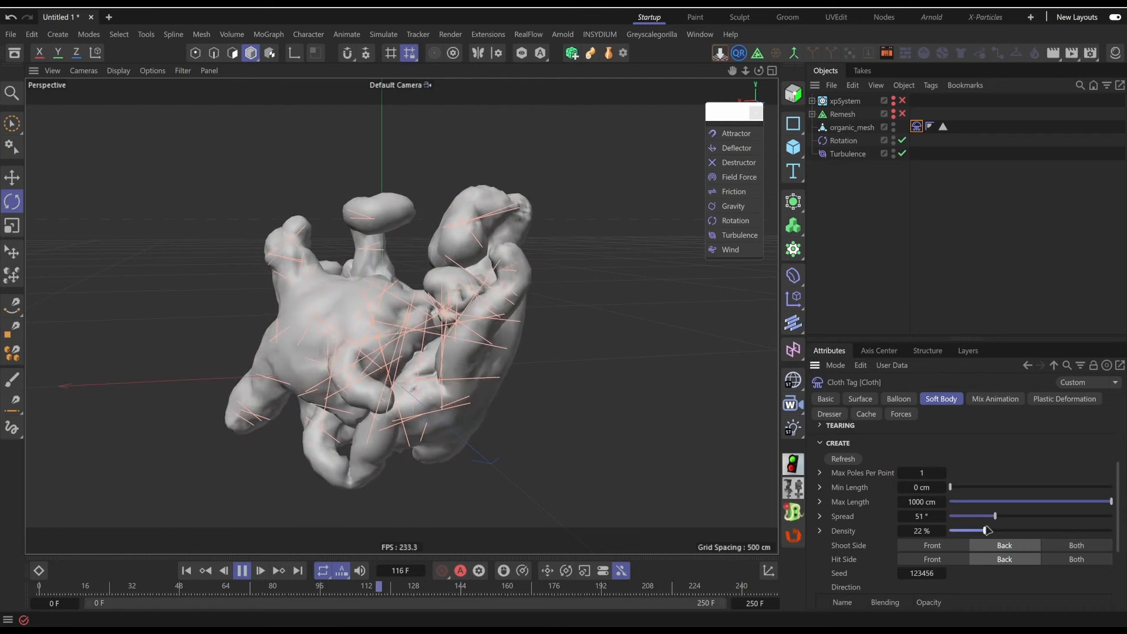
click(186, 570)
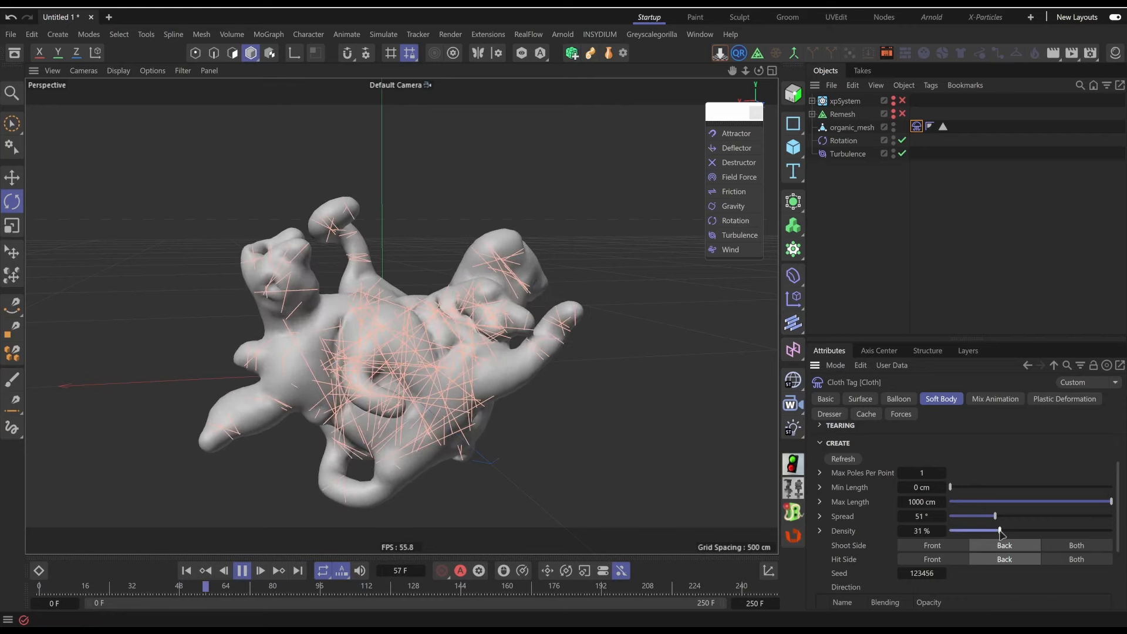
click(186, 570)
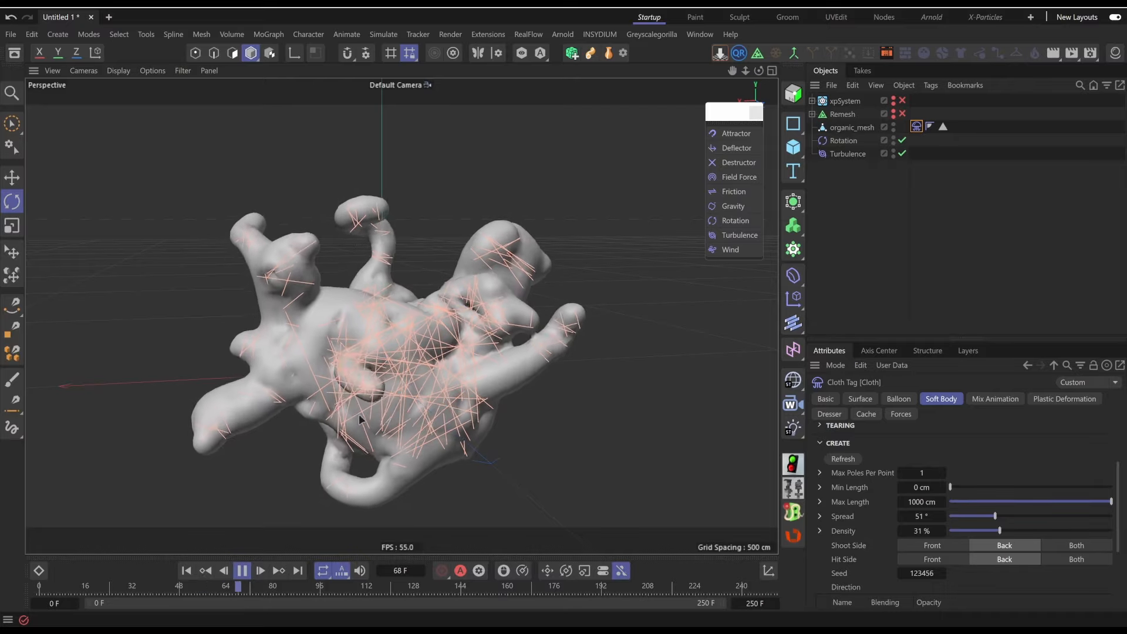
- Examine the deforming soft body mesh and its internal poles up close from several angles during playback
scroll(312, 367, up, 5)
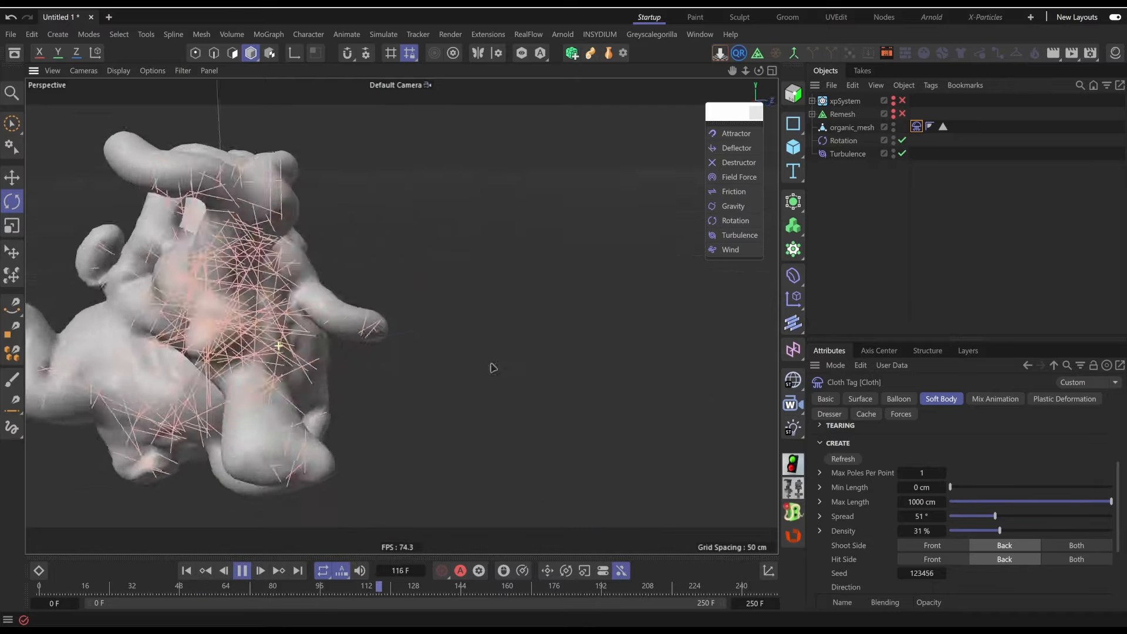
alt+drag(493, 368, 414, 337)
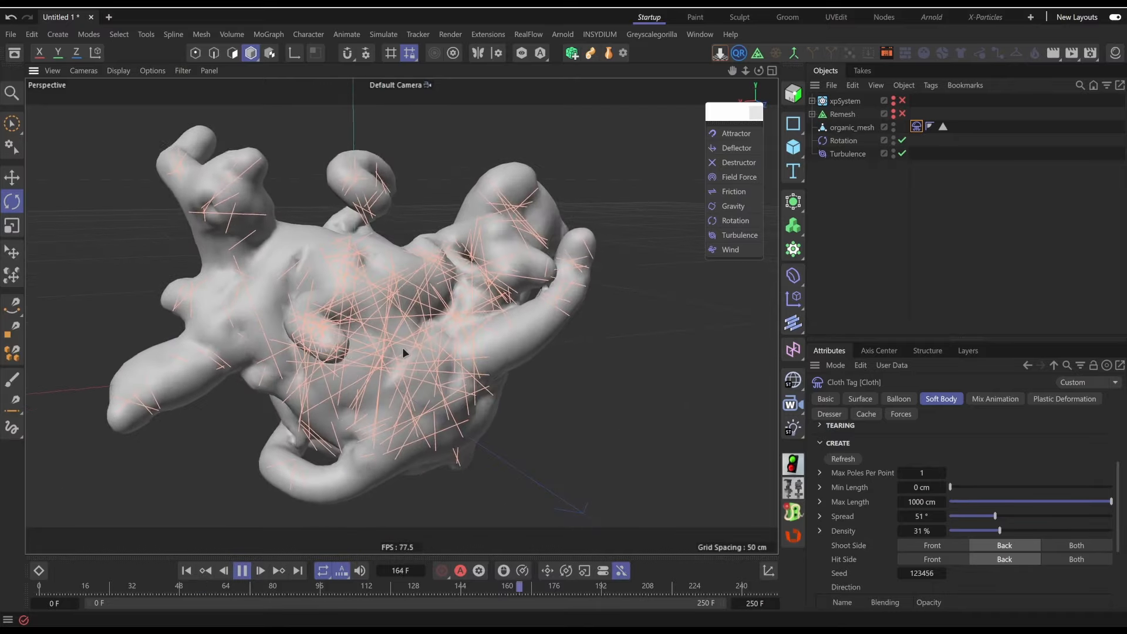
scroll(346, 282, up, 3)
alt+drag(332, 291, 332, 334)
scroll(330, 332, down, 6)
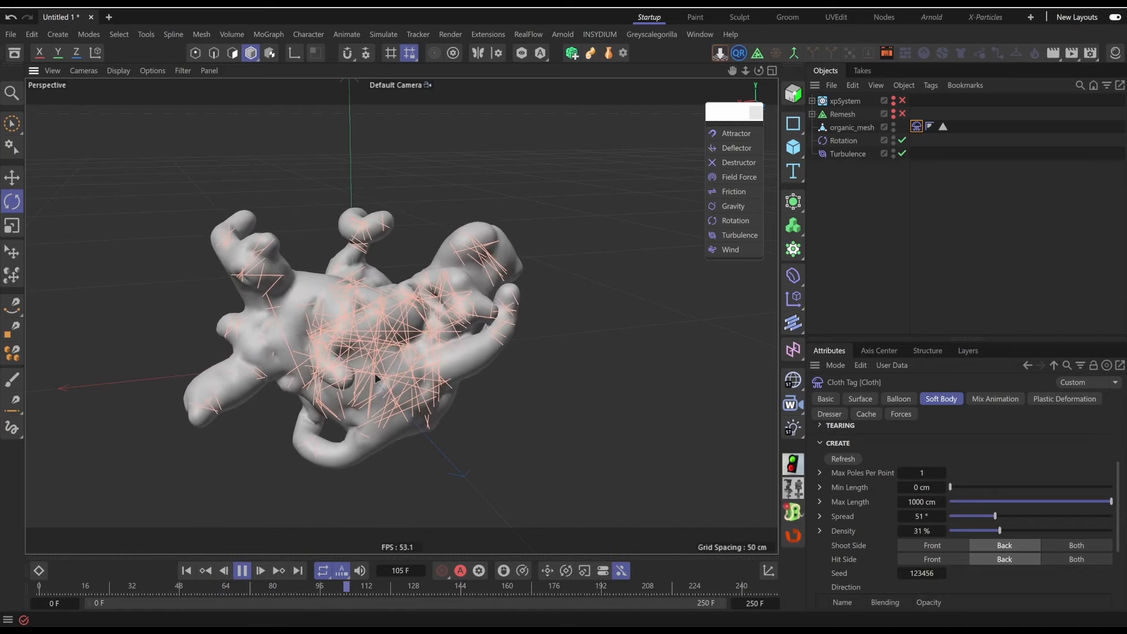
scroll(375, 366, up, 8)
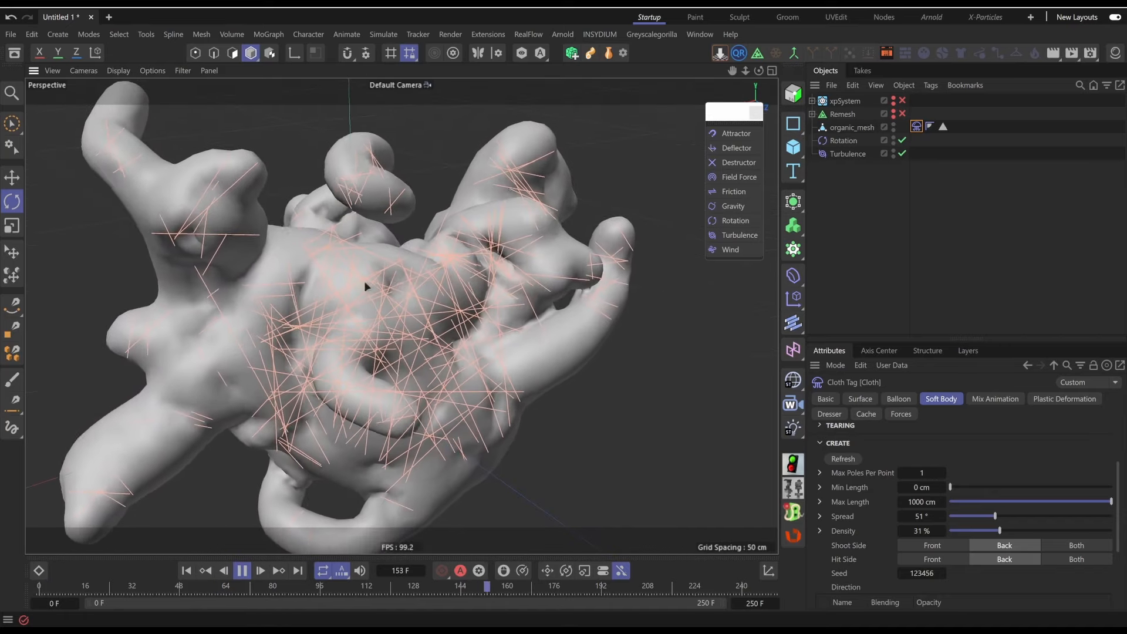
alt+drag(510, 329, 545, 322)
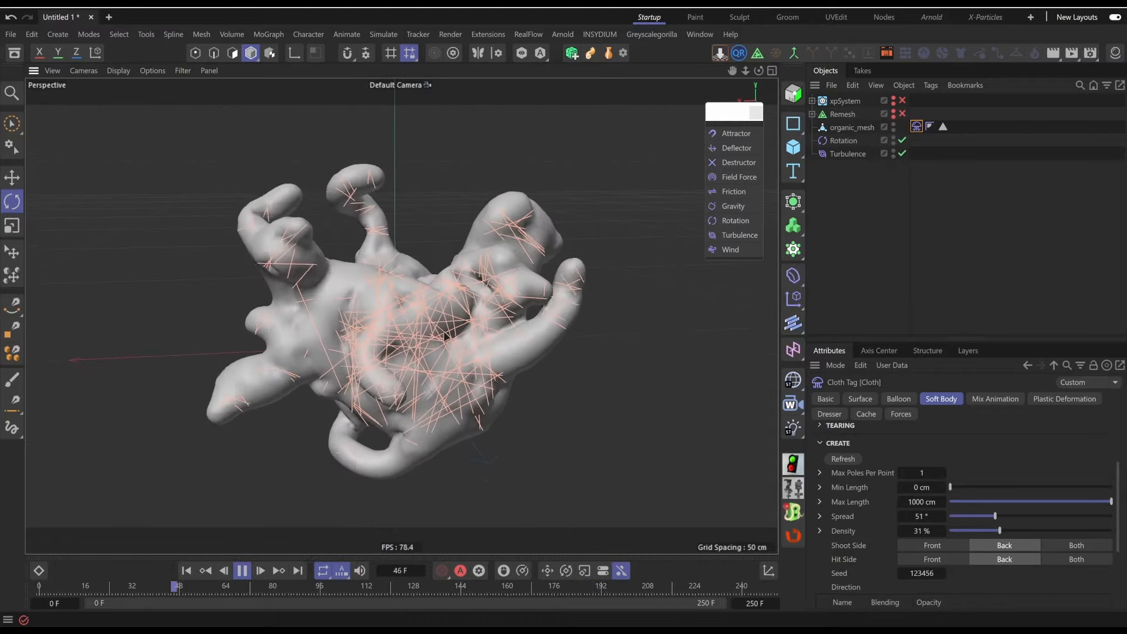
- Deselect everything to view the mesh without its poles, and reselect organic_mesh and its Cloth tag
click(664, 415)
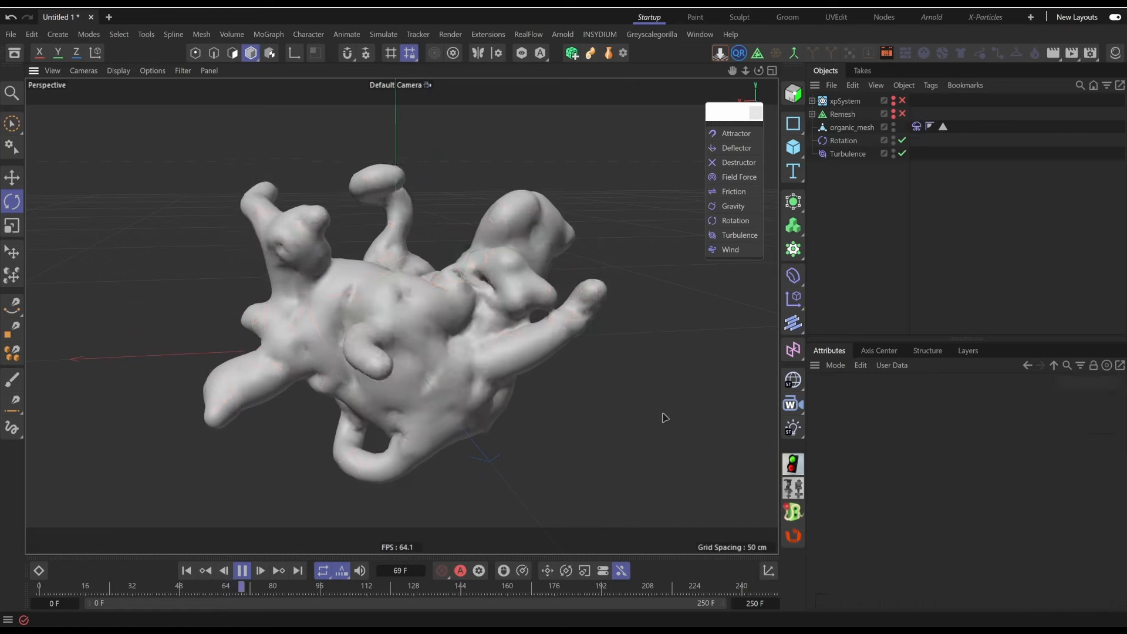
click(849, 127)
click(916, 126)
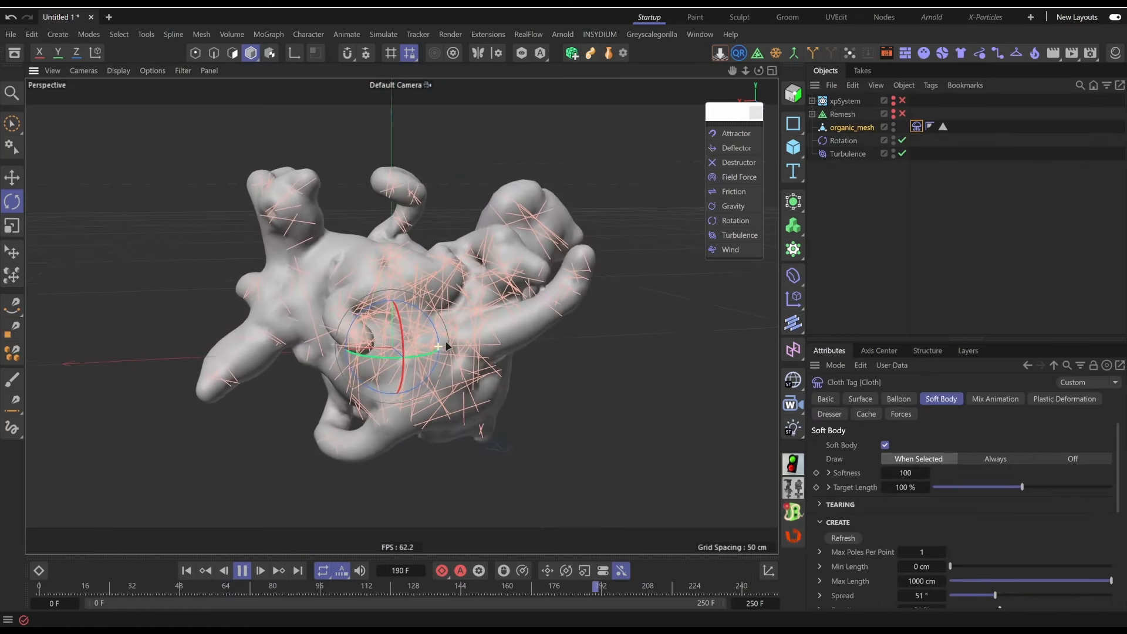
- Try the soft body Draw options Off, Always and When Selected, checking the pole display with the Cloth tag selected and deselected
click(848, 239)
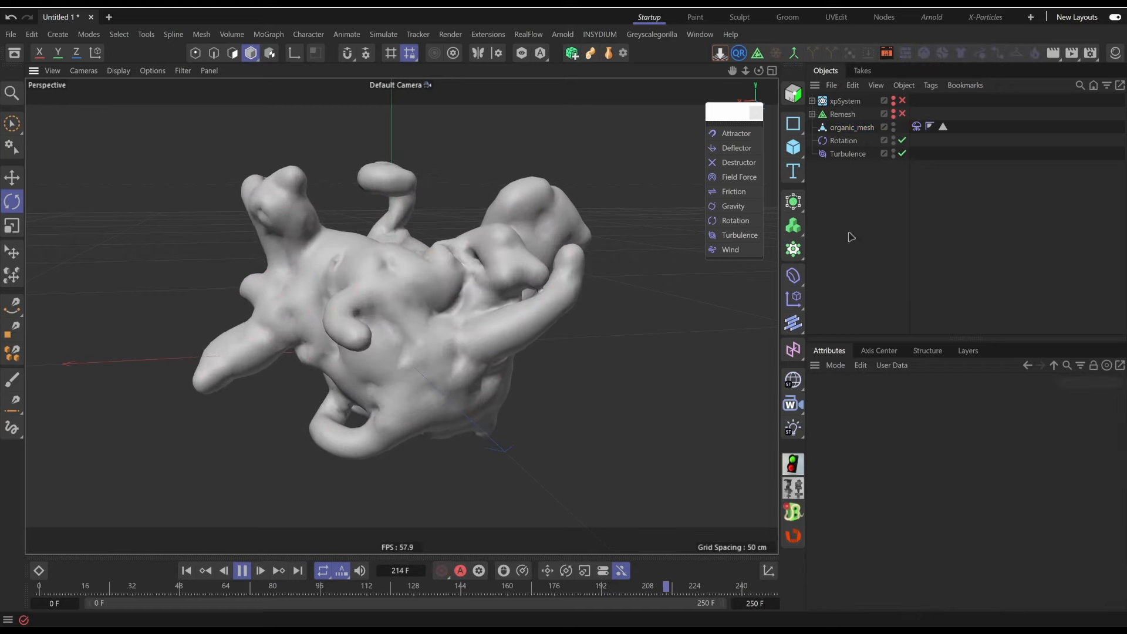
click(916, 126)
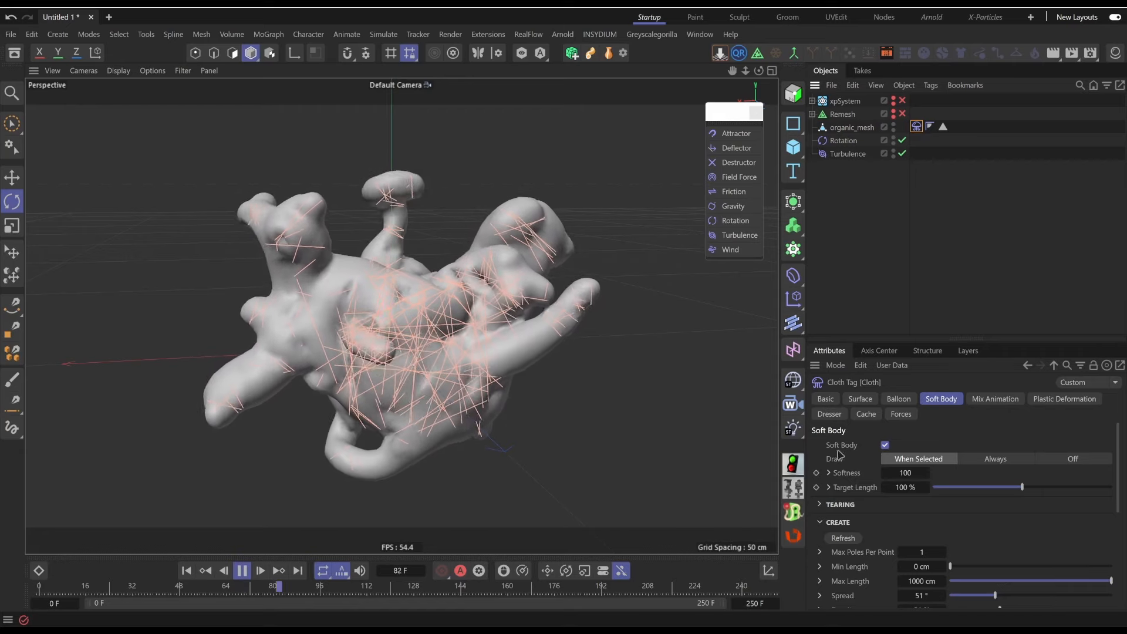
click(1072, 459)
click(1004, 461)
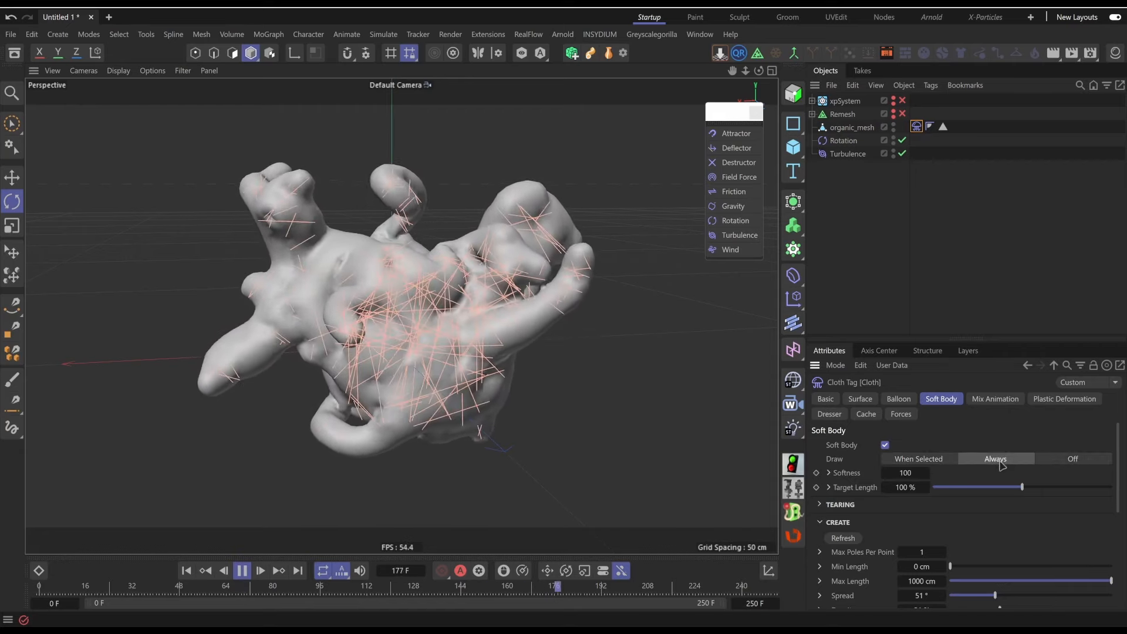
click(908, 273)
click(579, 305)
click(593, 349)
click(916, 126)
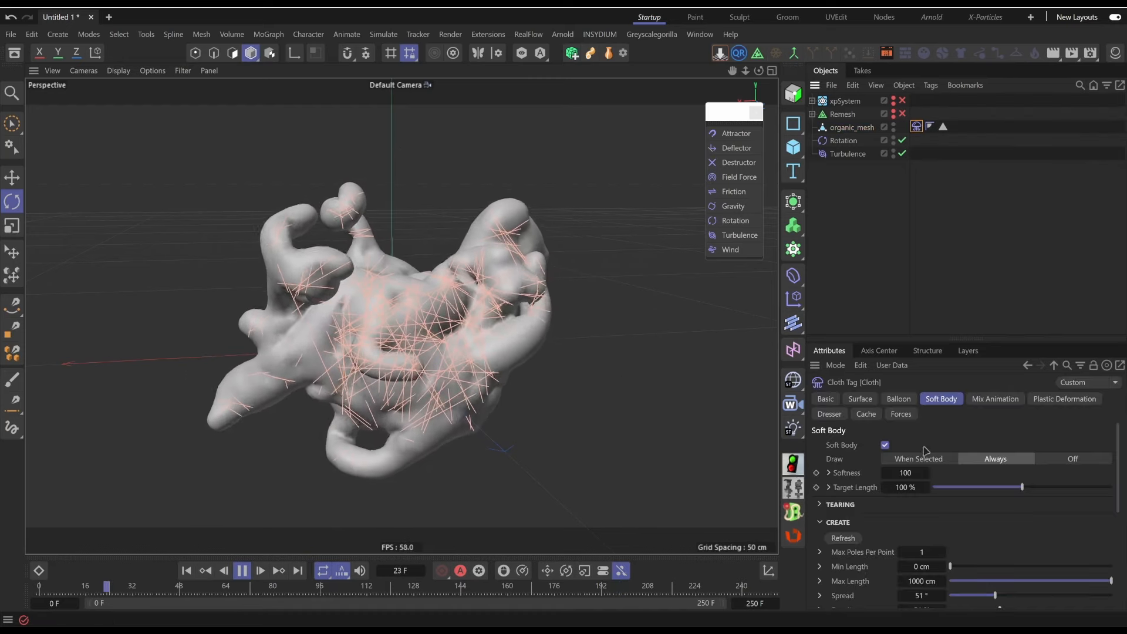
click(942, 228)
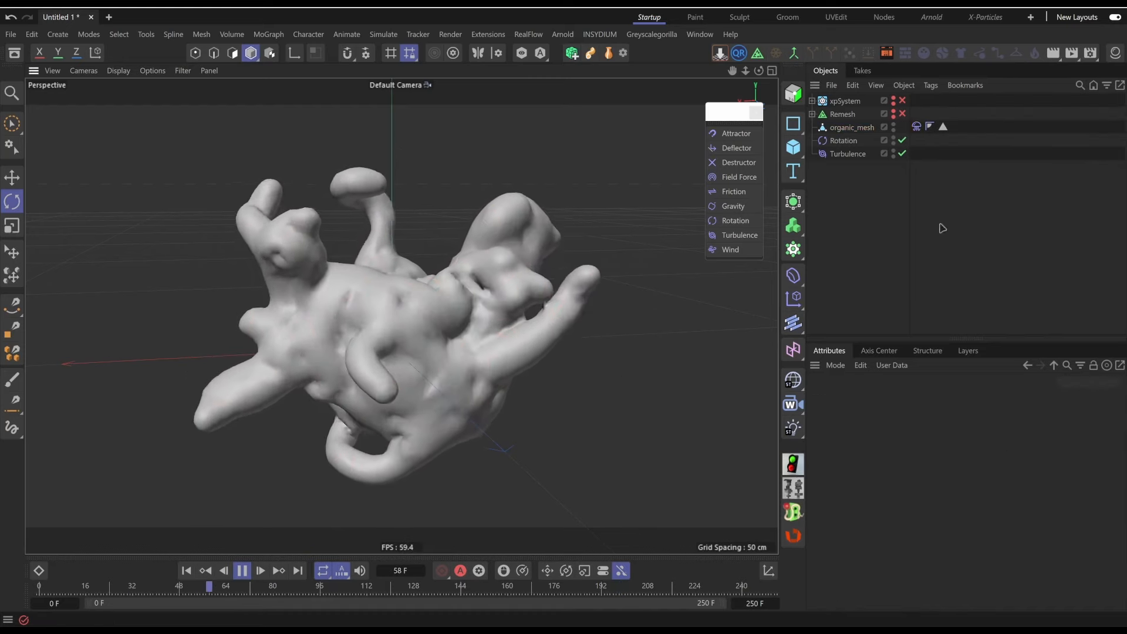
- Set the Cloth tag's soft body Draw option to Off and inspect the deforming mesh from several angles during playback
click(916, 128)
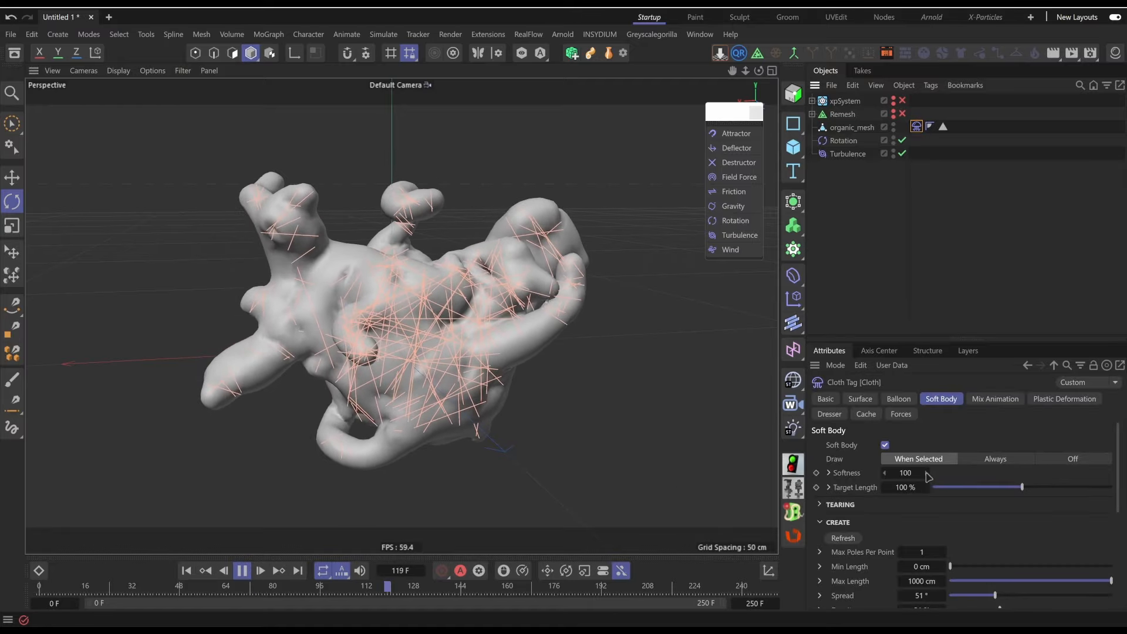
mouse_move(325, 323)
alt+mouse_down()
mouse_move(616, 327)
mouse_move(325, 311)
alt+mouse_up()
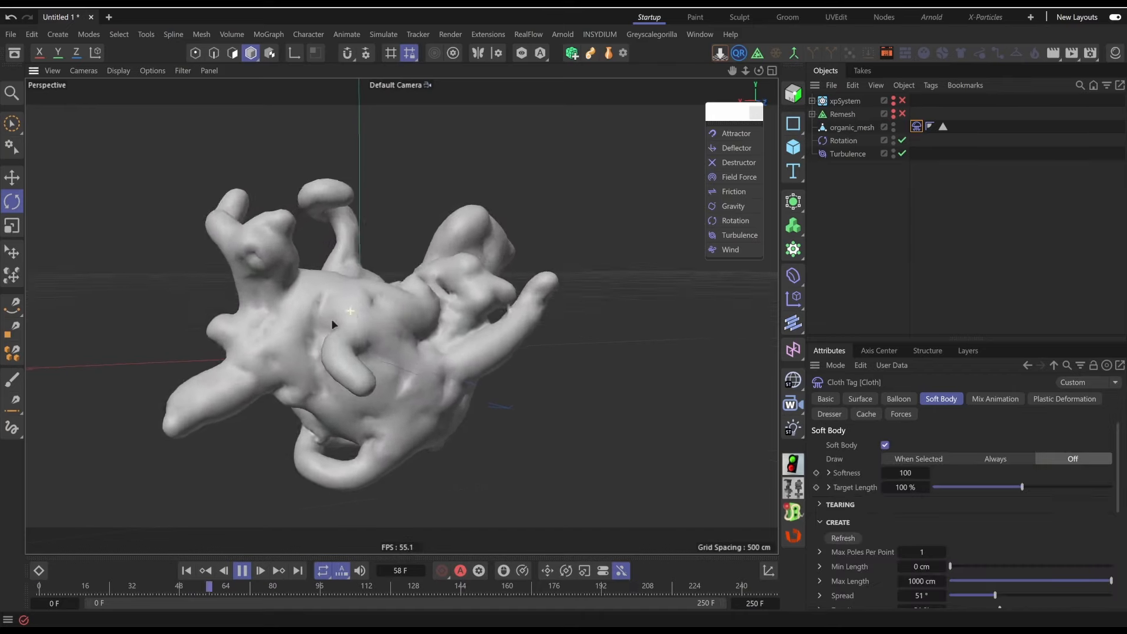
alt+drag(350, 311, 291, 316)
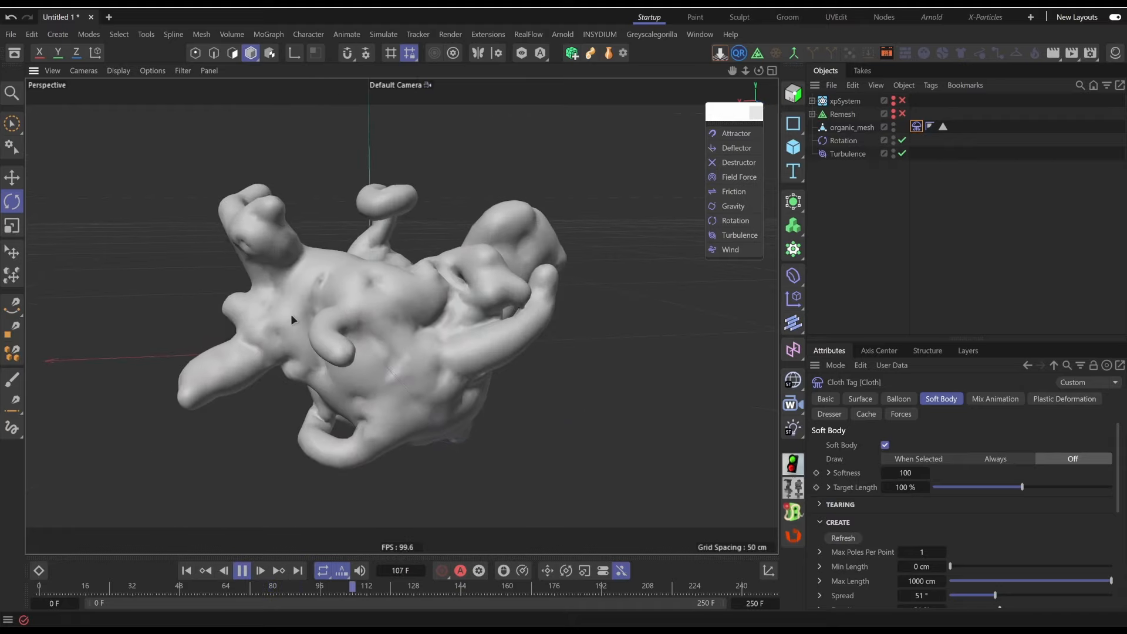
alt+drag(378, 304, 689, 316)
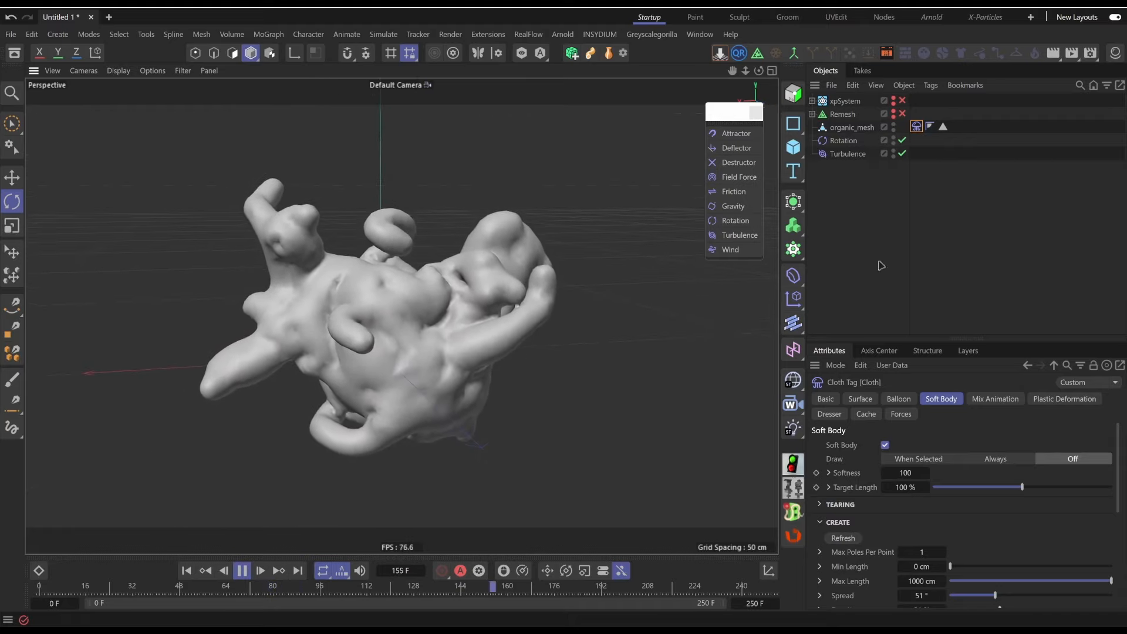
click(915, 253)
mouse_move(410, 318)
alt+mouse_down()
mouse_move(359, 331)
mouse_move(417, 335)
alt+mouse_up()
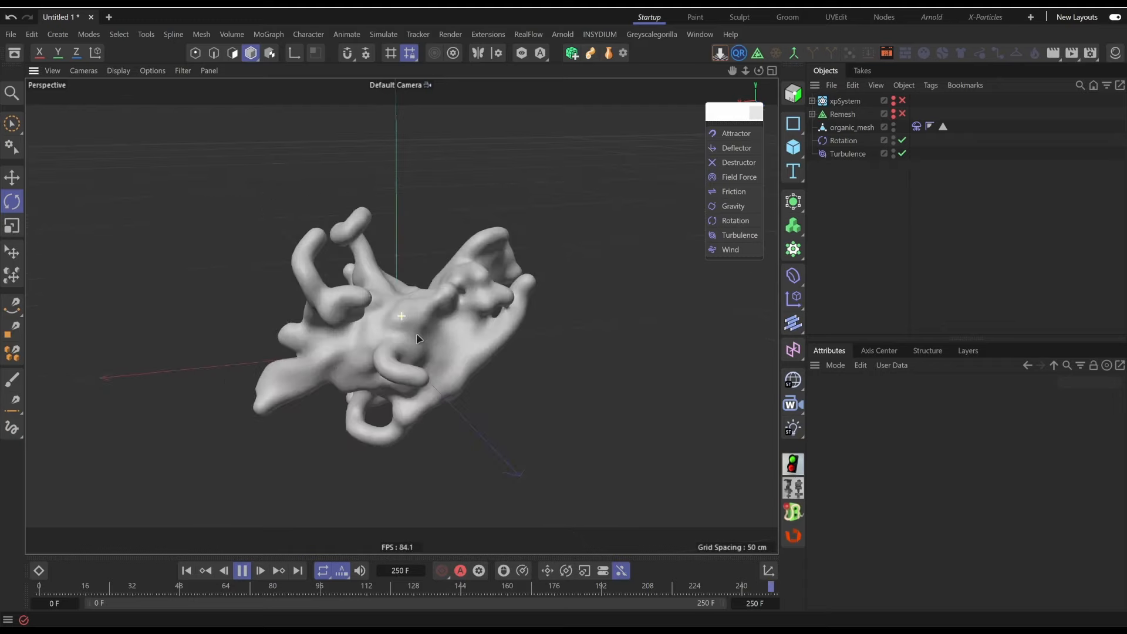
alt+middle_drag(440, 373, 423, 362)
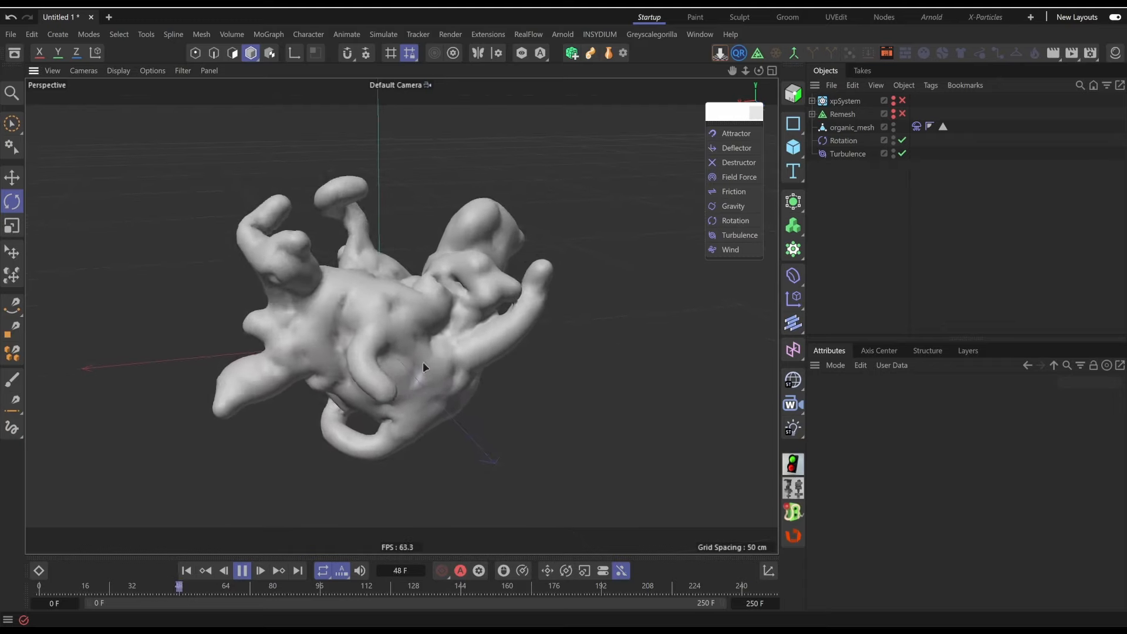
alt+drag(423, 362, 410, 343)
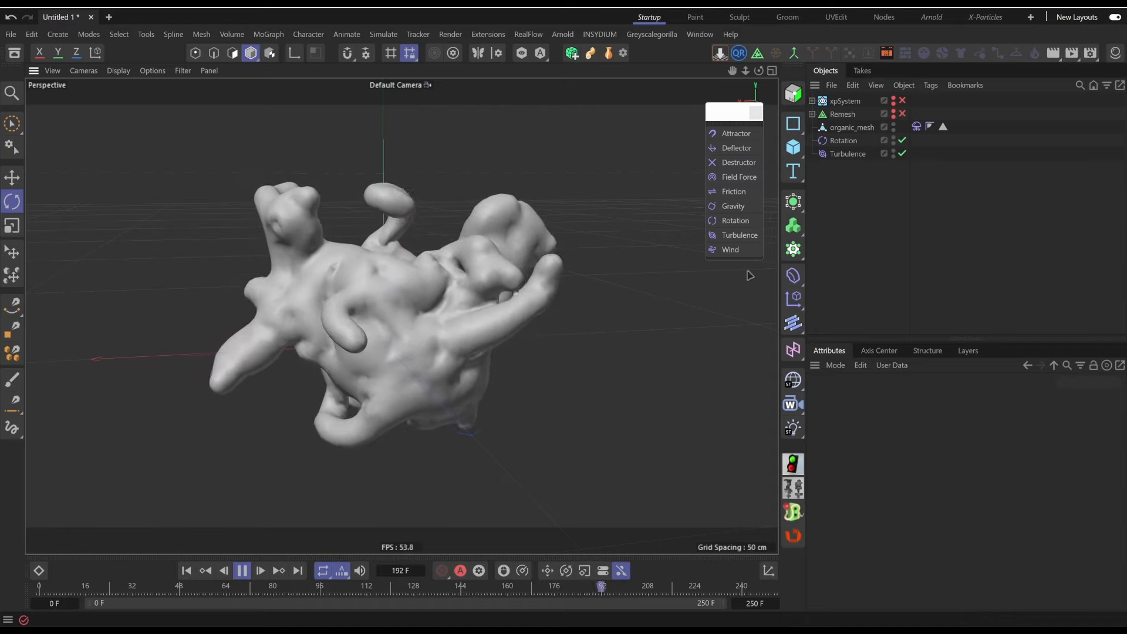
- Reselect organic_mesh's Cloth tag and open its Surface settings
click(917, 127)
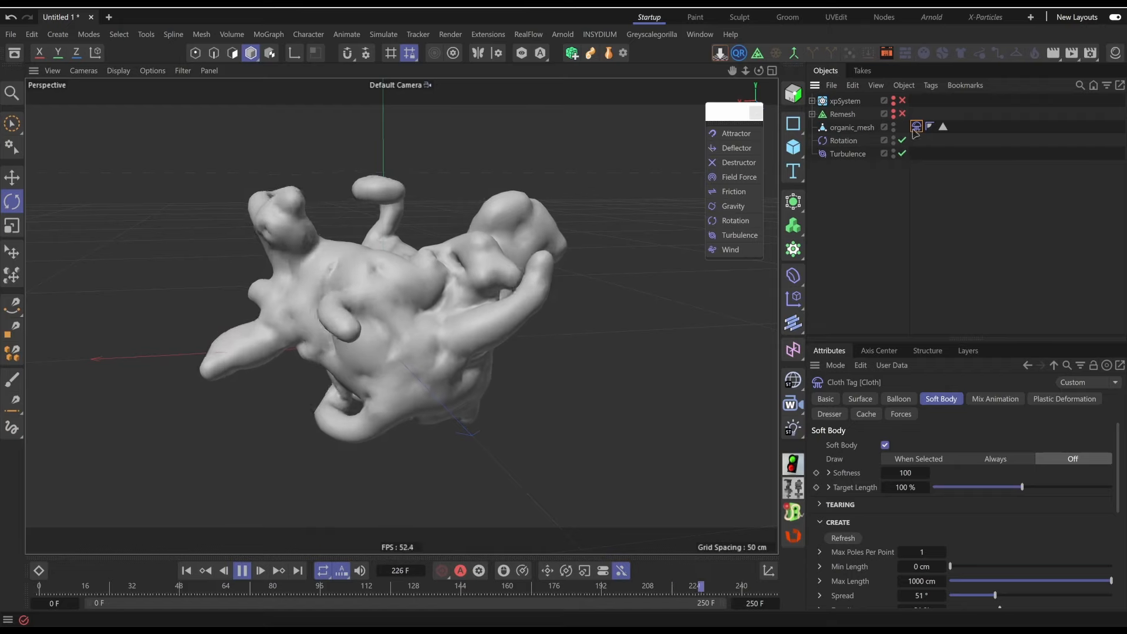
click(899, 399)
click(860, 398)
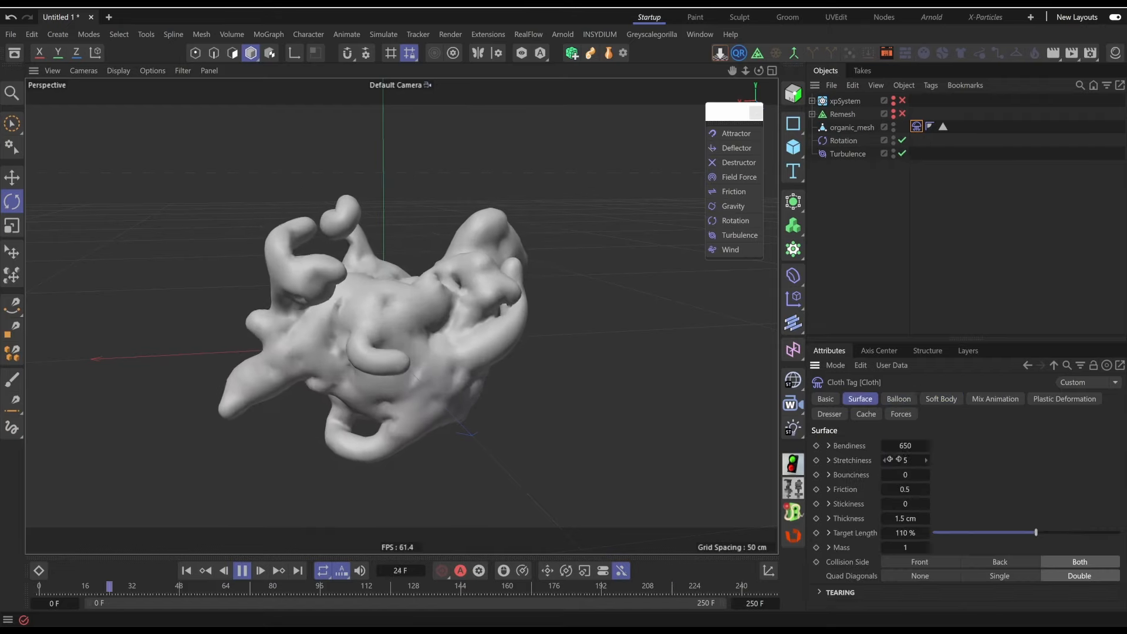